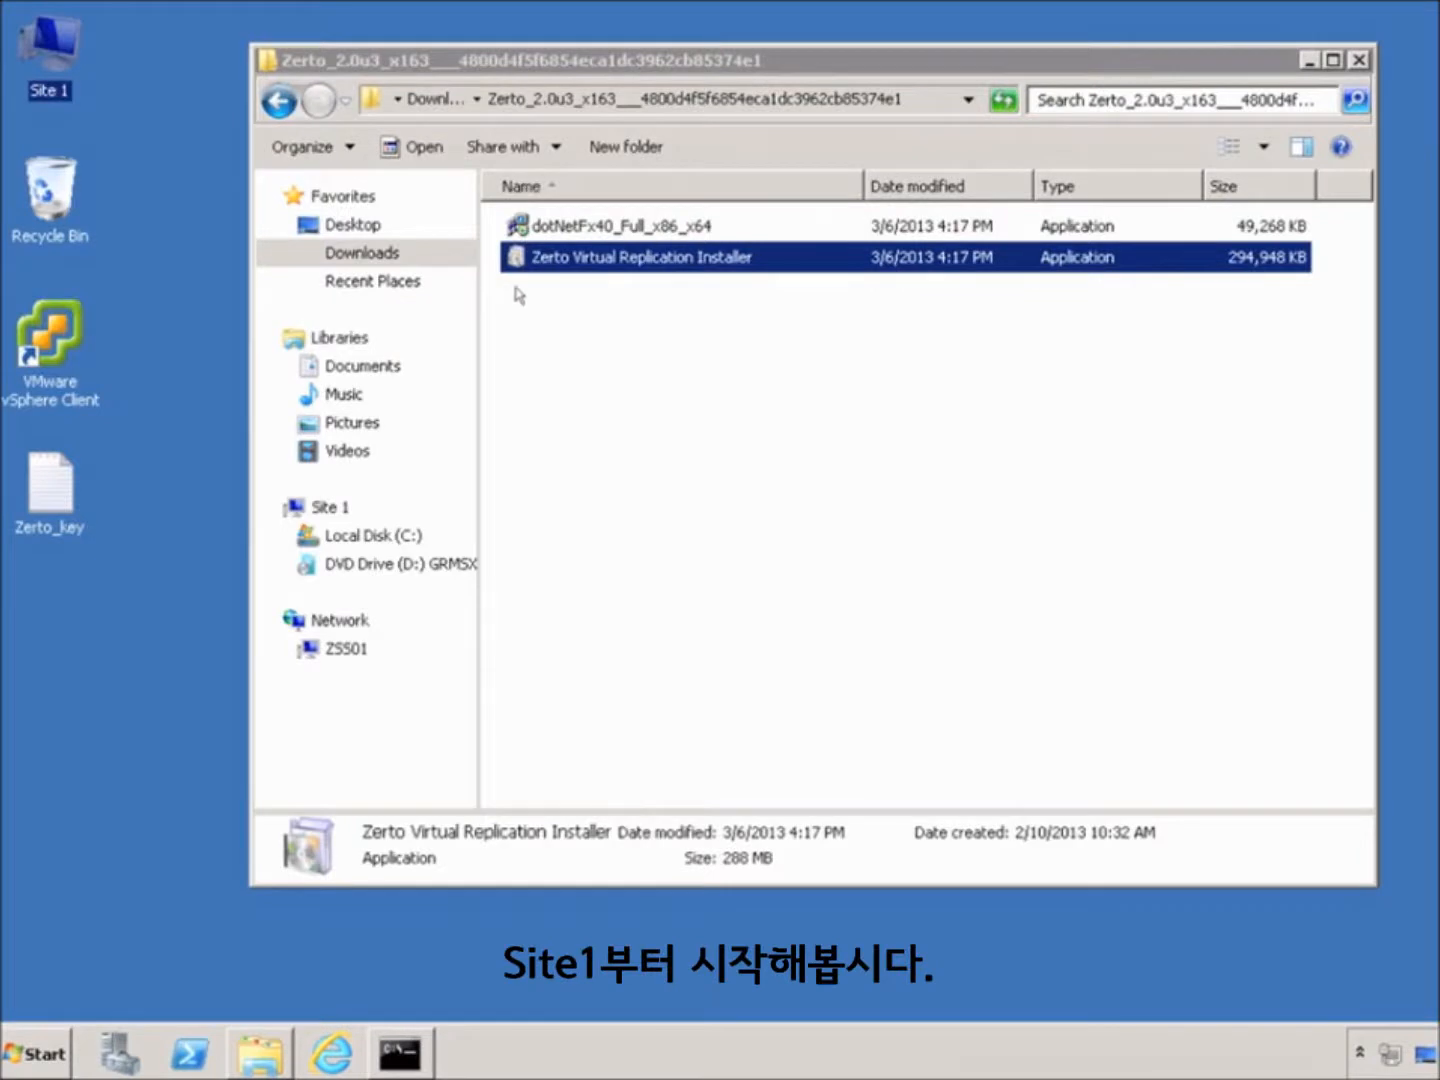
# Launch the Zerto Virtual Replication installer, accept the license agreement, and reach Select Destination
pyautogui.click(612, 258)
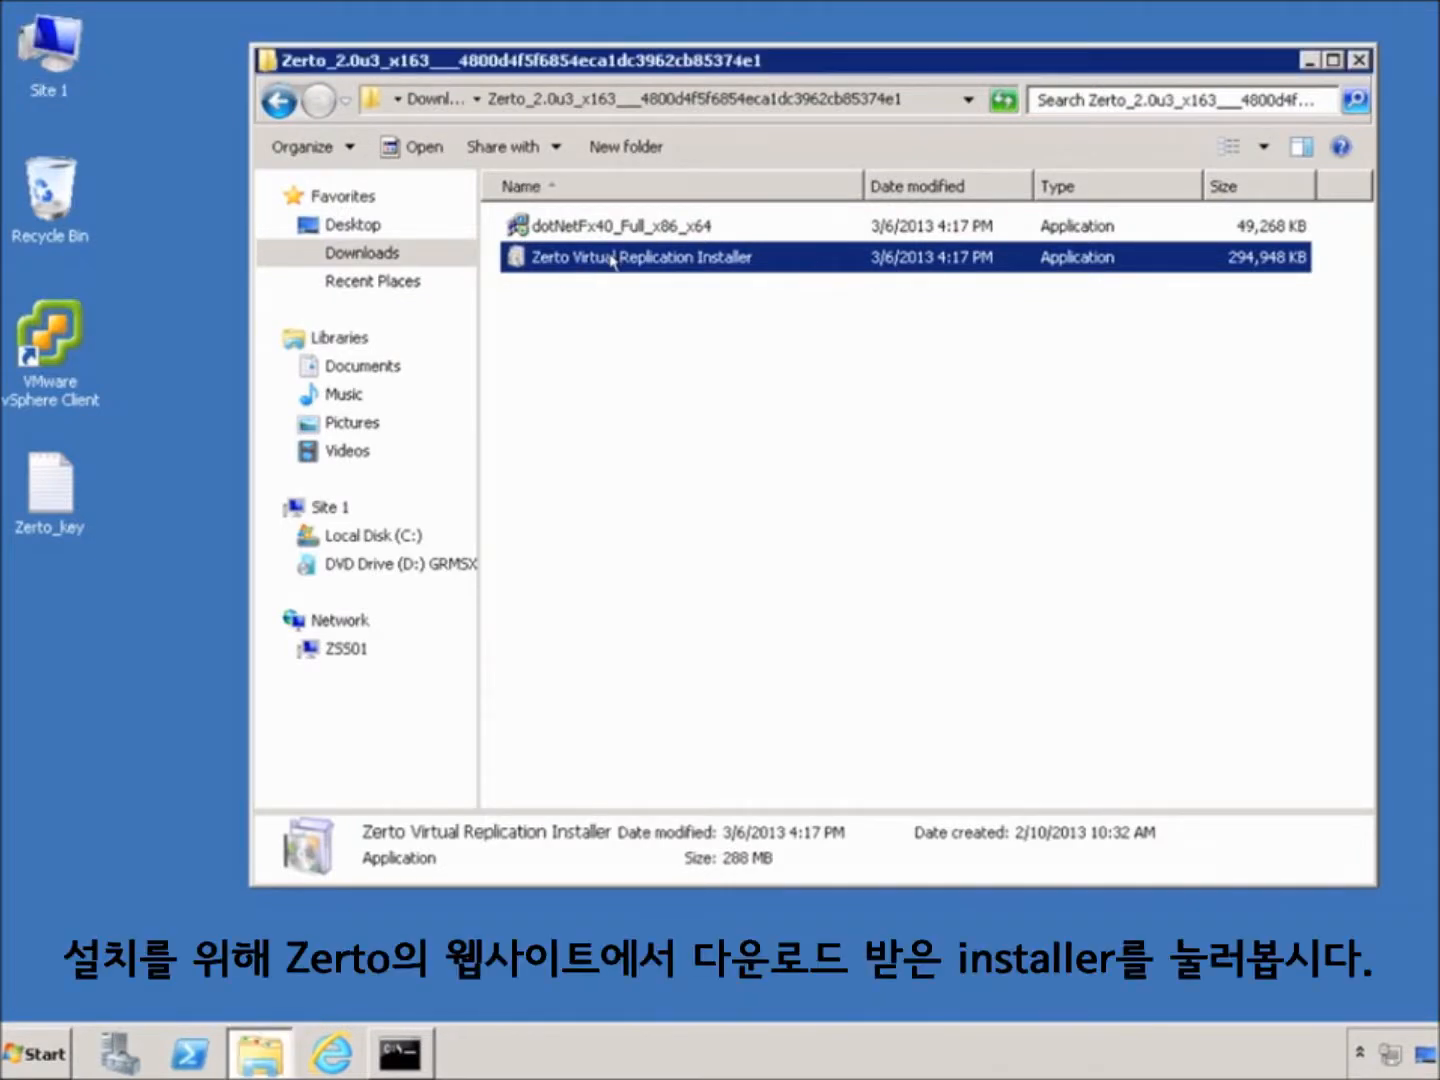
pyautogui.doubleClick(612, 258)
pyautogui.click(800, 545)
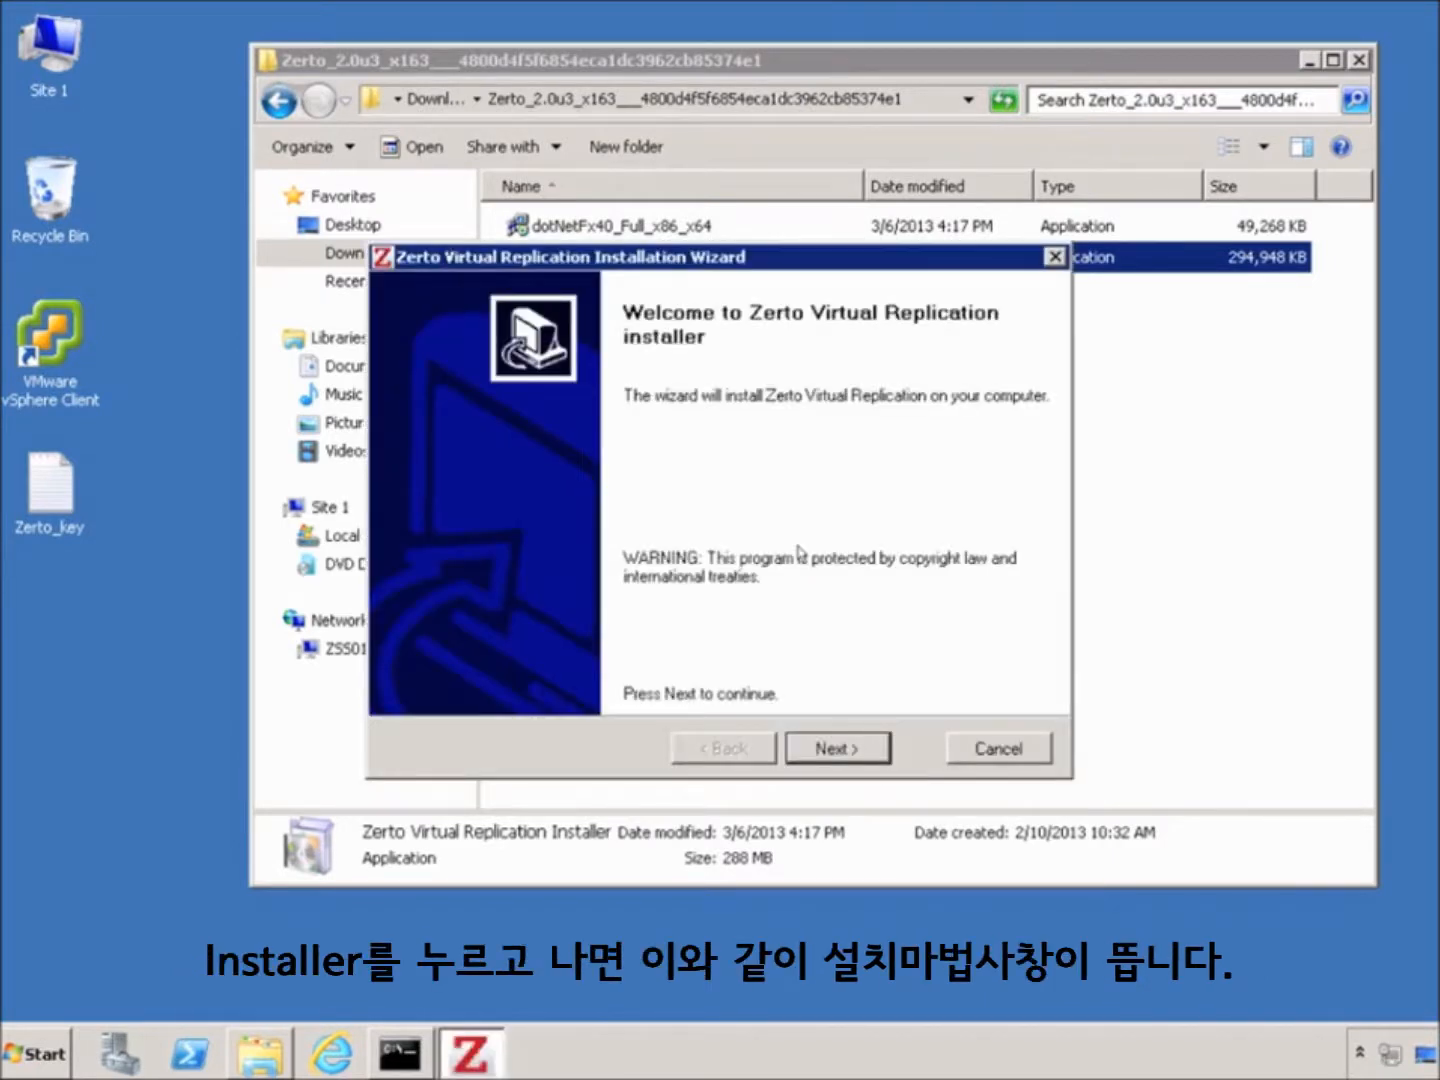
pyautogui.click(833, 757)
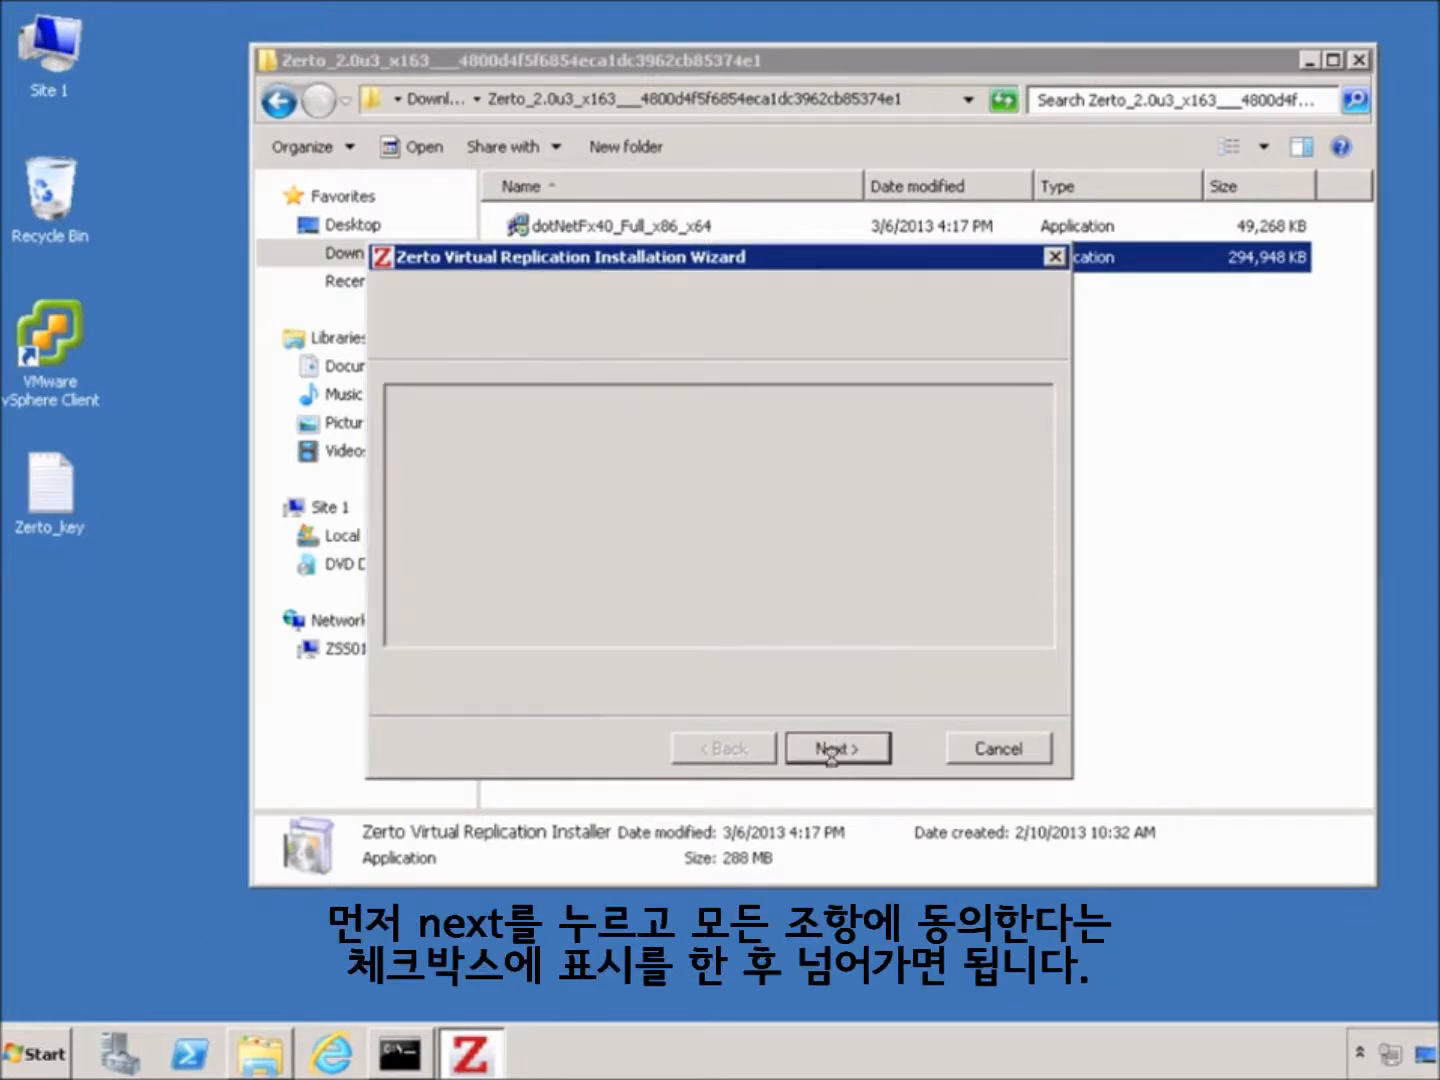
pyautogui.click(580, 692)
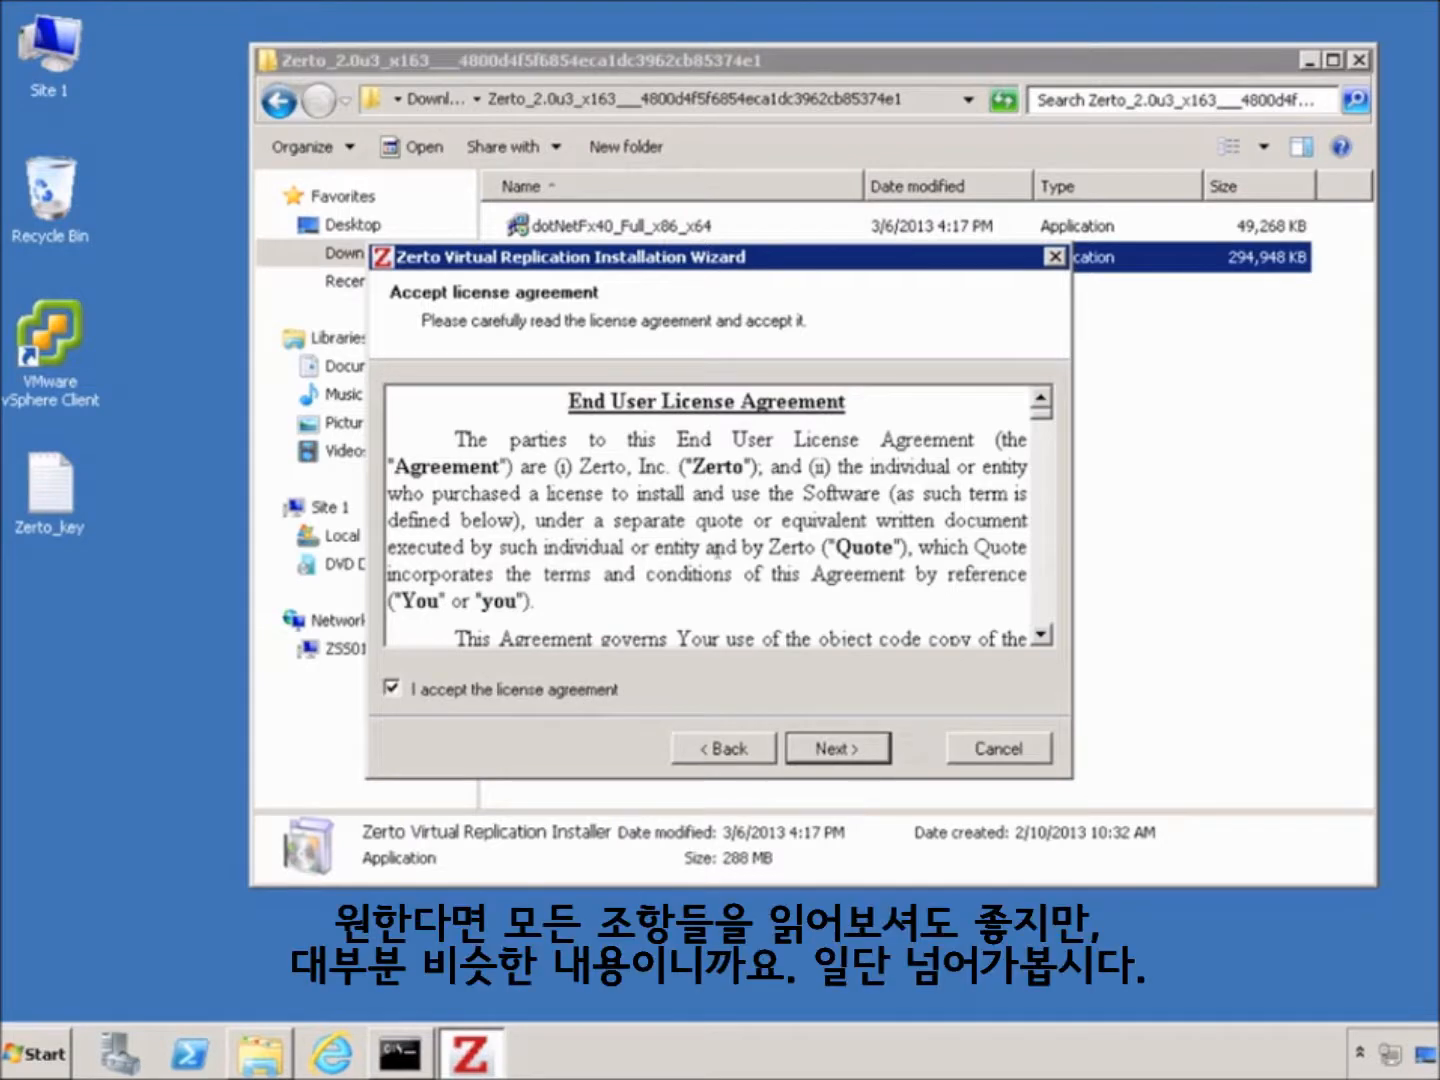
pyautogui.moveTo(1043, 420); pyautogui.dragTo(1043, 582)
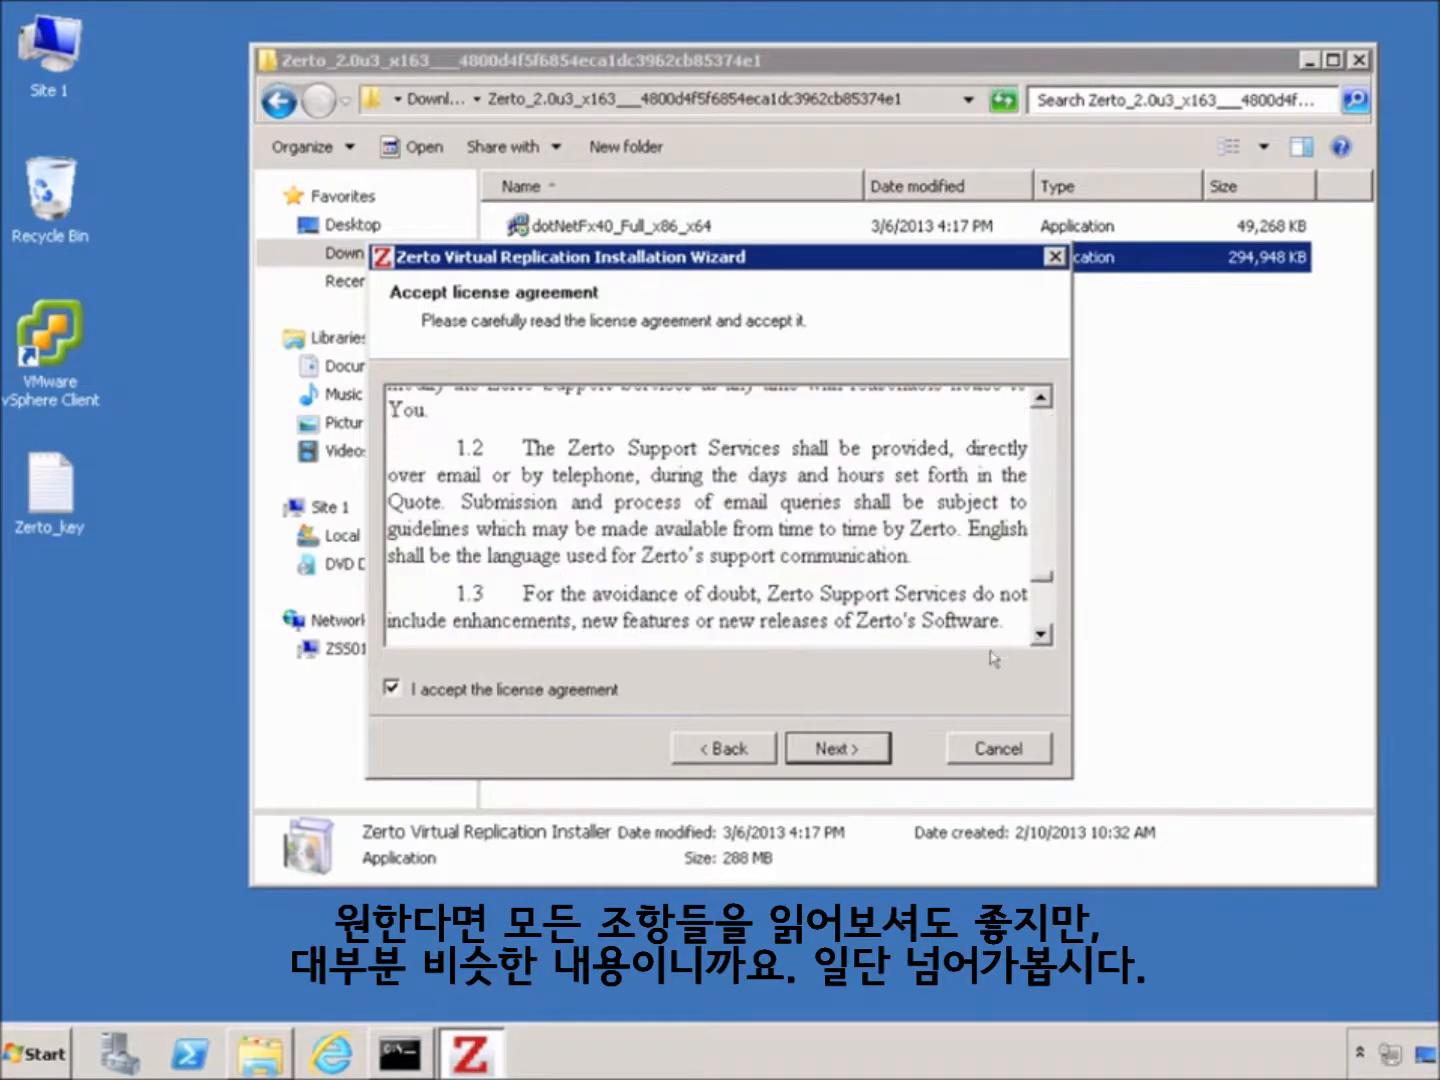
pyautogui.scroll(-15, 855, 724)
pyautogui.click(834, 748)
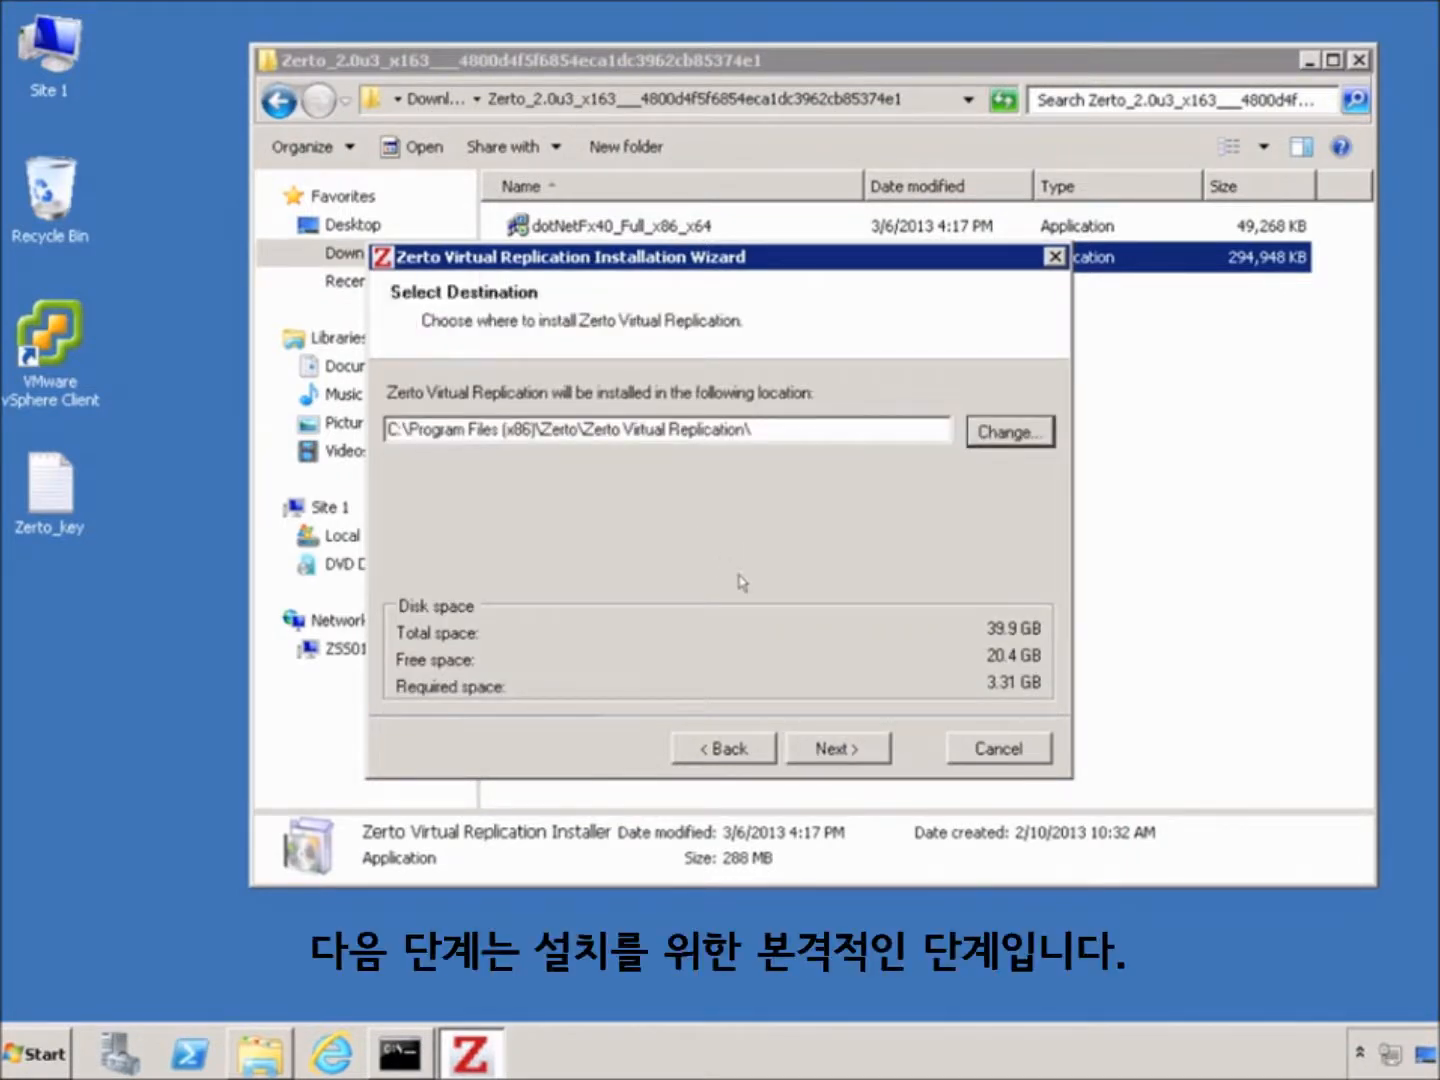
# Keep the default install path and ports; set site name and location 'Site 1', contact 'Zerto'
pyautogui.click(826, 750)
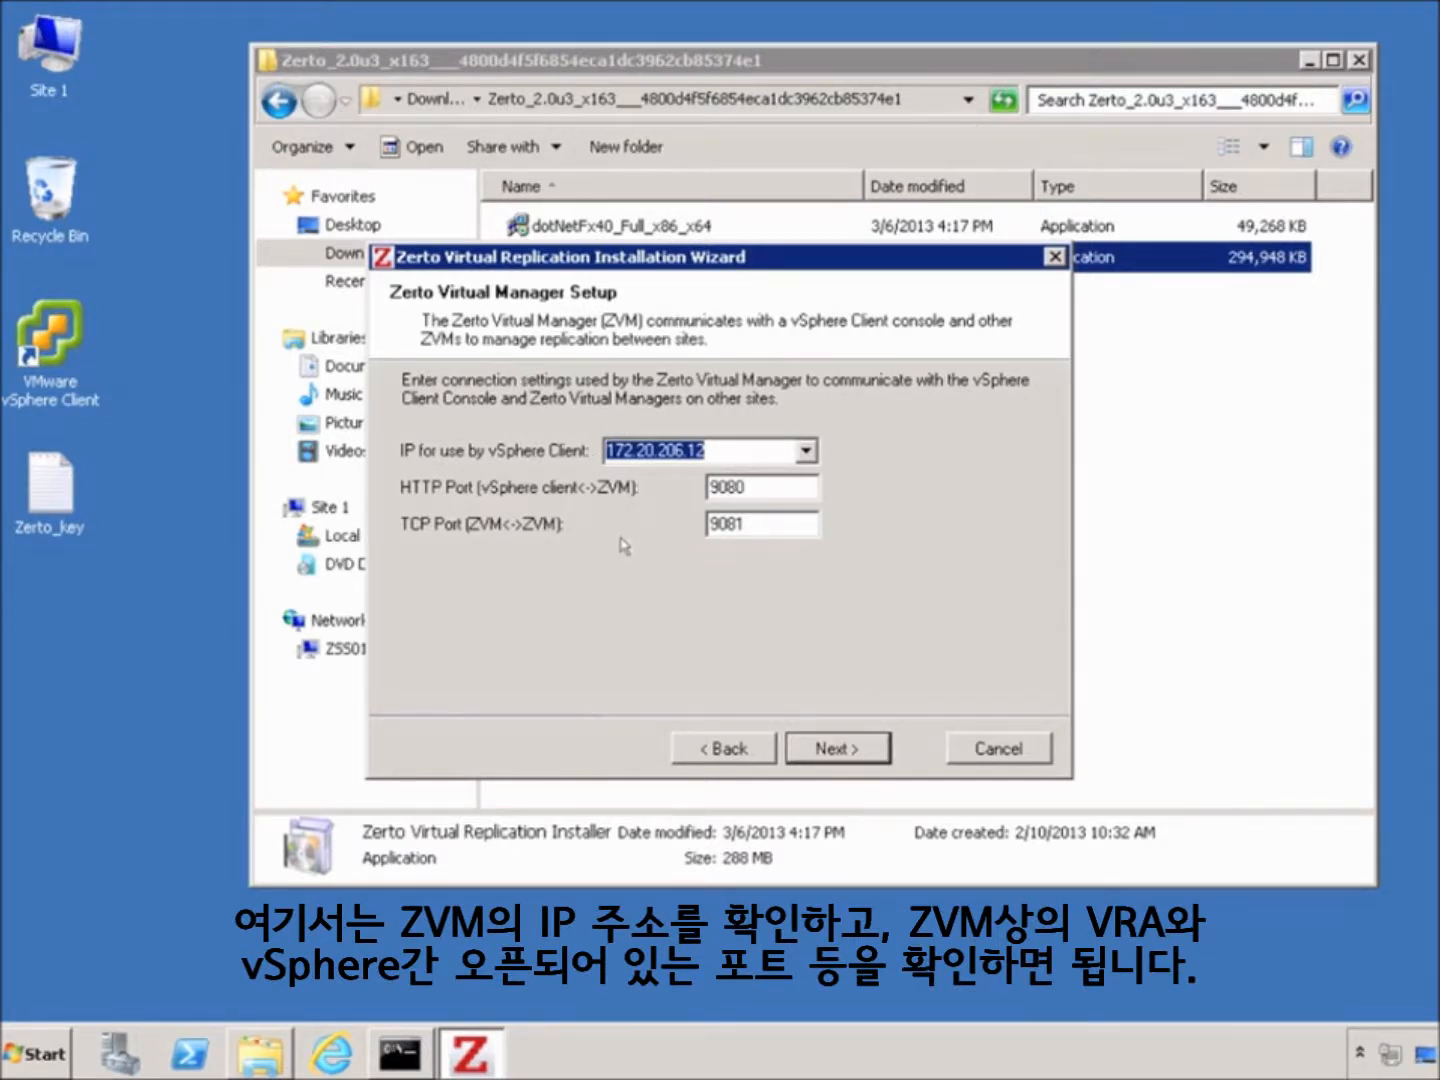
pyautogui.click(836, 749)
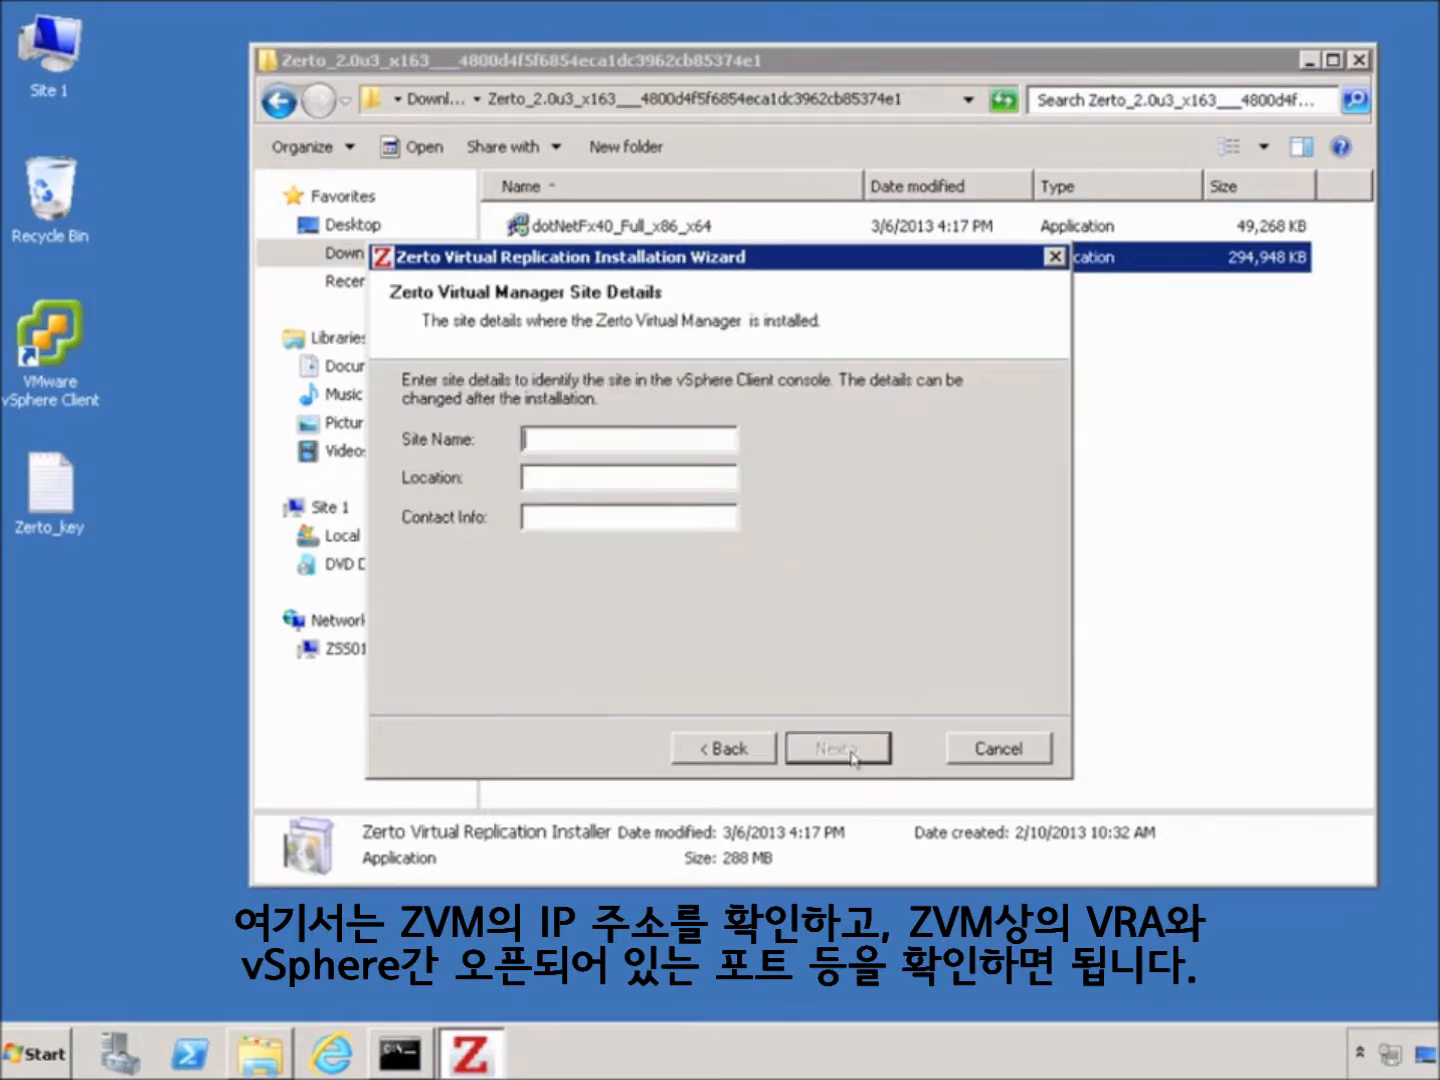
pyautogui.write('Site 1')
pyautogui.press('Tab')
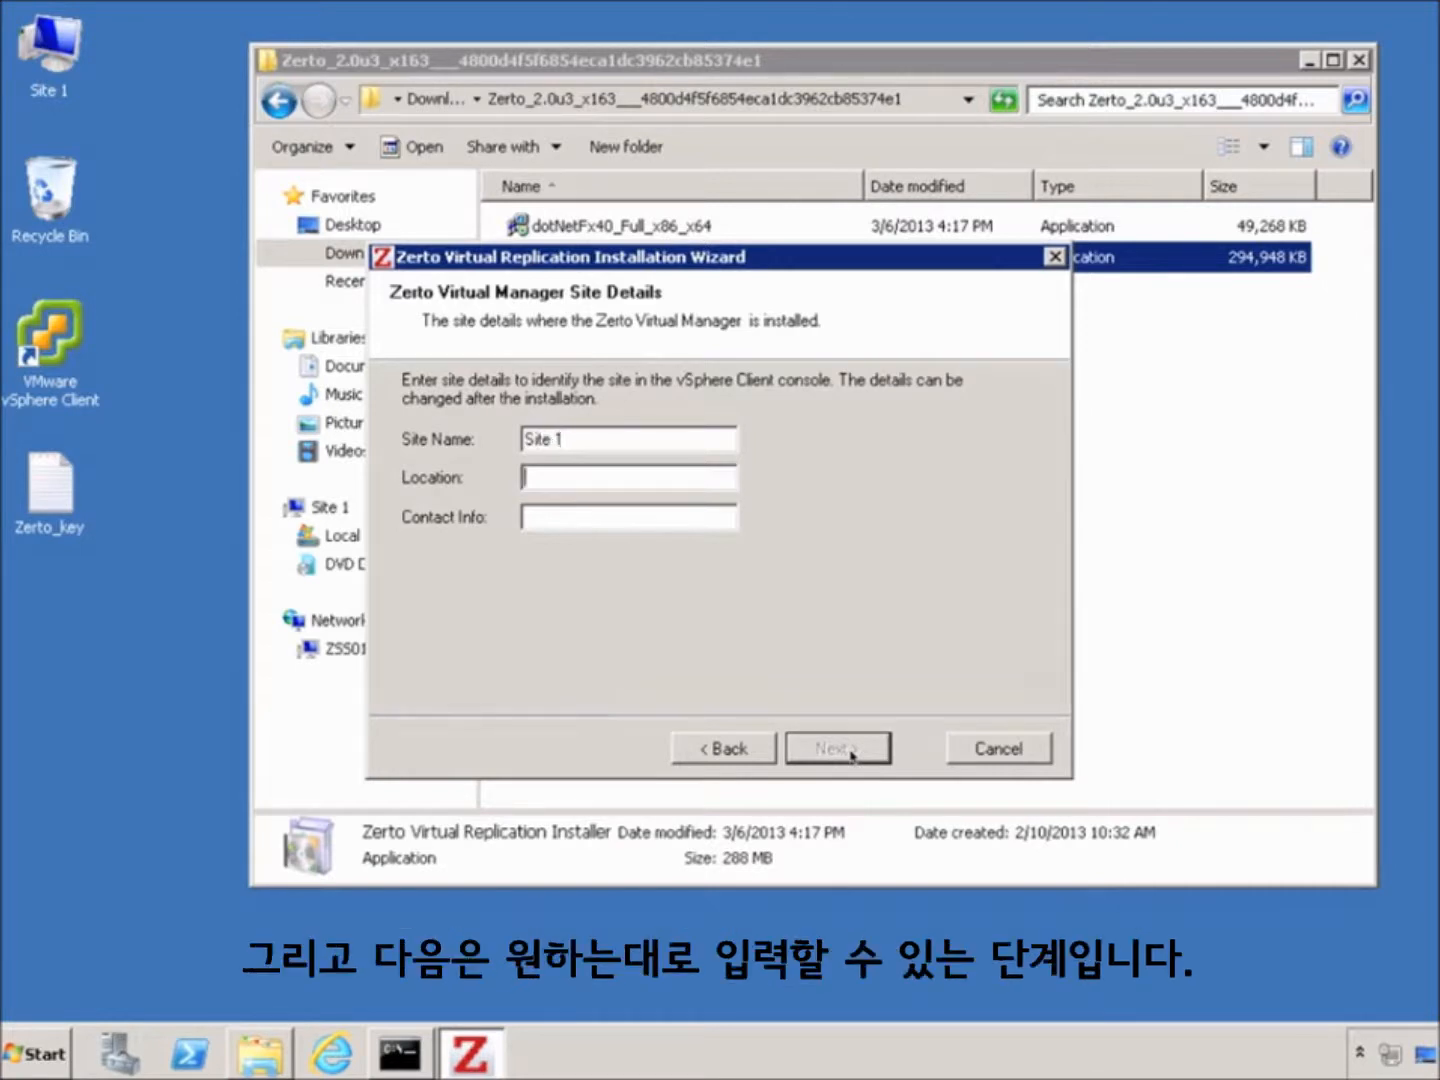
pyautogui.write('Site 1')
pyautogui.press('Tab')
pyautogui.write('Zerto')
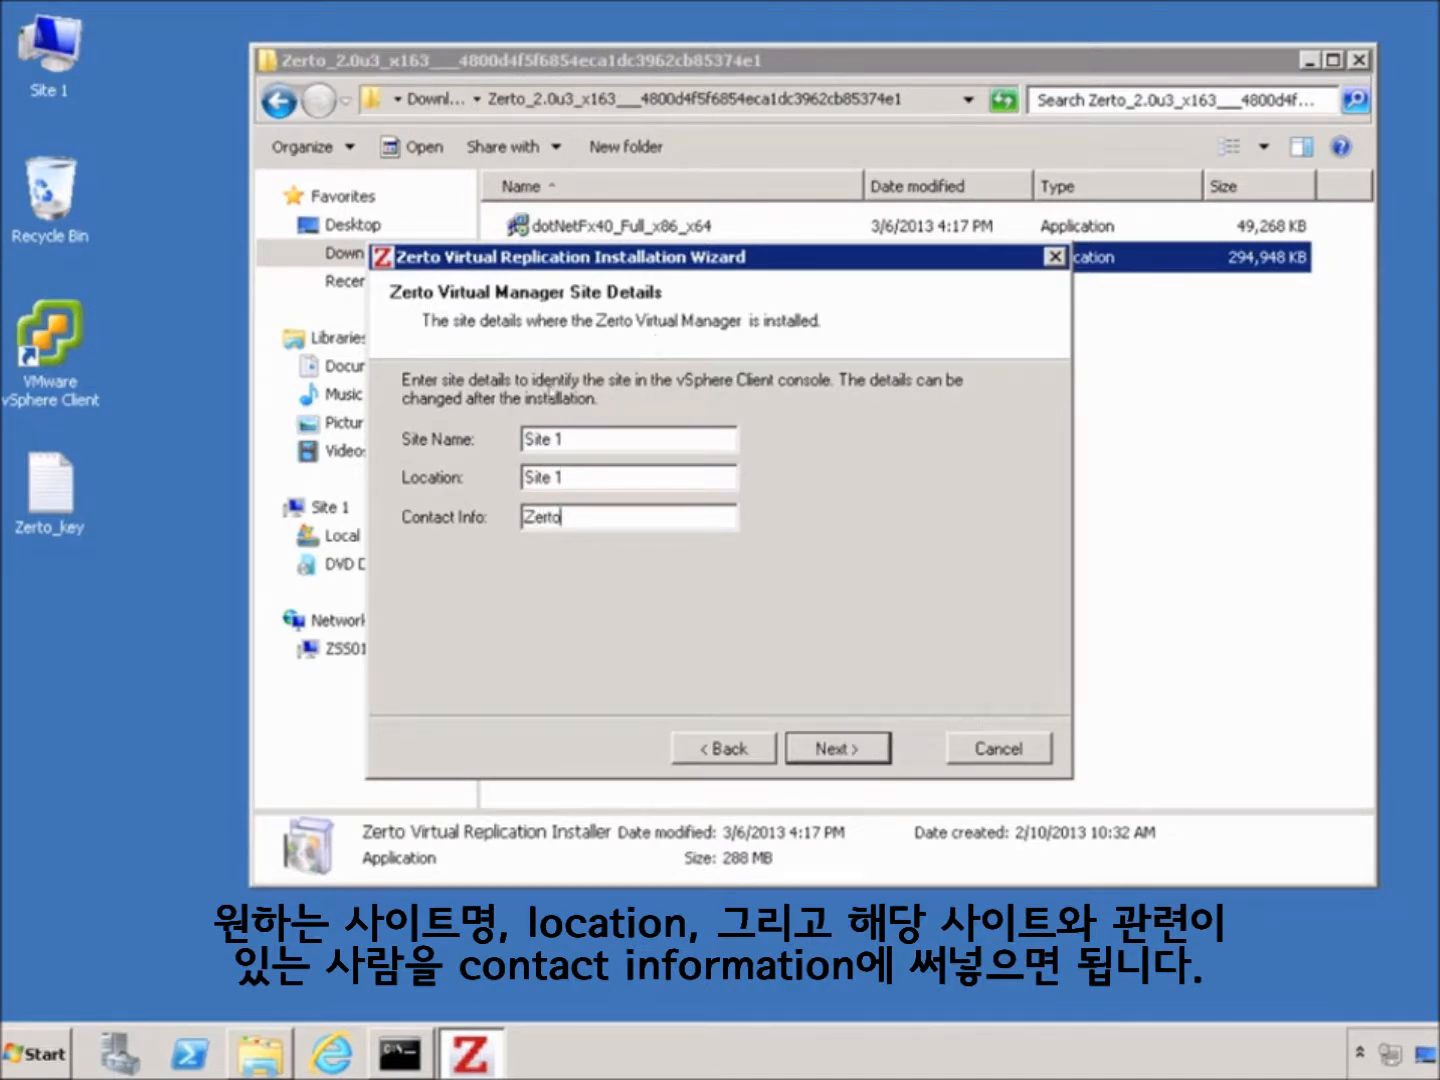
# Connect to vCenter 172.20.206.11 as root, skip vCloud Director, and run the prerequisite checks
pyautogui.click(835, 758)
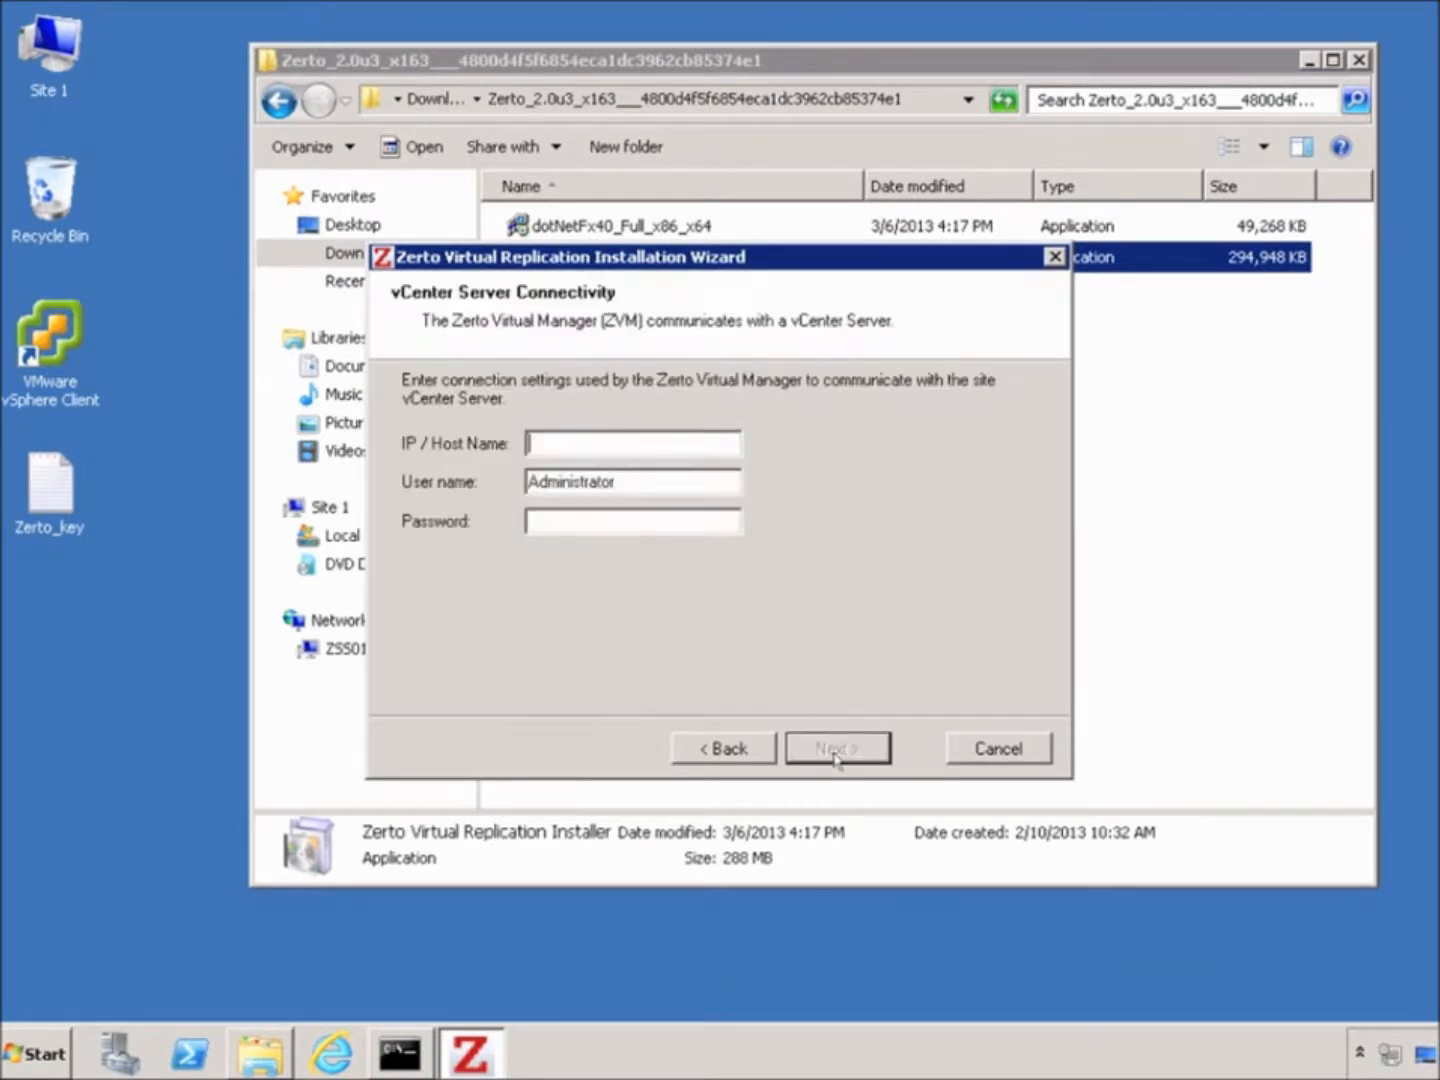
pyautogui.write('172')
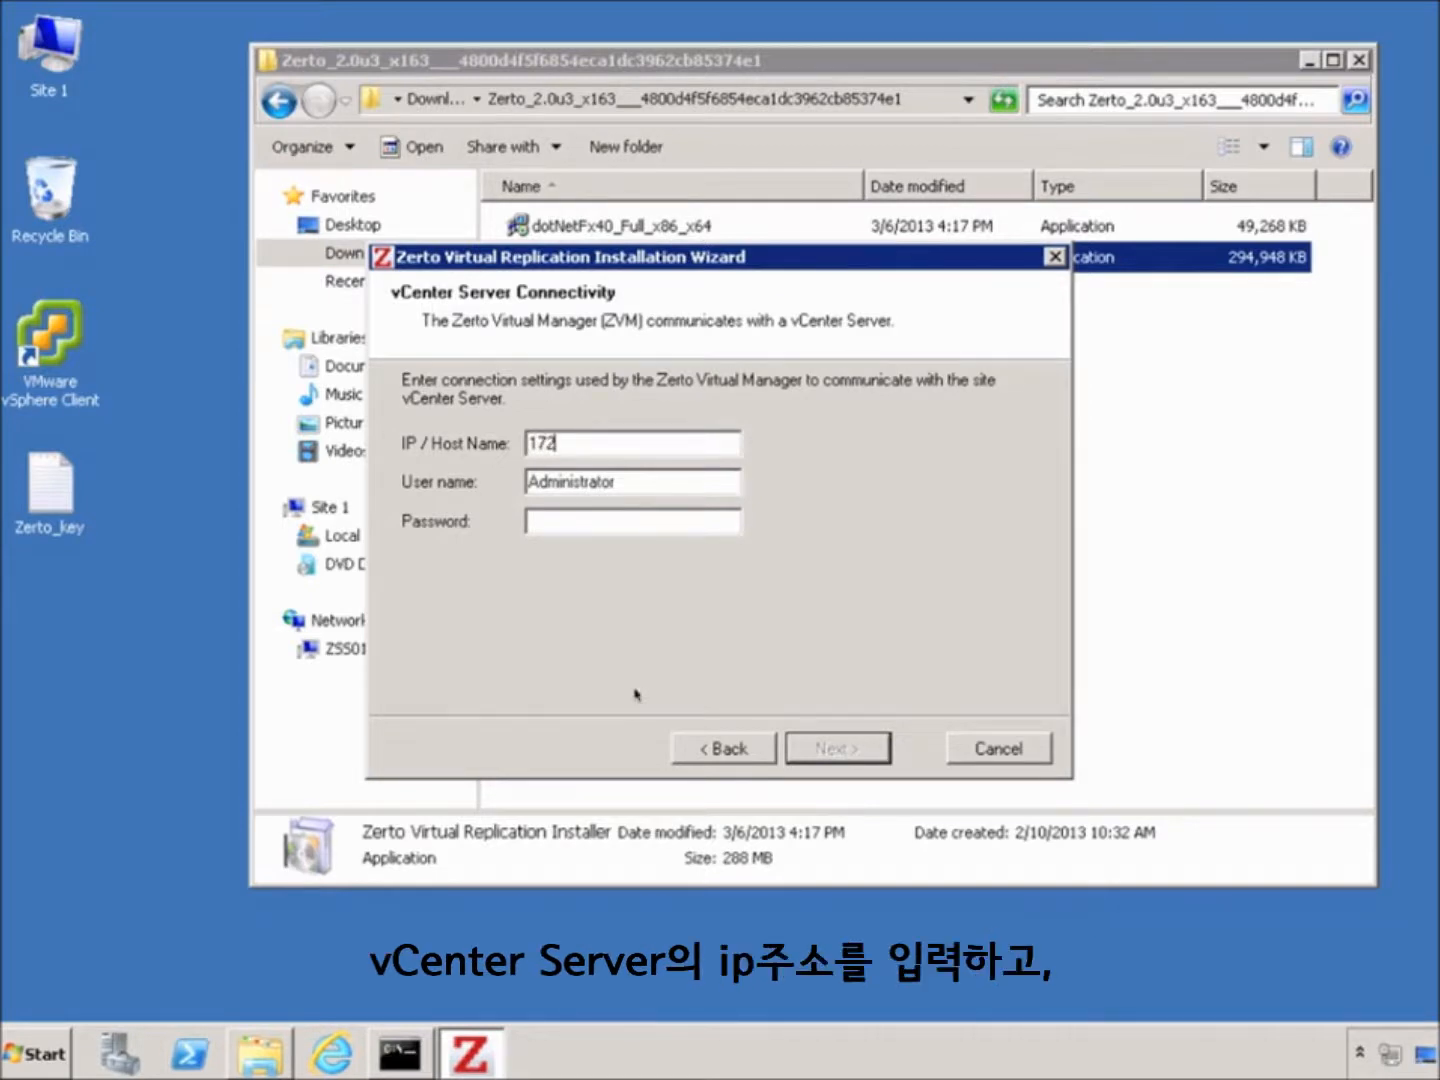
pyautogui.write('.20.206.11')
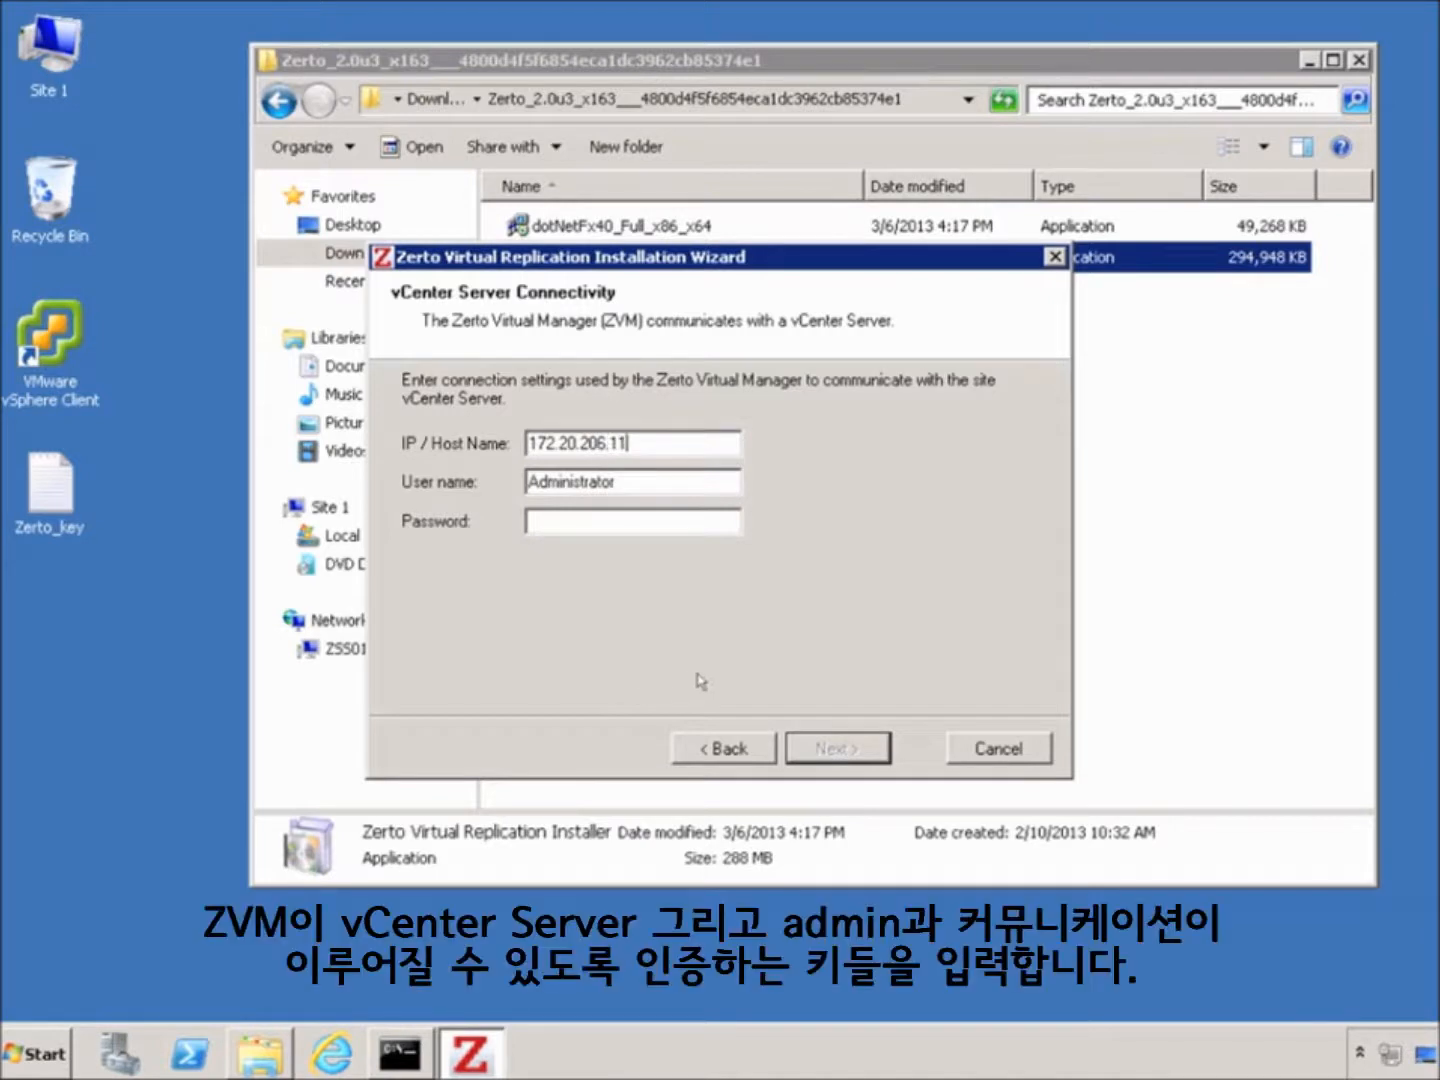
pyautogui.press('Tab')
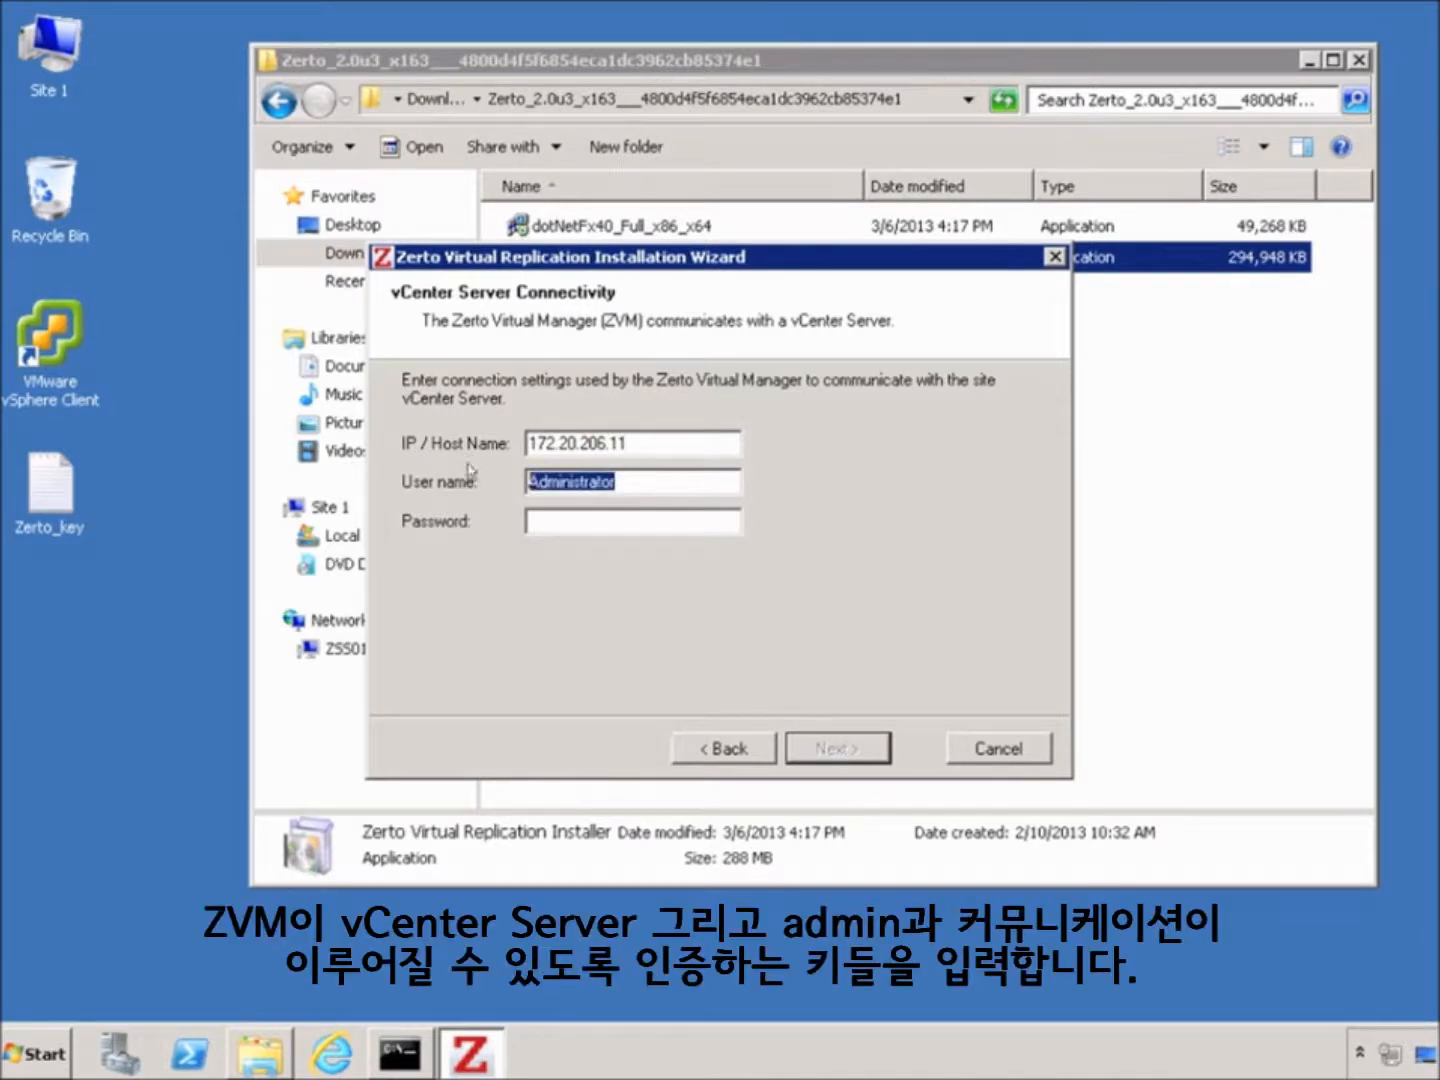
pyautogui.write('root')
pyautogui.press('Tab')
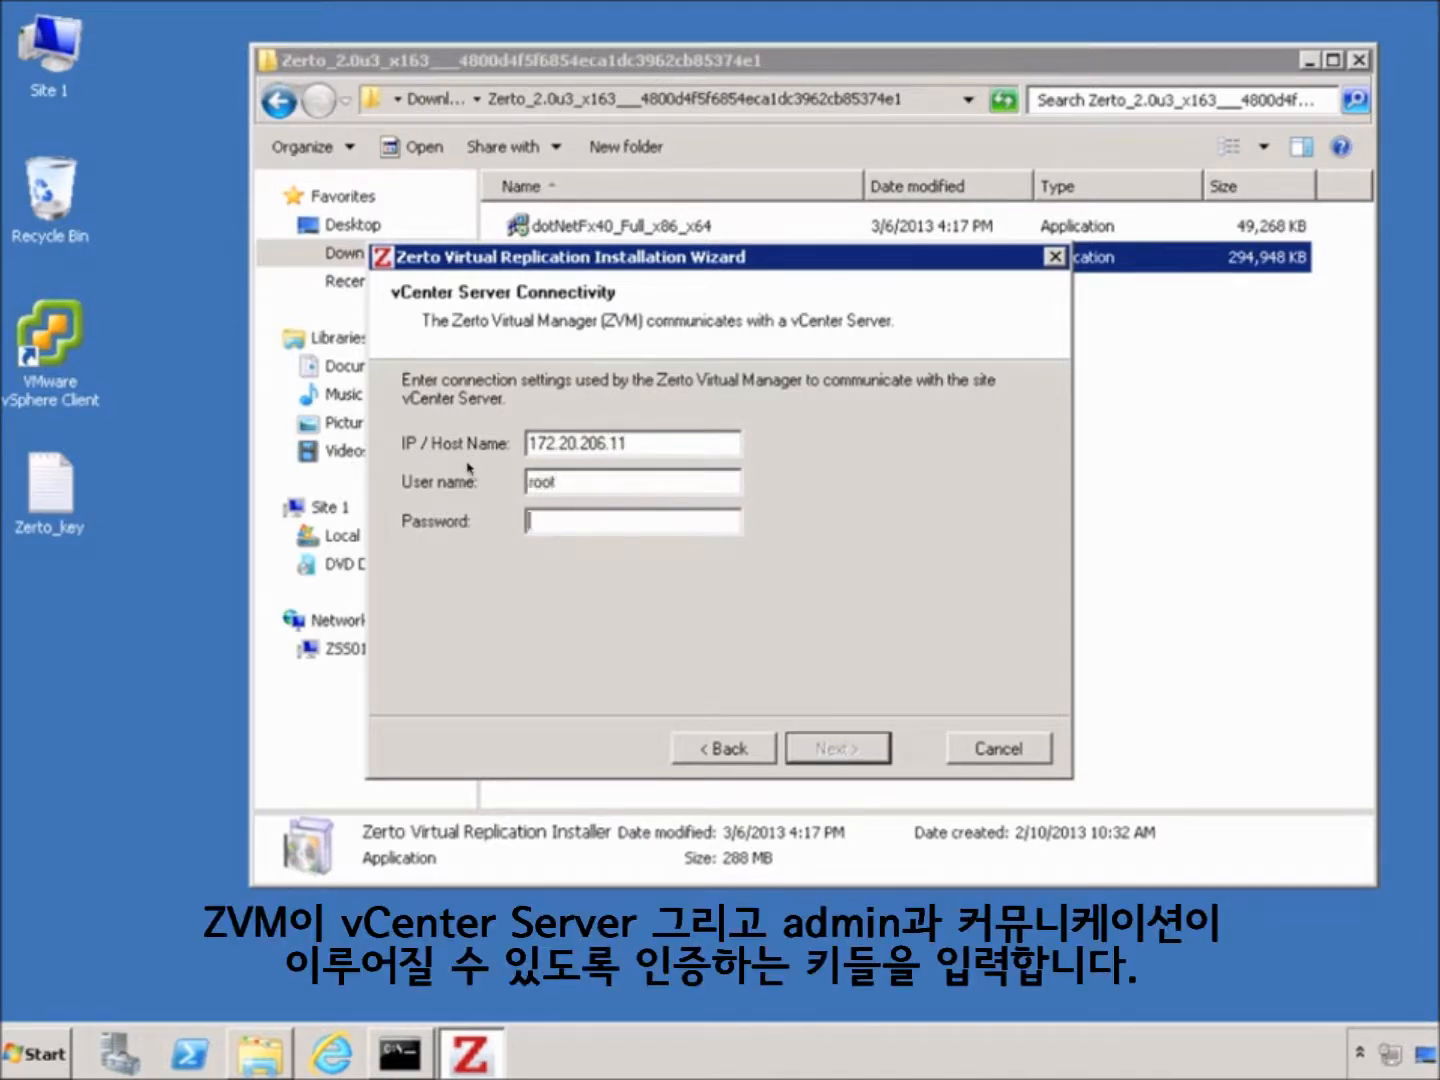
pyautogui.write('******')
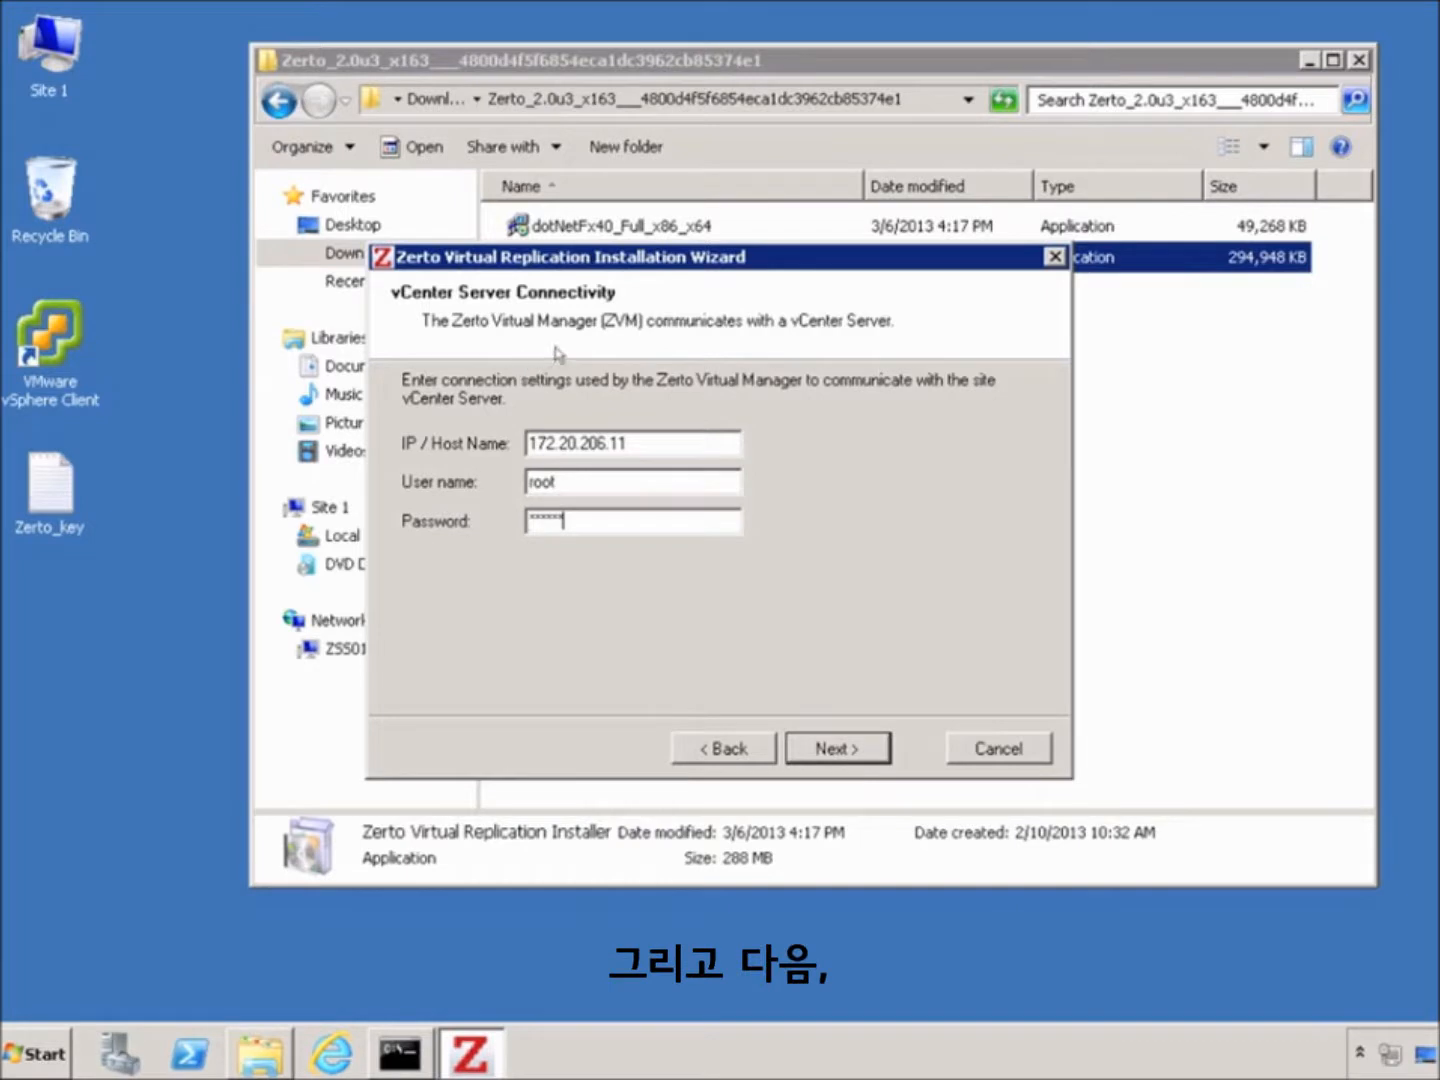
pyautogui.click(836, 751)
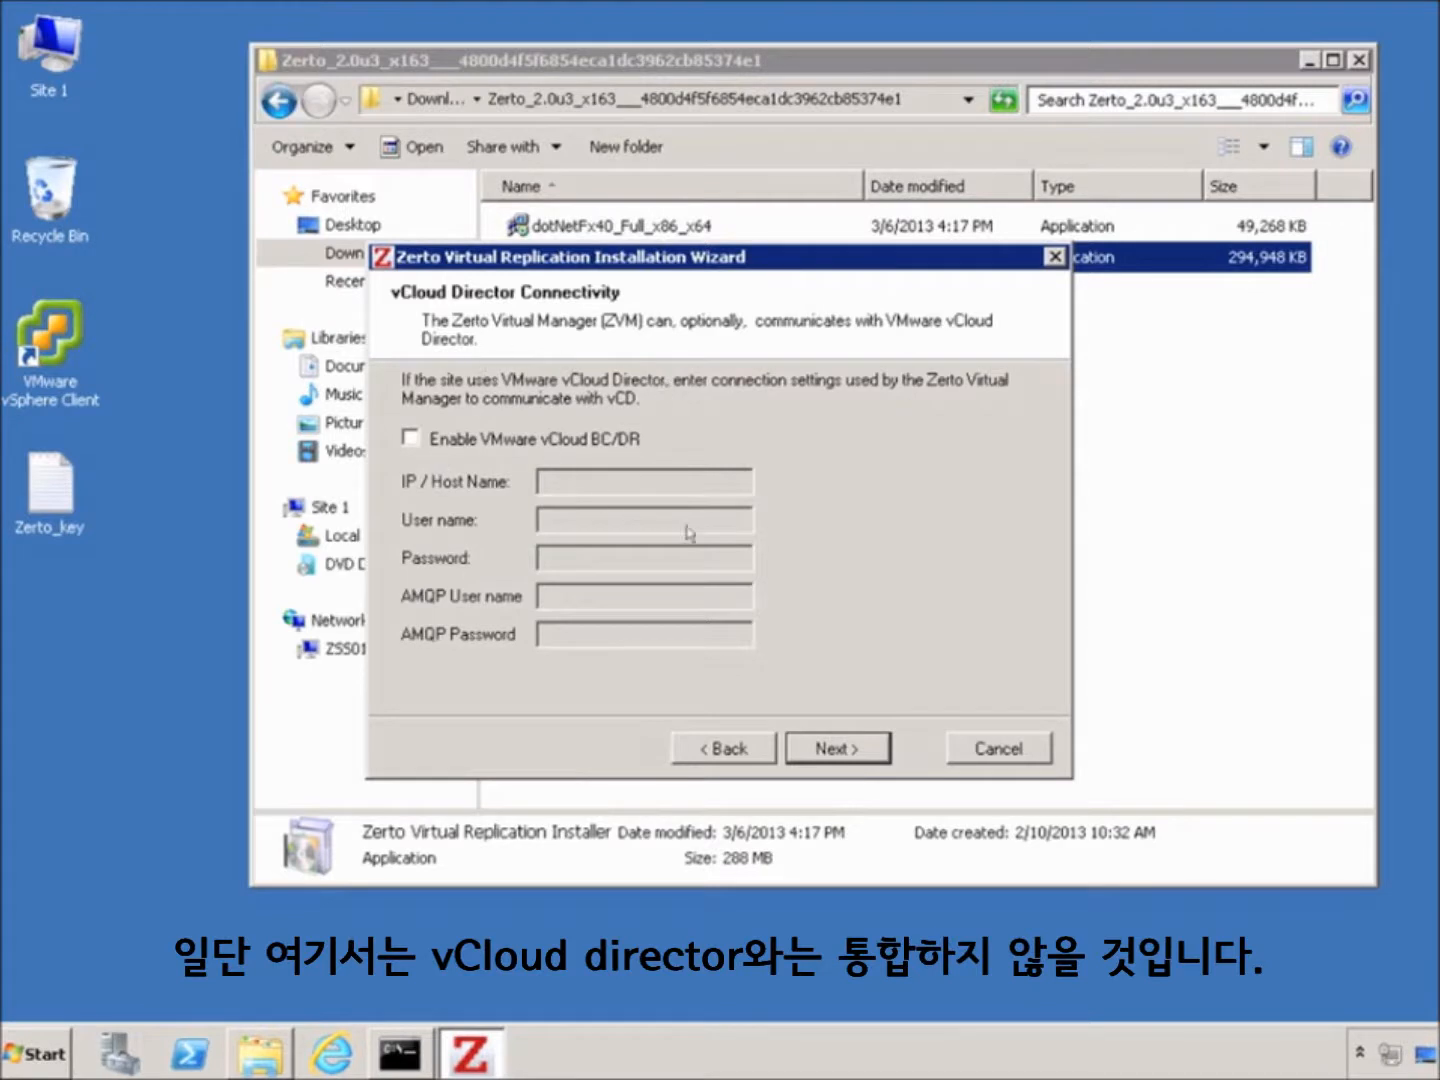
pyautogui.click(858, 757)
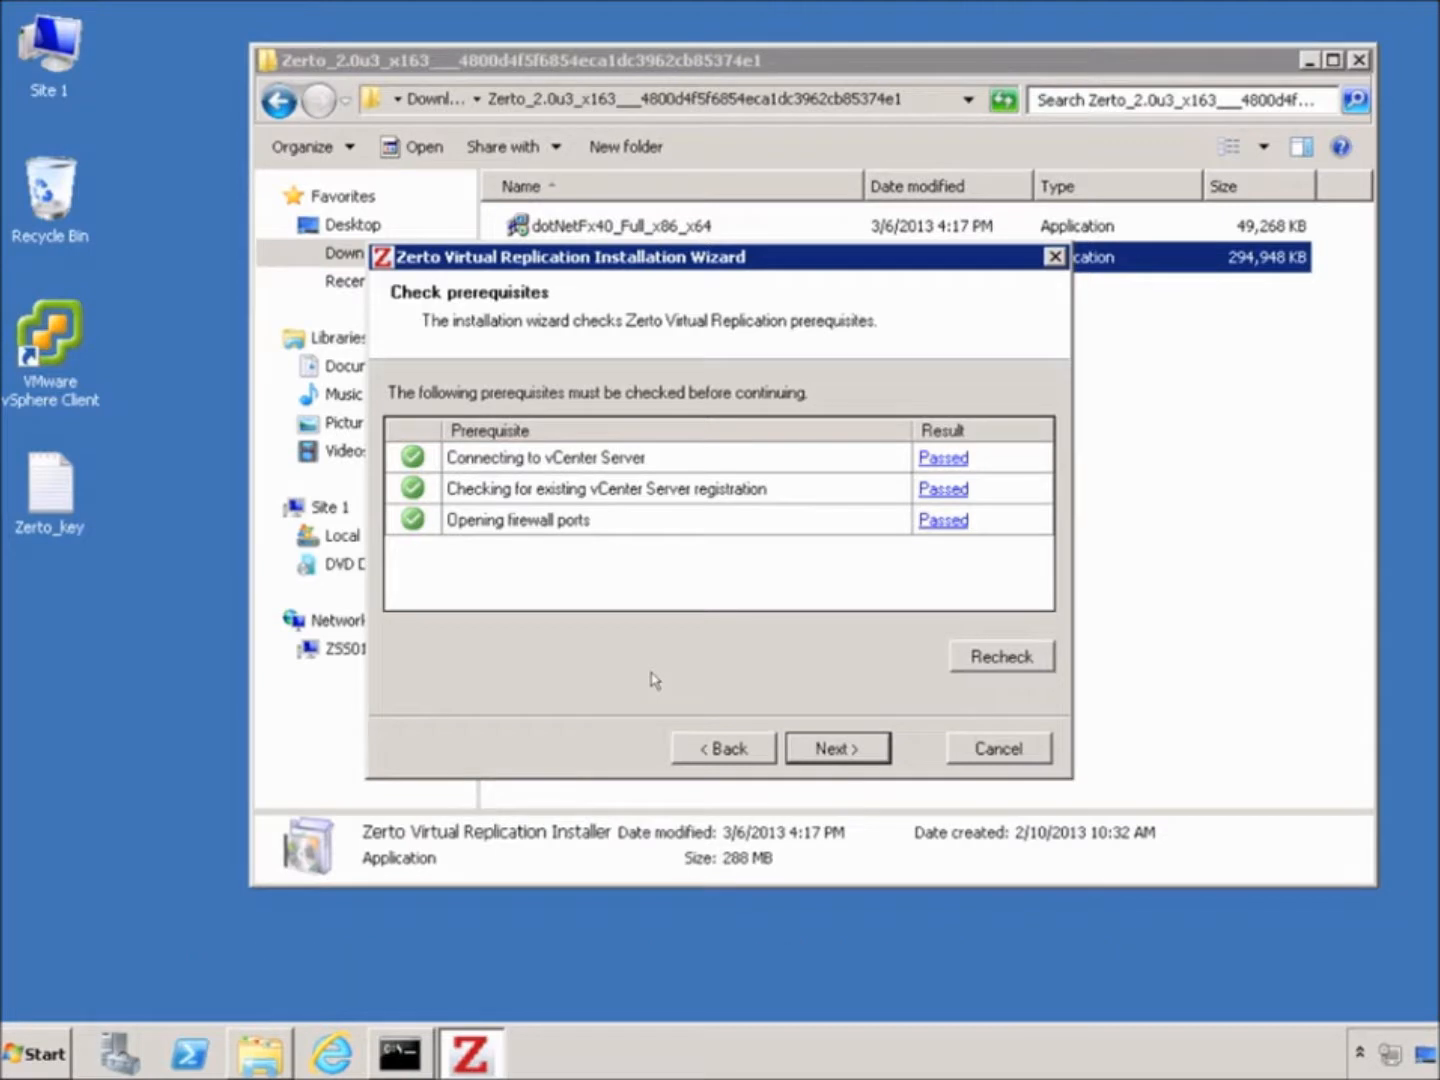
# Run the Zerto installation after the passed checks and close the installer when finished
pyautogui.click(840, 761)
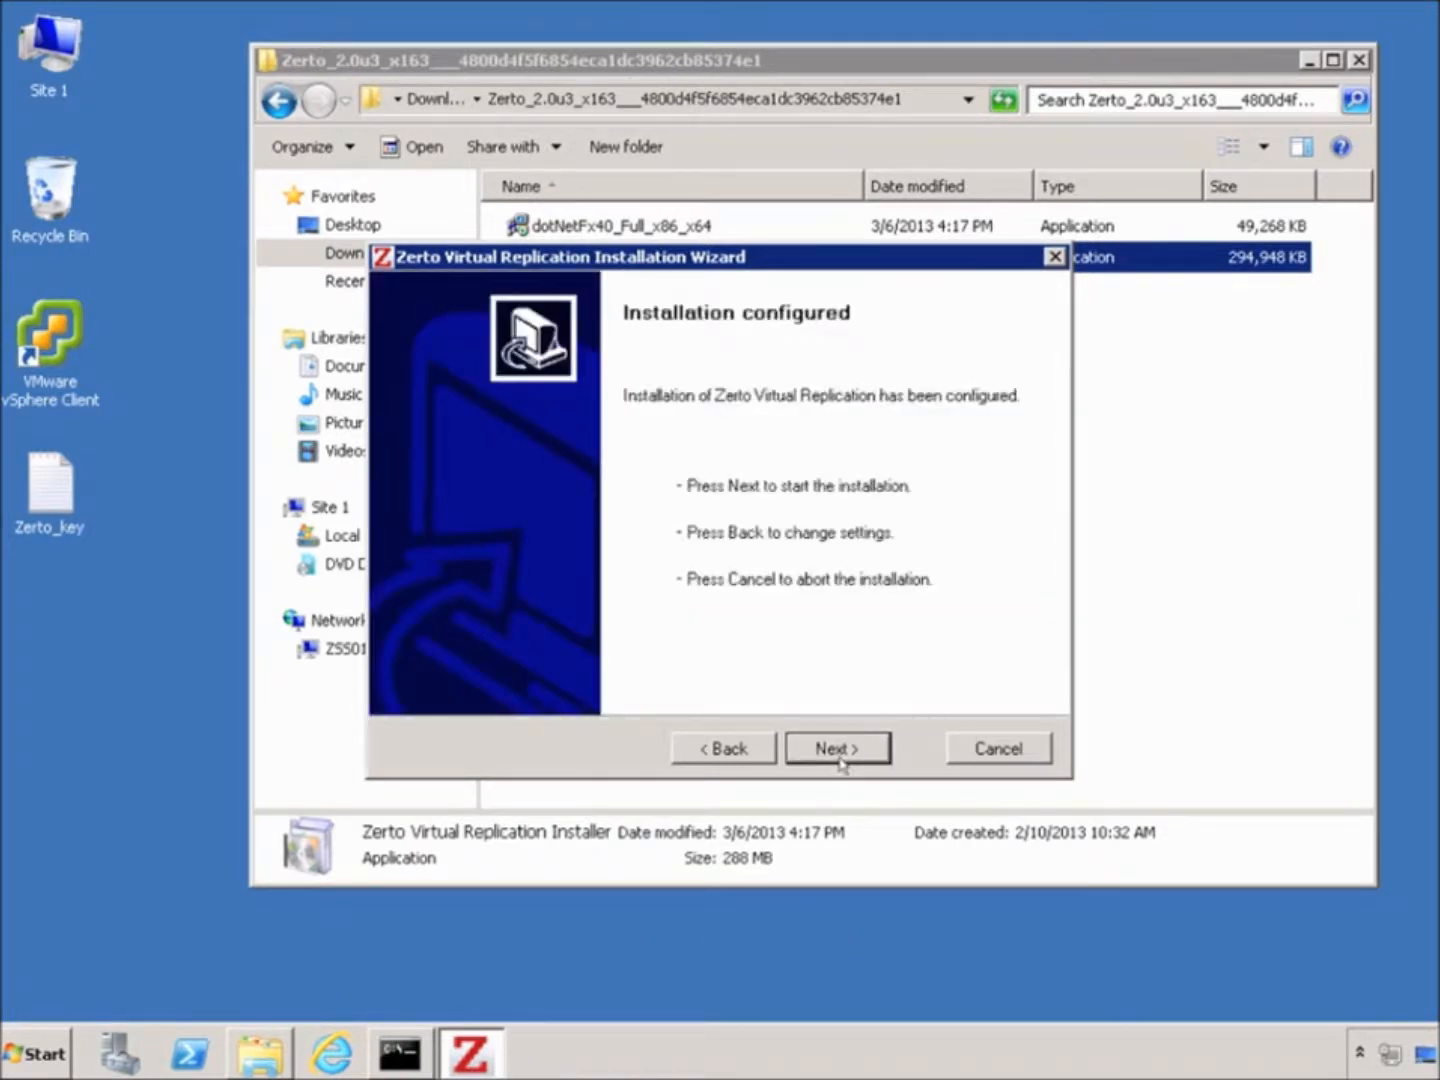
pyautogui.click(840, 758)
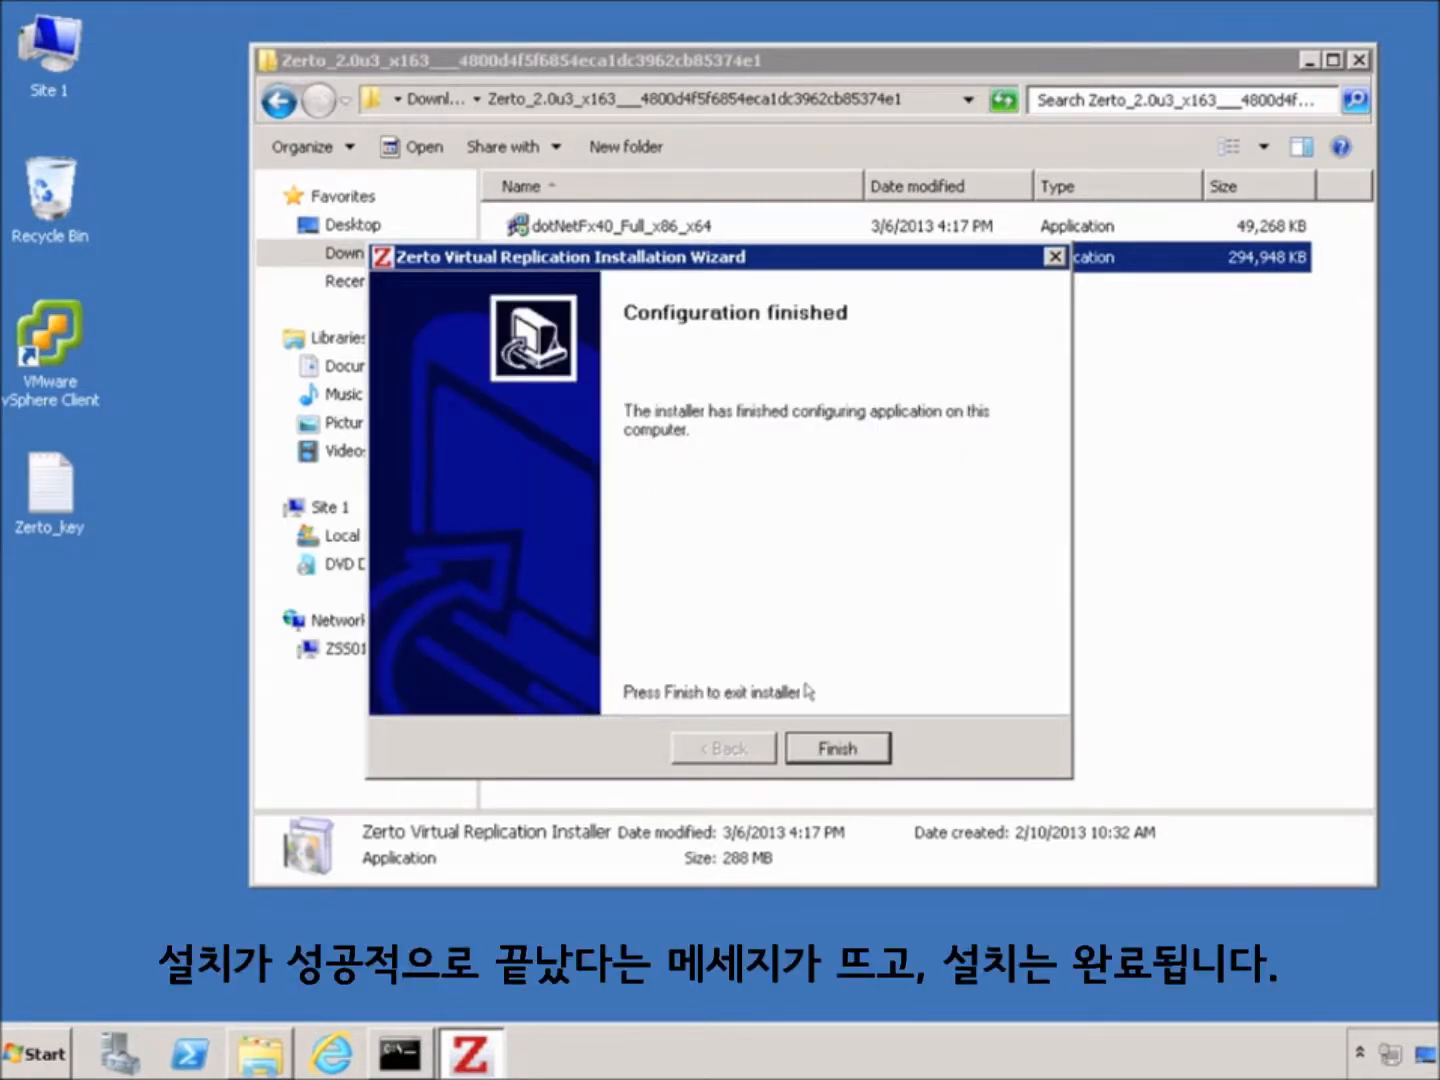
pyautogui.click(840, 754)
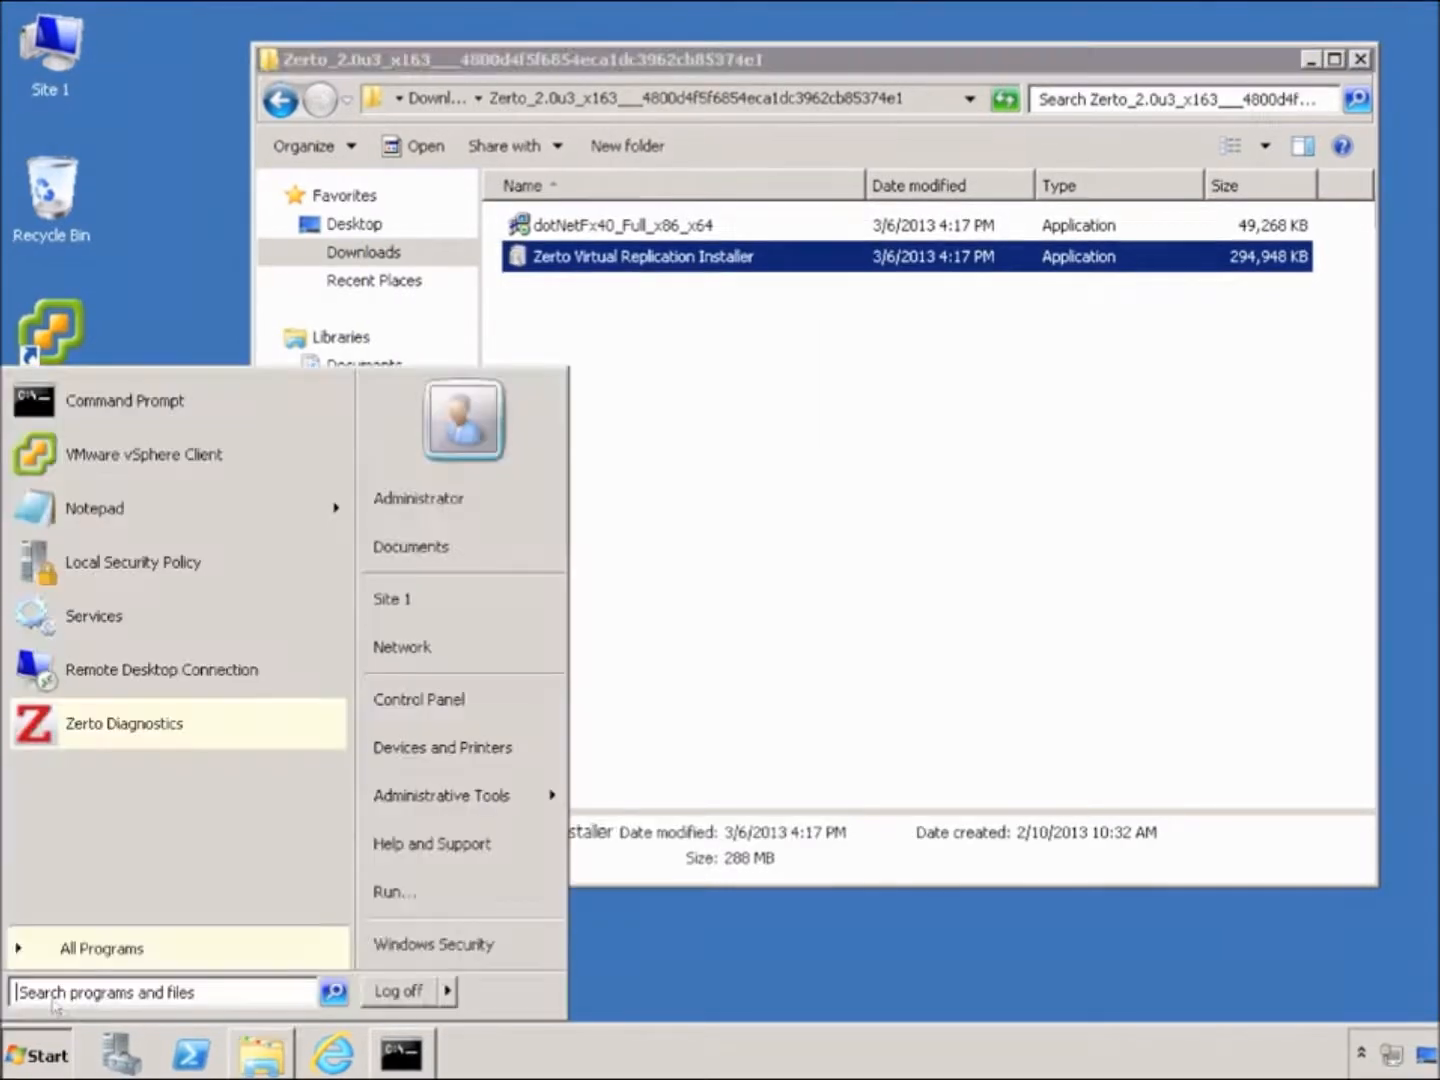
# Open Services and verify Zerto Virtual Manager is Started with Automatic startup
pyautogui.click(35, 1054)
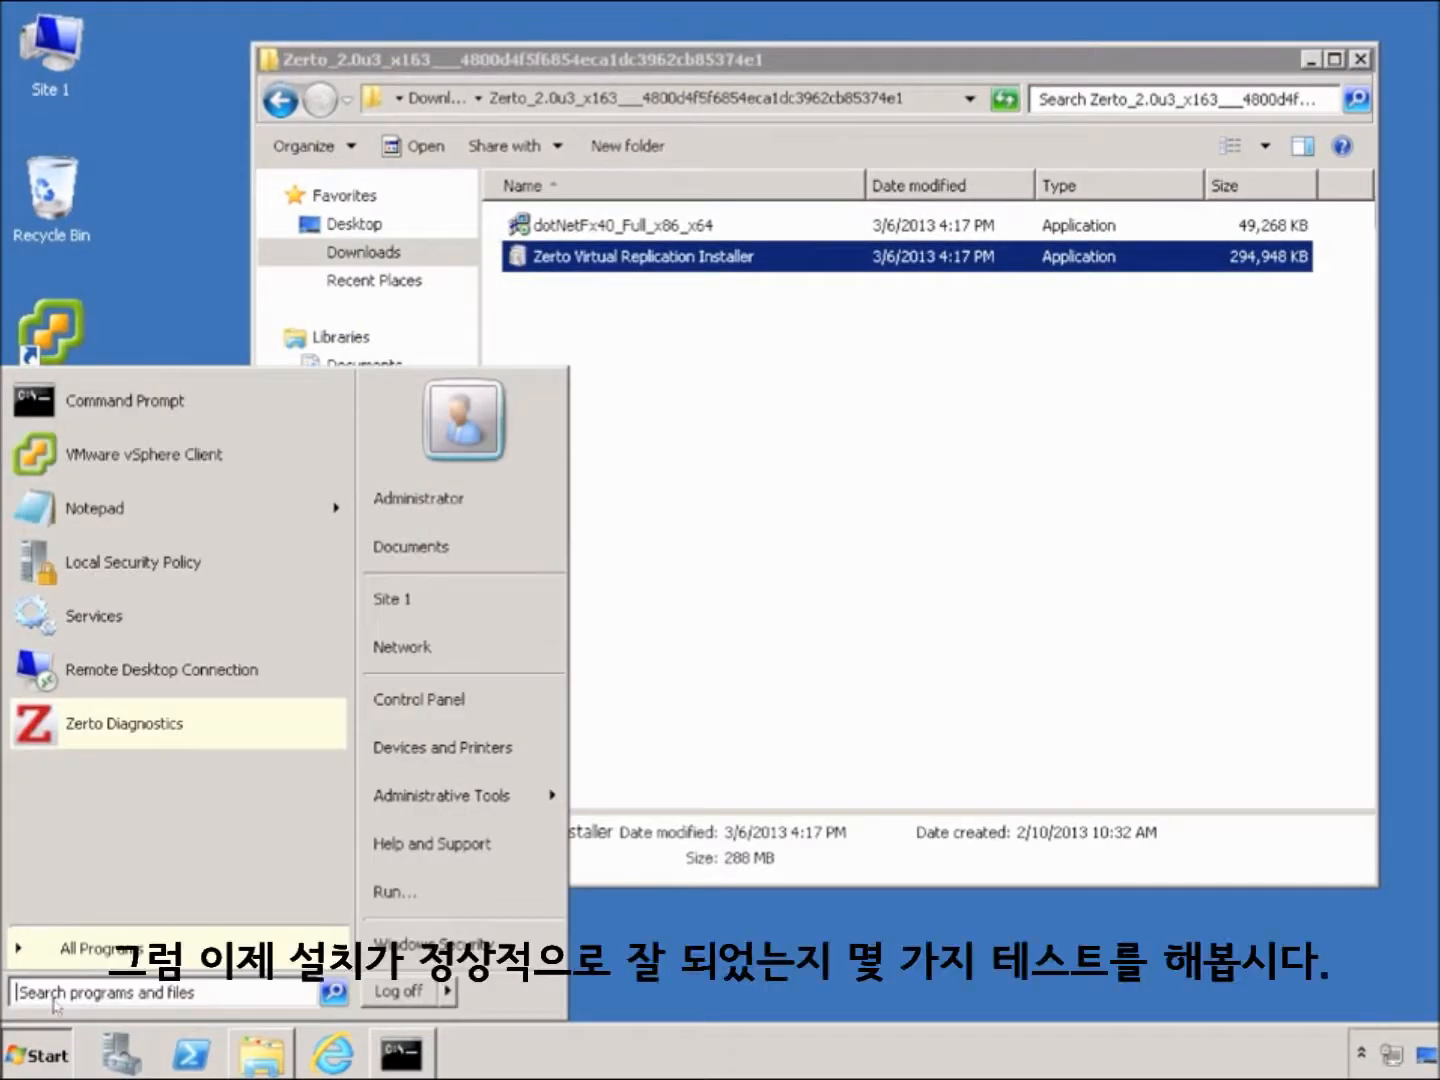
pyautogui.write('services')
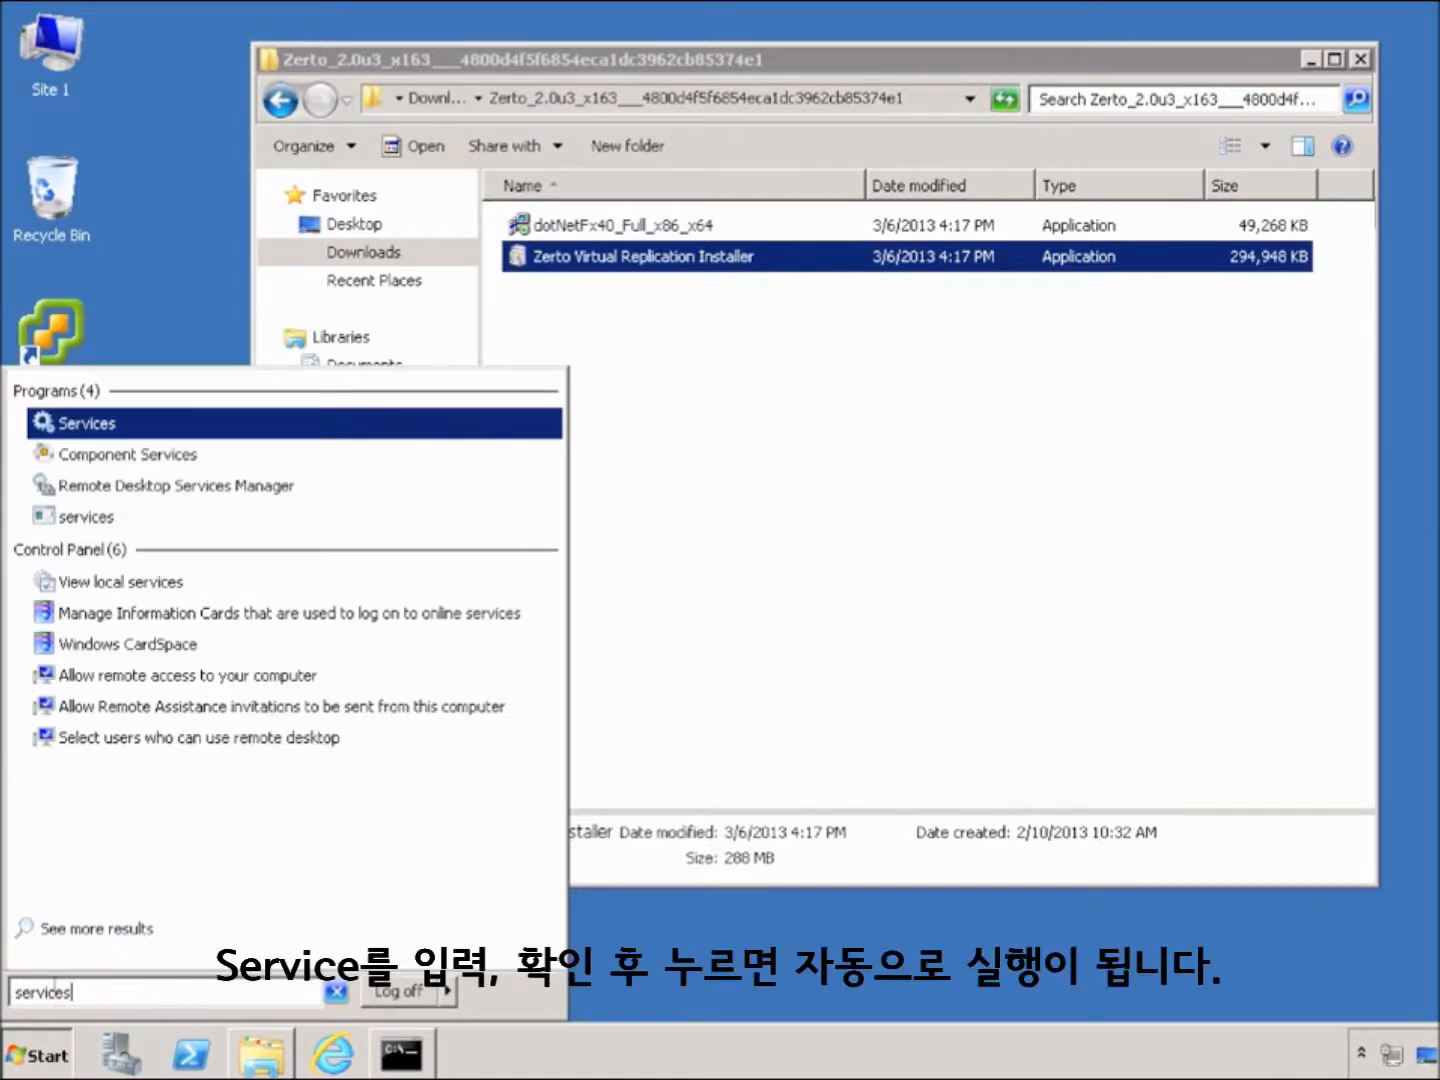
pyautogui.click(82, 425)
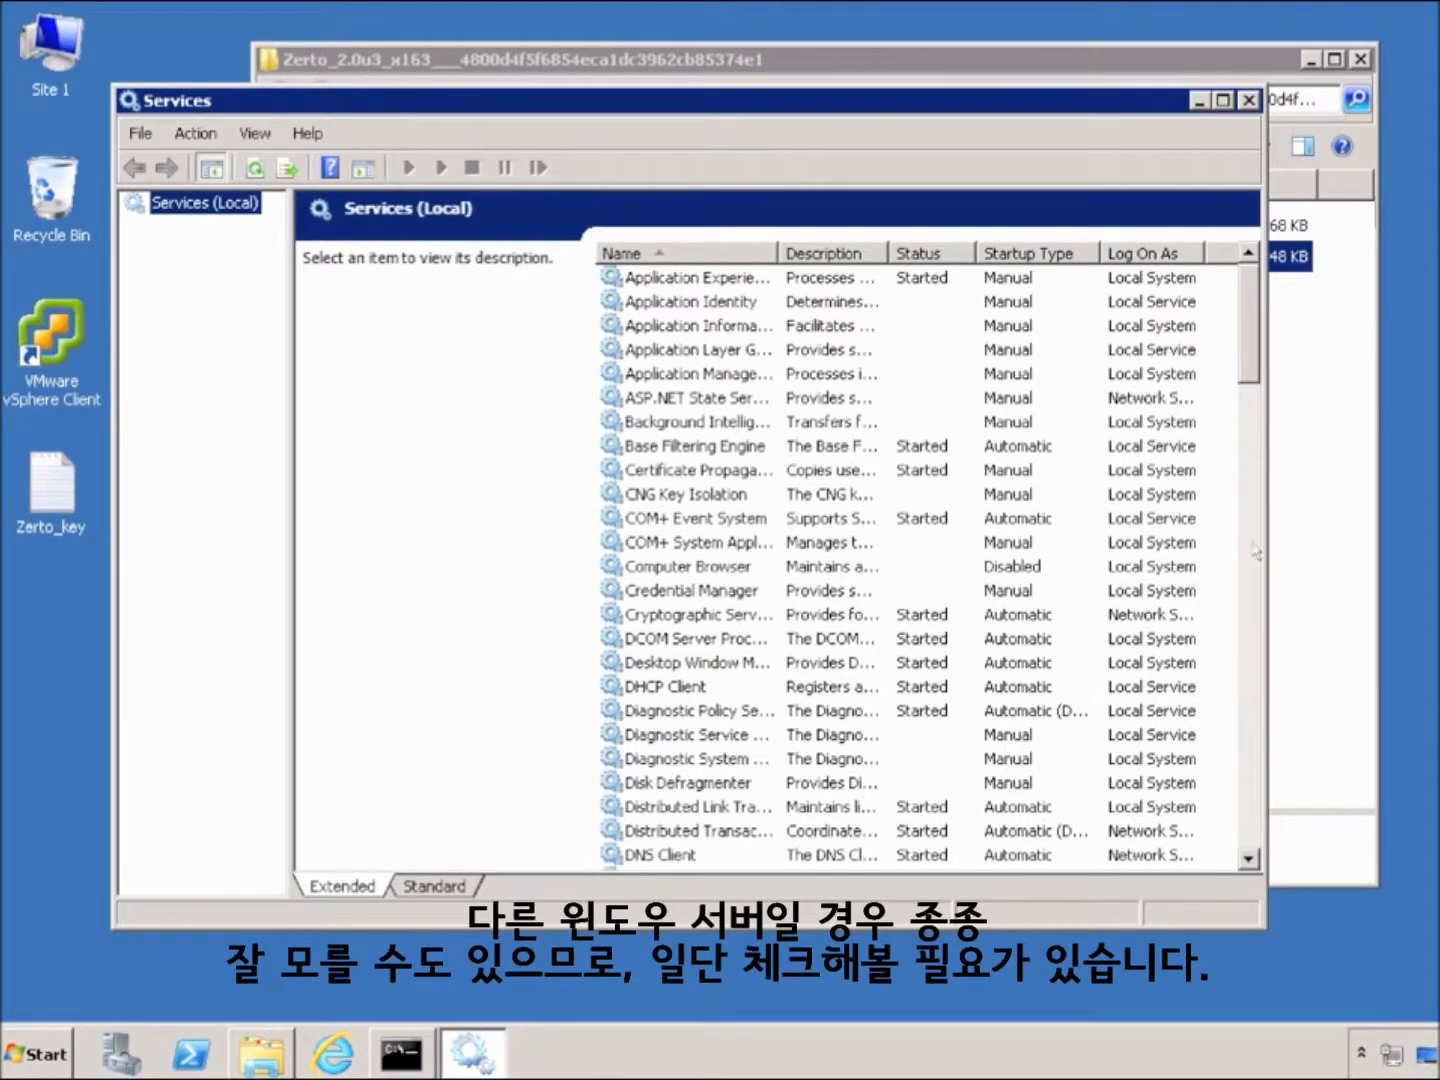
pyautogui.moveTo(1256, 352); pyautogui.dragTo(1257, 641)
pyautogui.moveTo(1245, 822); pyautogui.dragTo(1247, 851)
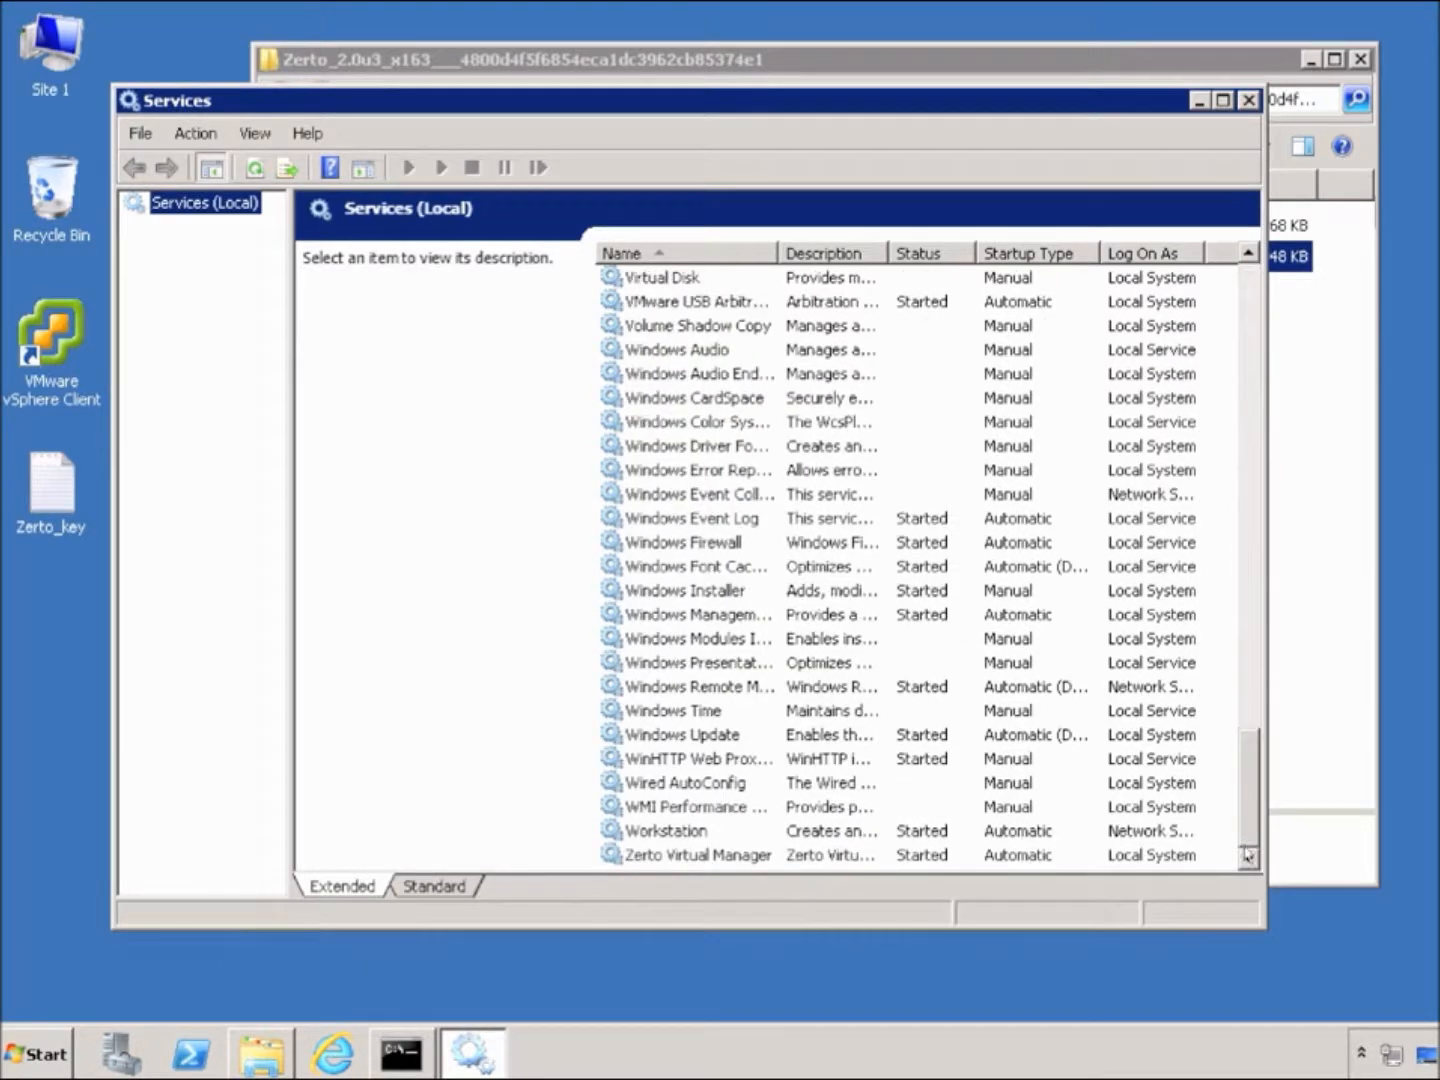
pyautogui.click(698, 856)
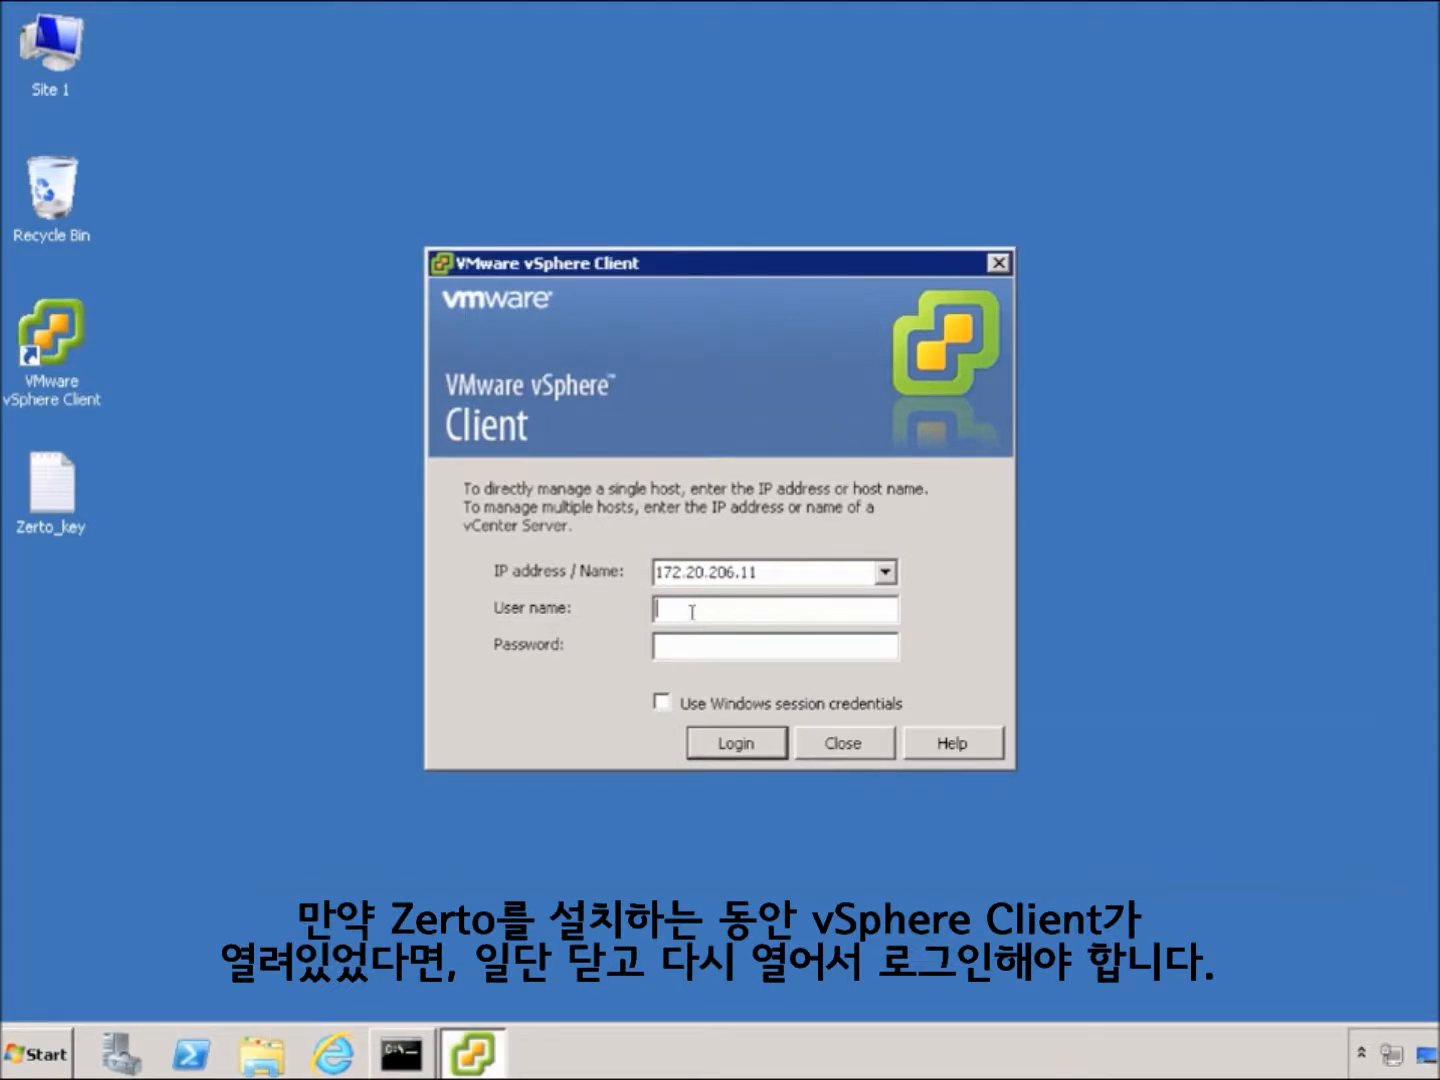
# Log in to vSphere Client as root with the account password and switch to the Zerto tab
pyautogui.write('root')
pyautogui.press('Tab')
pyautogui.write('******')
pyautogui.press('Return')
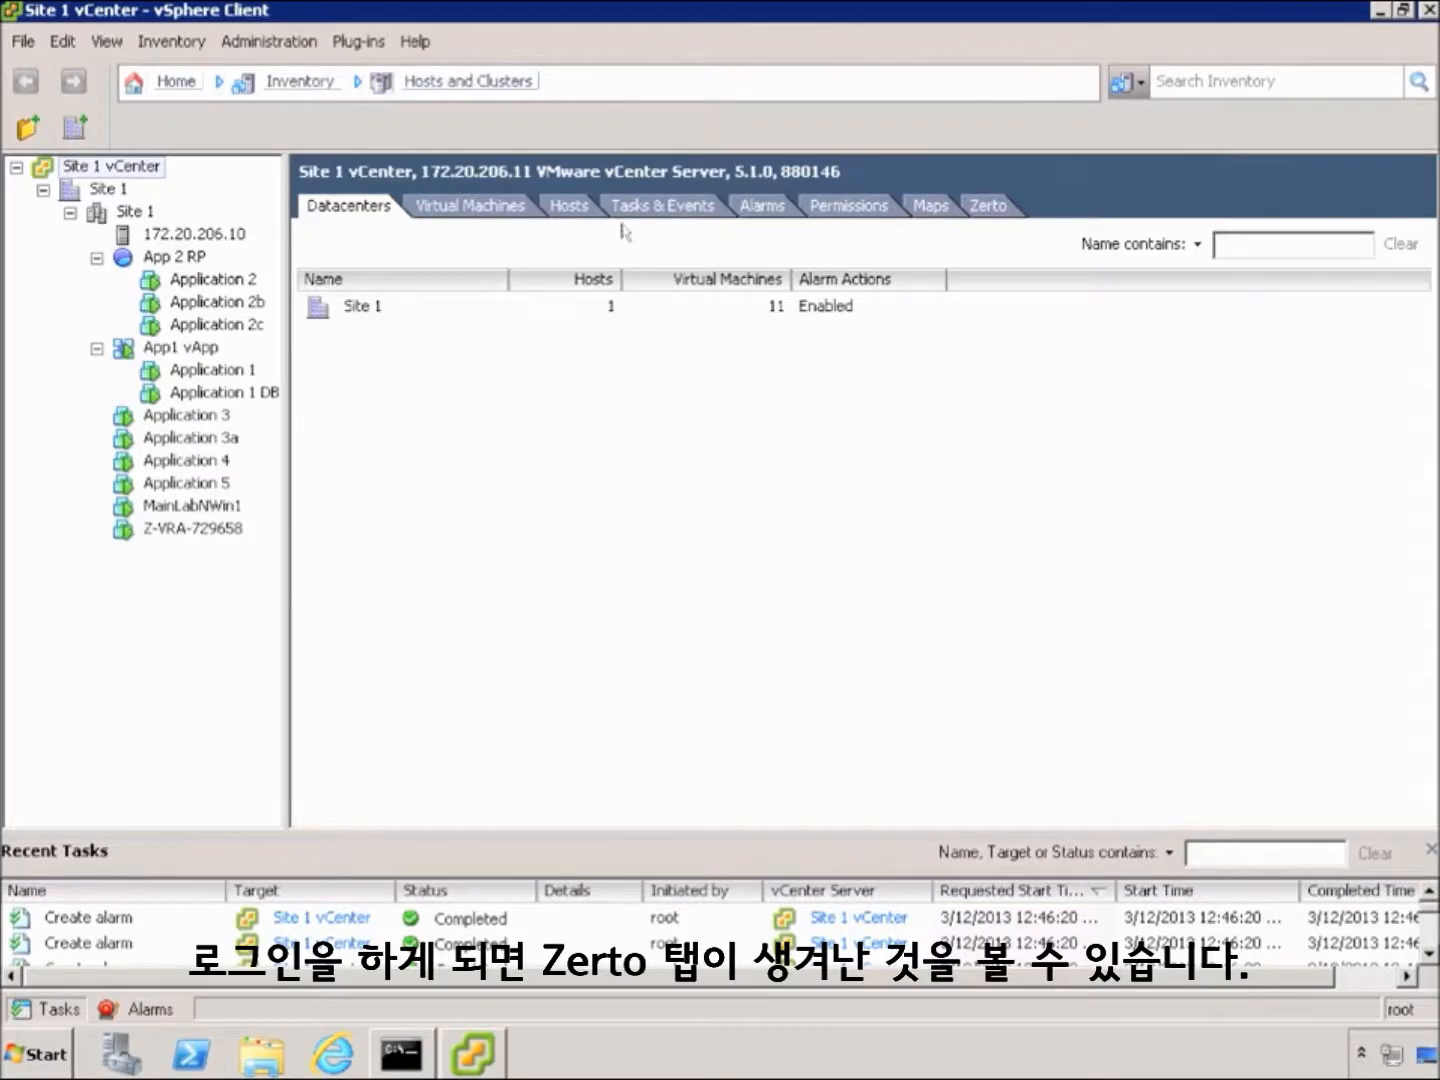
pyautogui.click(988, 209)
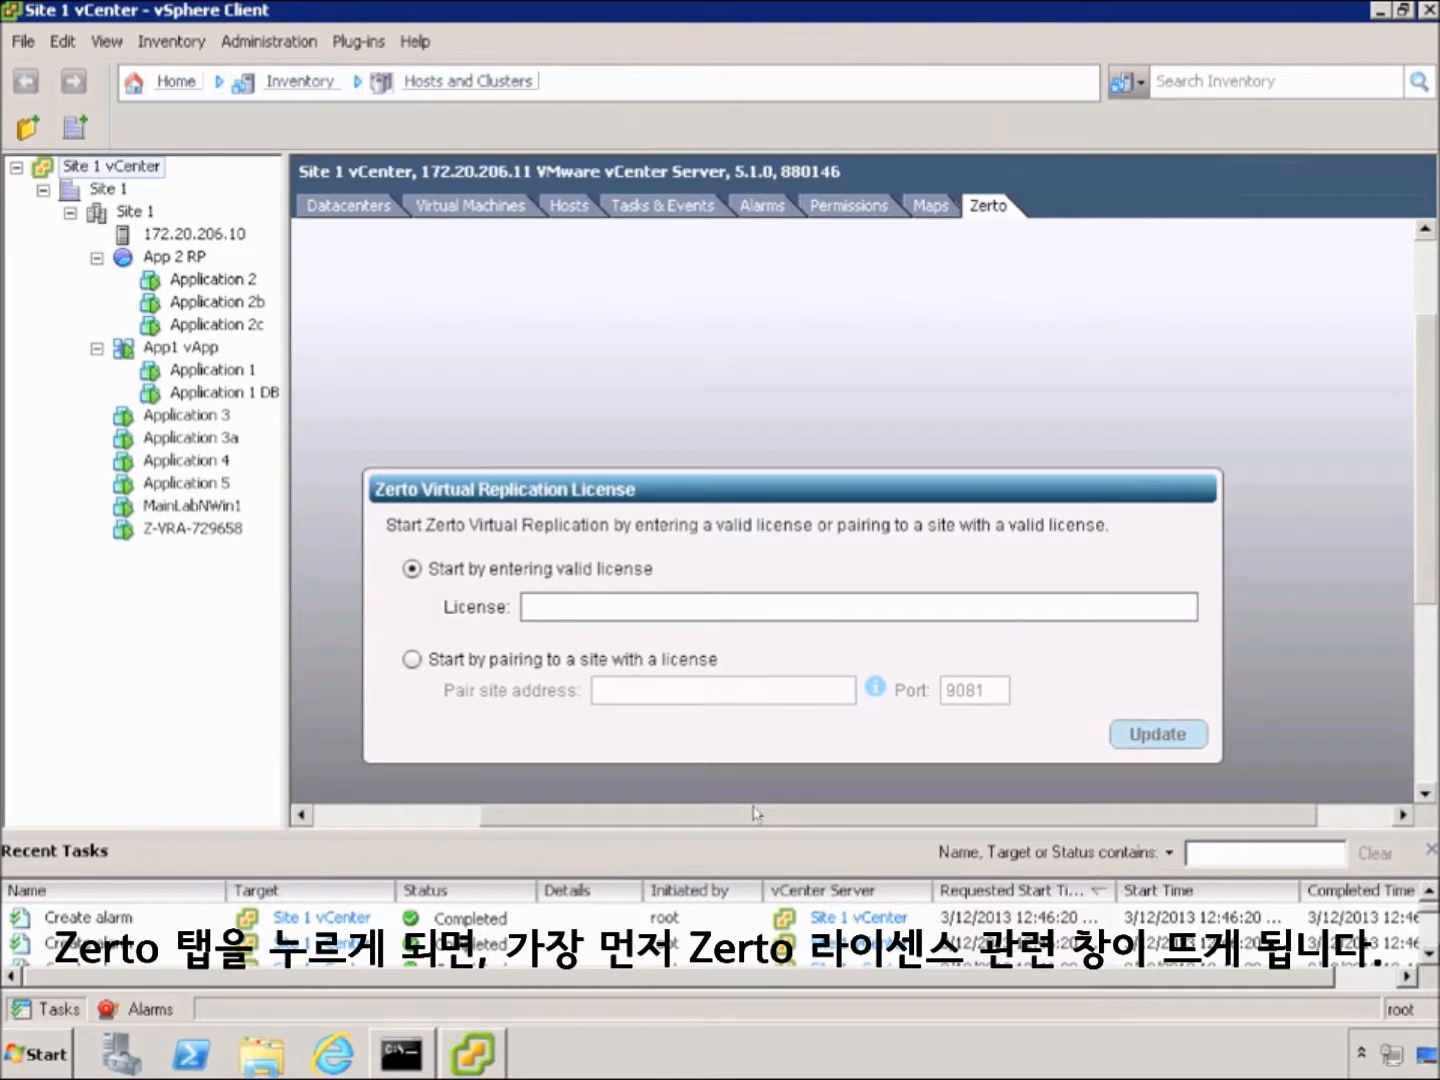
# Paste the copied license key into the License field and apply it with Update
pyautogui.click(545, 606)
pyautogui.rightClick(545, 607)
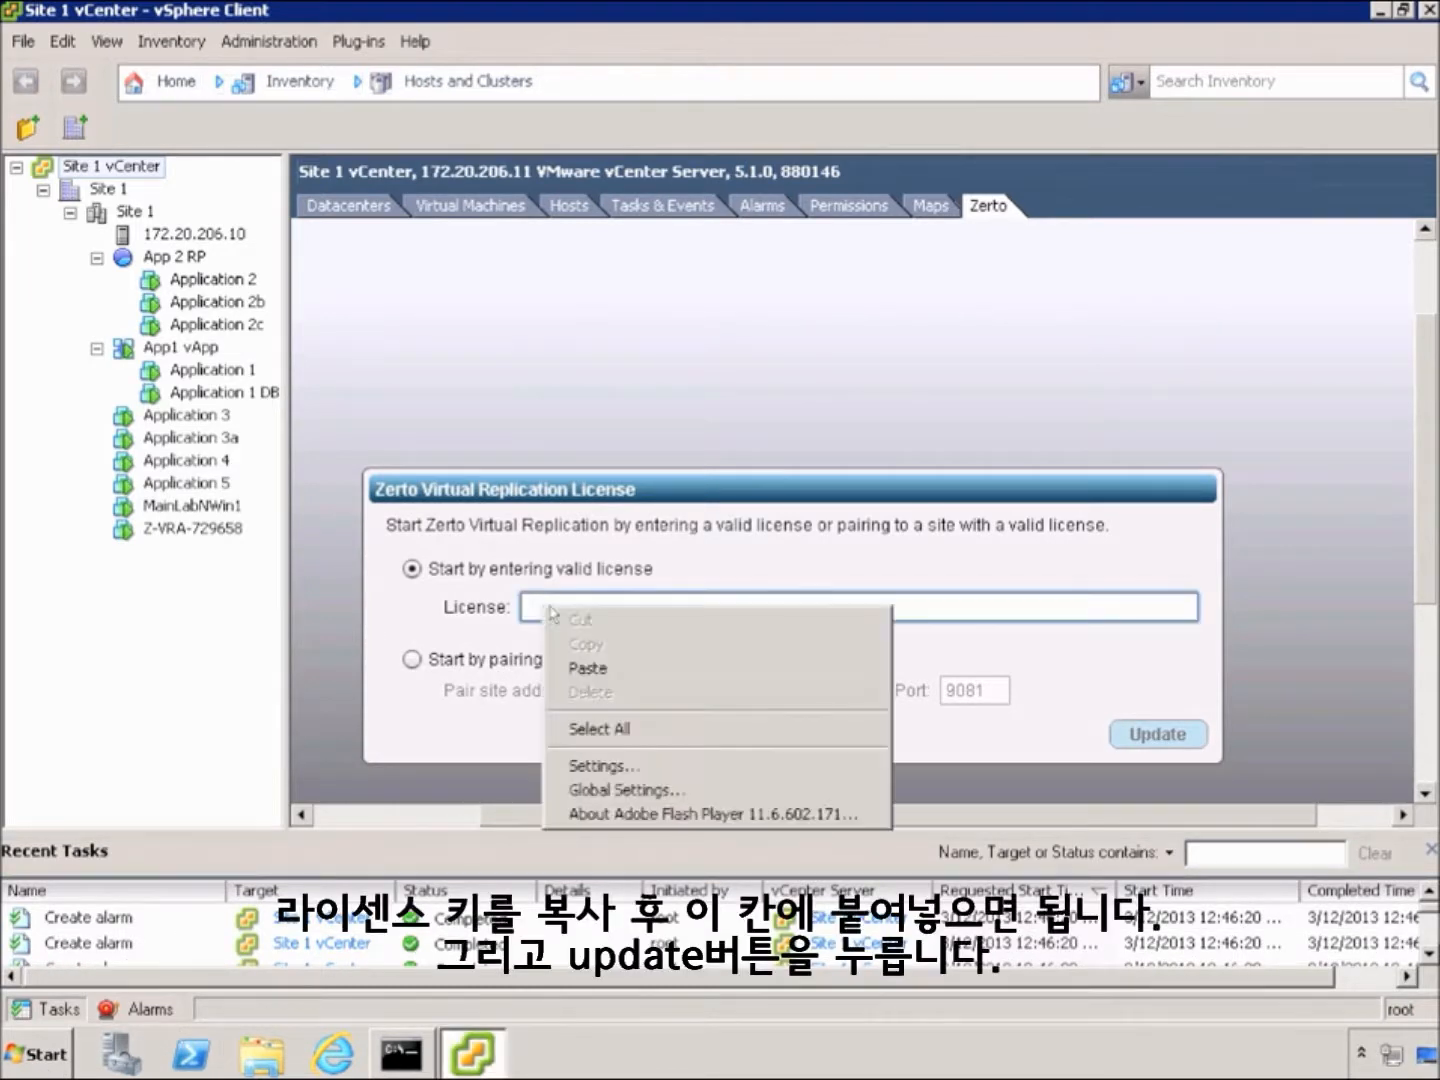
pyautogui.click(588, 668)
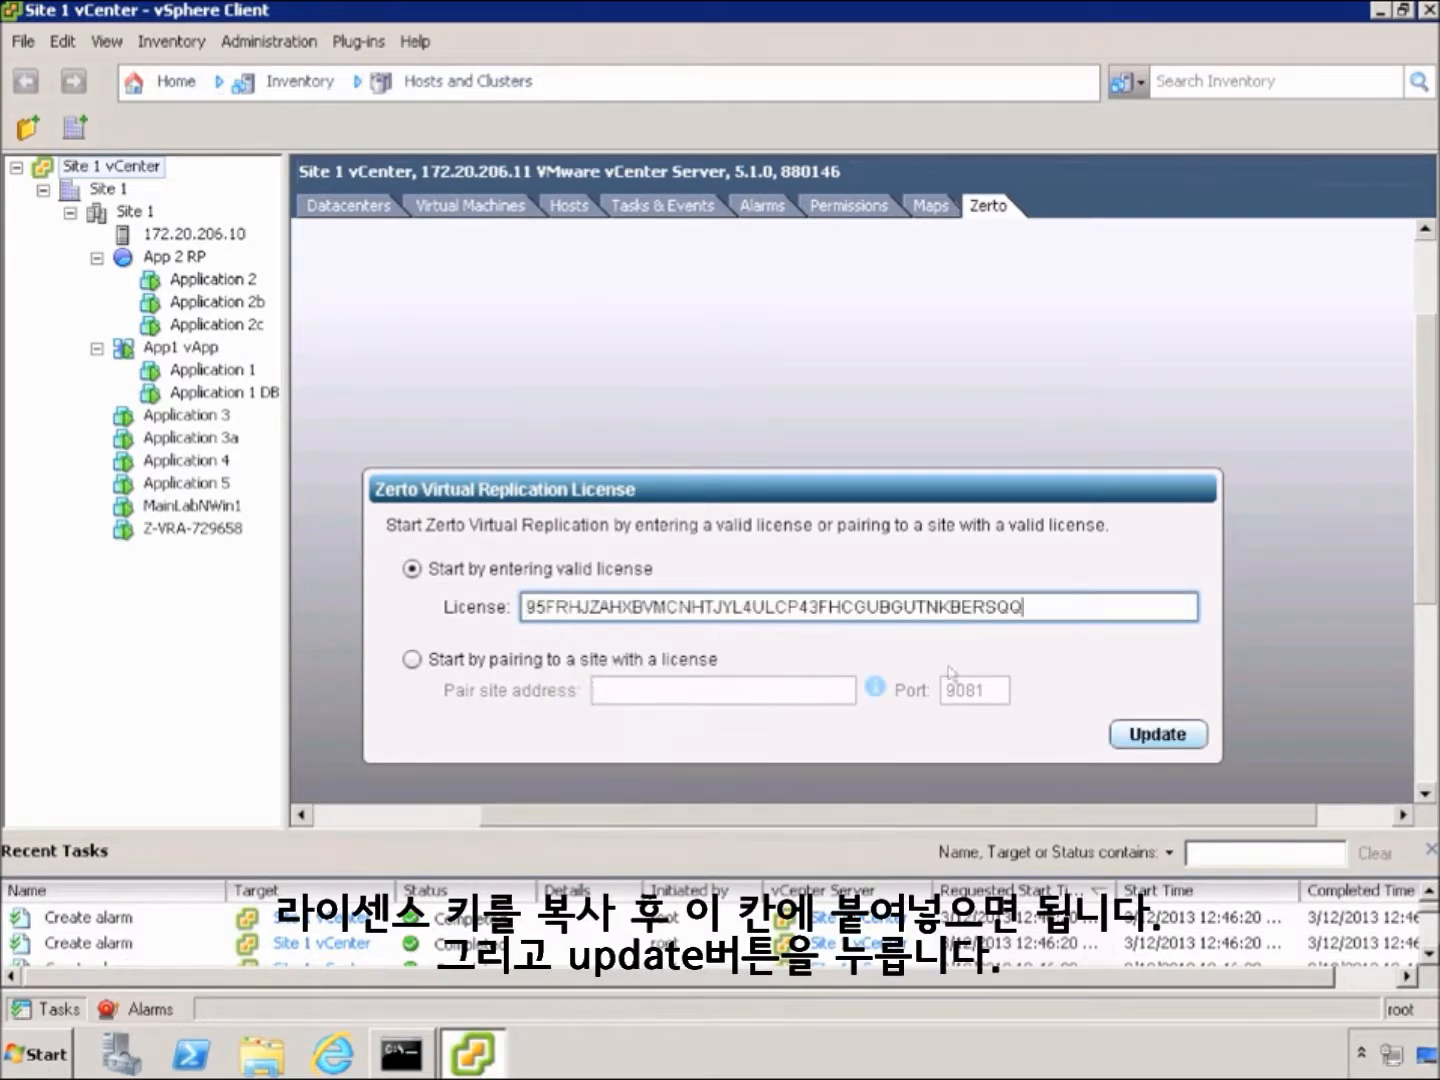
pyautogui.click(1124, 734)
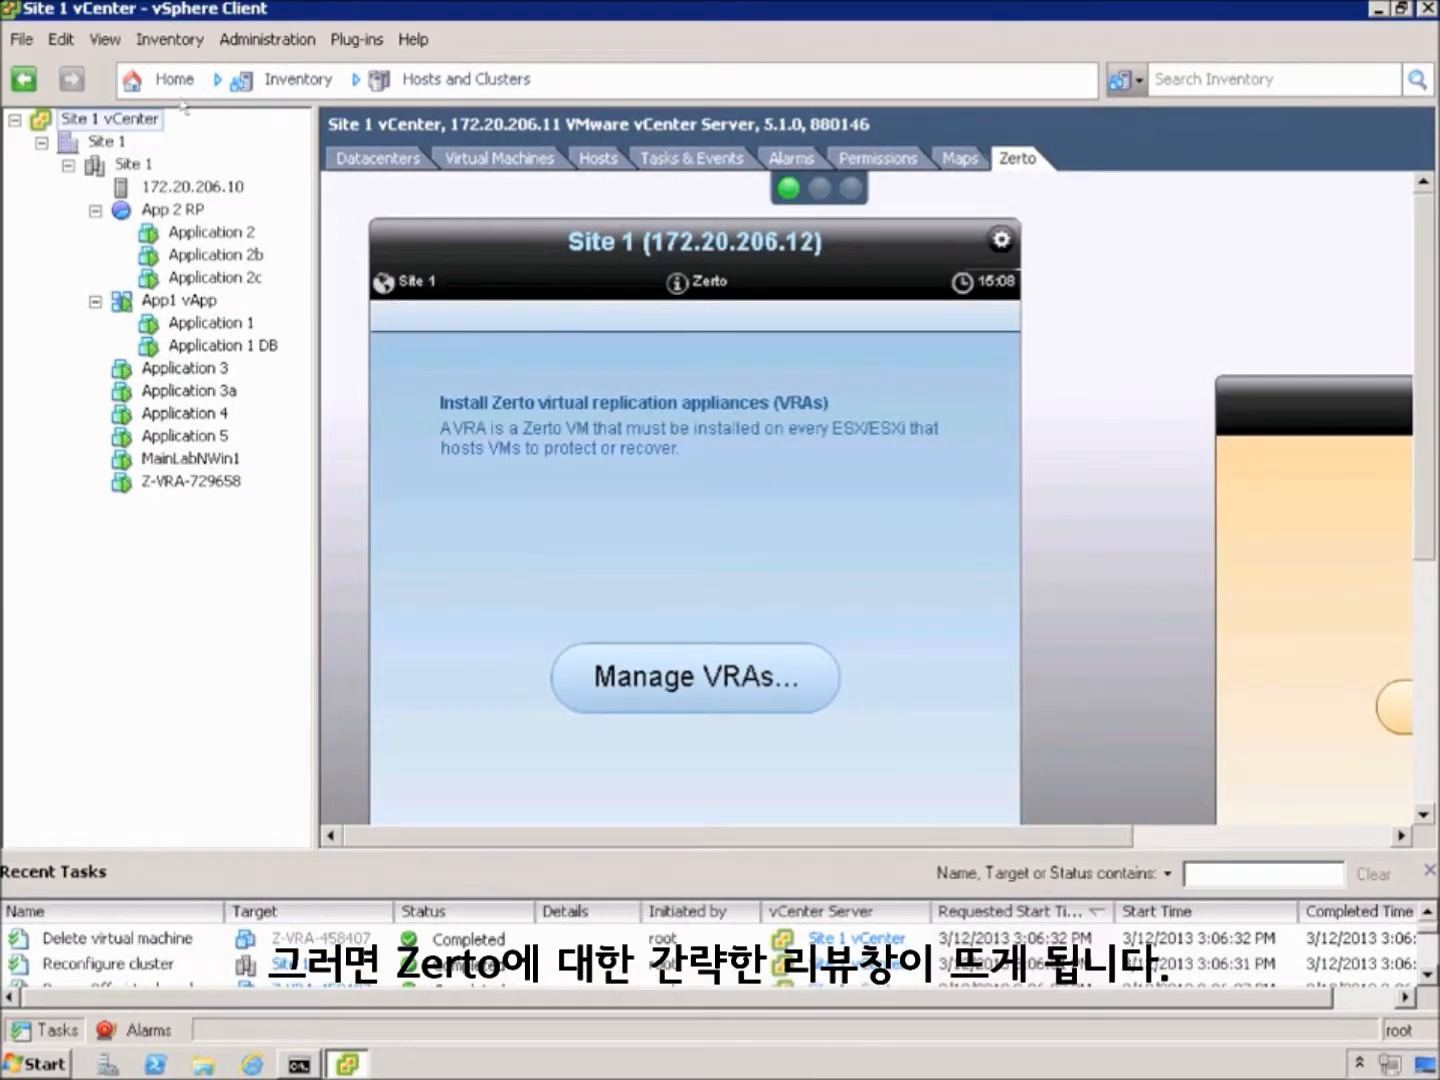
# Hide the navigation bar, inventory tree and Recent Tasks, then open Manage VRAs
pyautogui.click(108, 41)
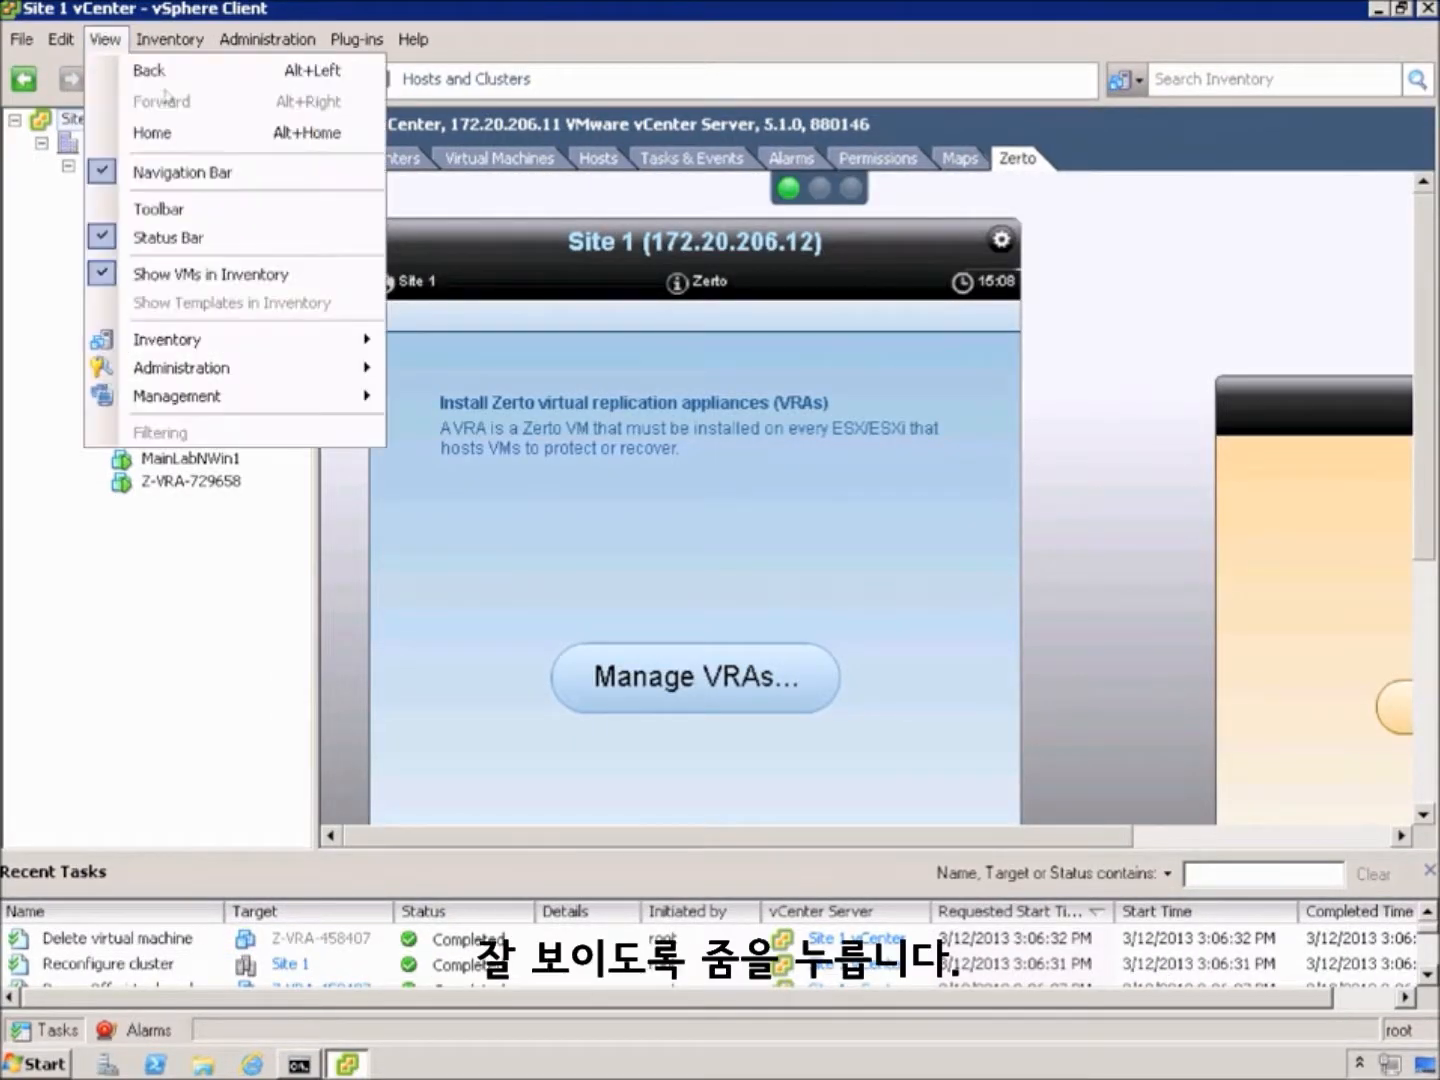
pyautogui.click(211, 175)
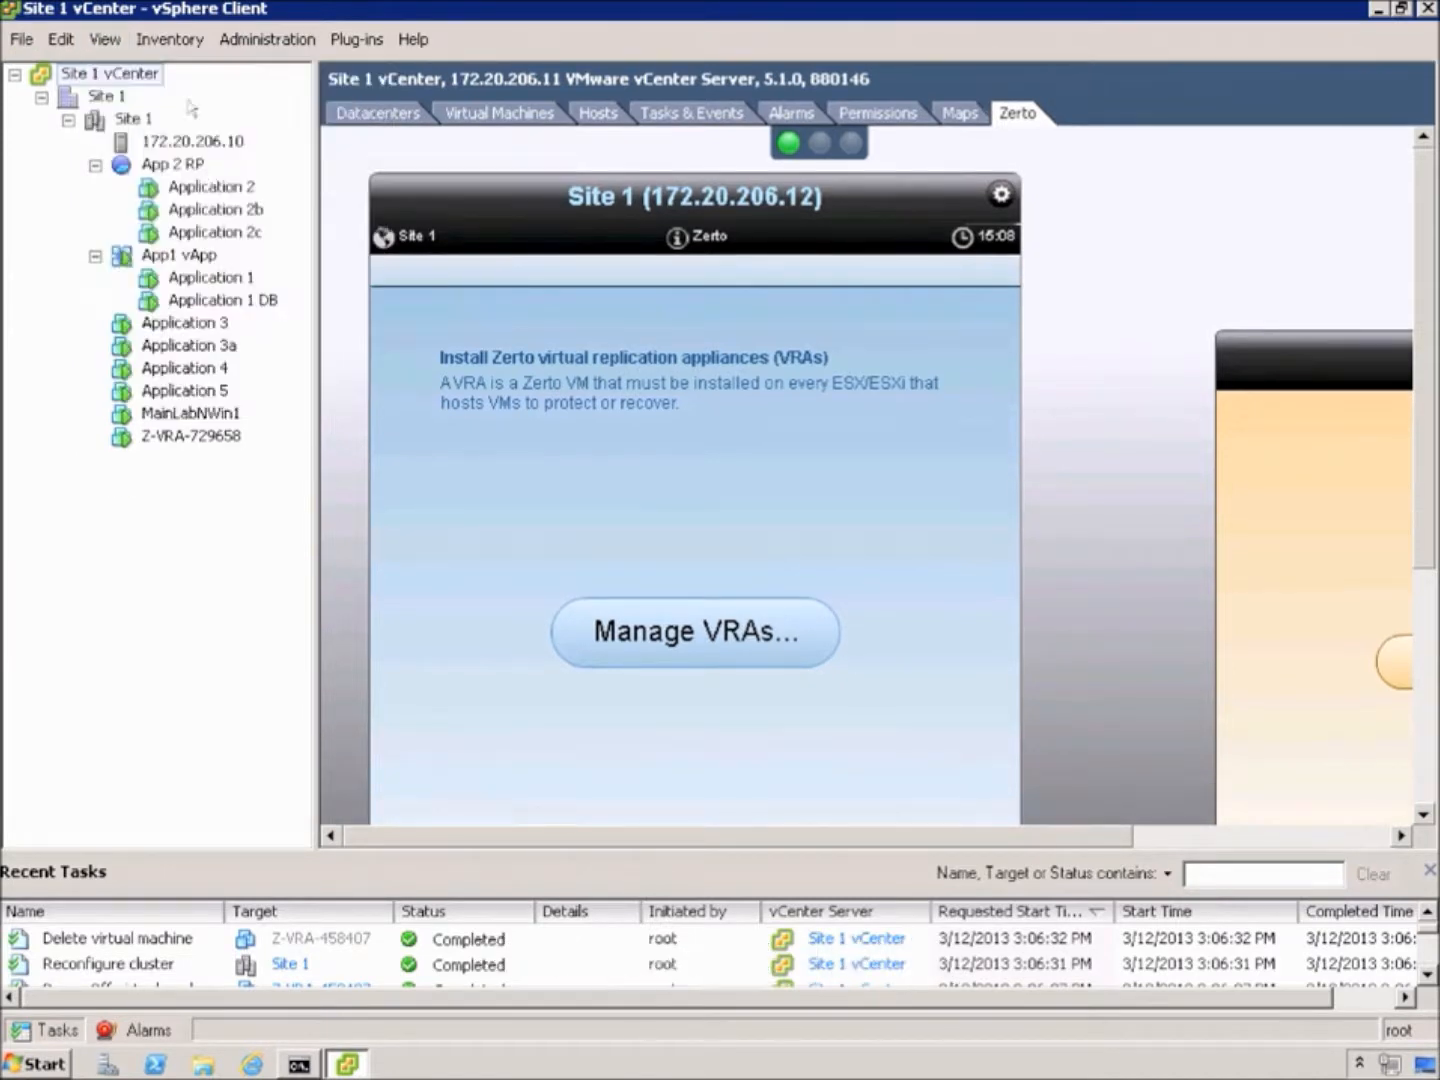
pyautogui.click(105, 41)
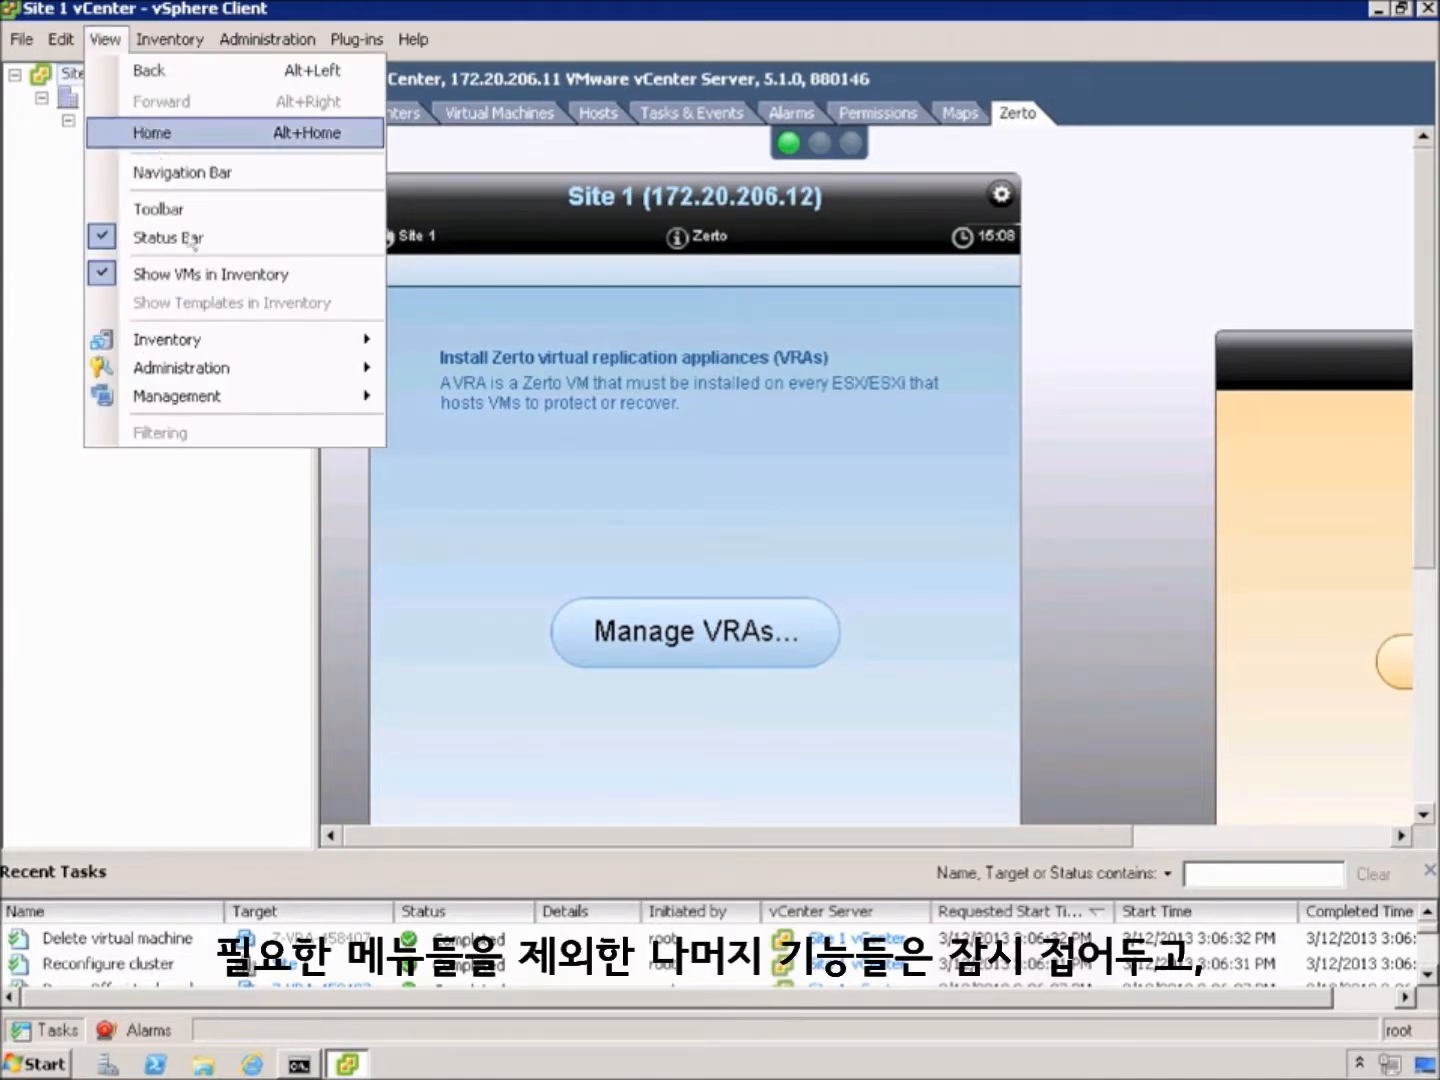
pyautogui.click(222, 577)
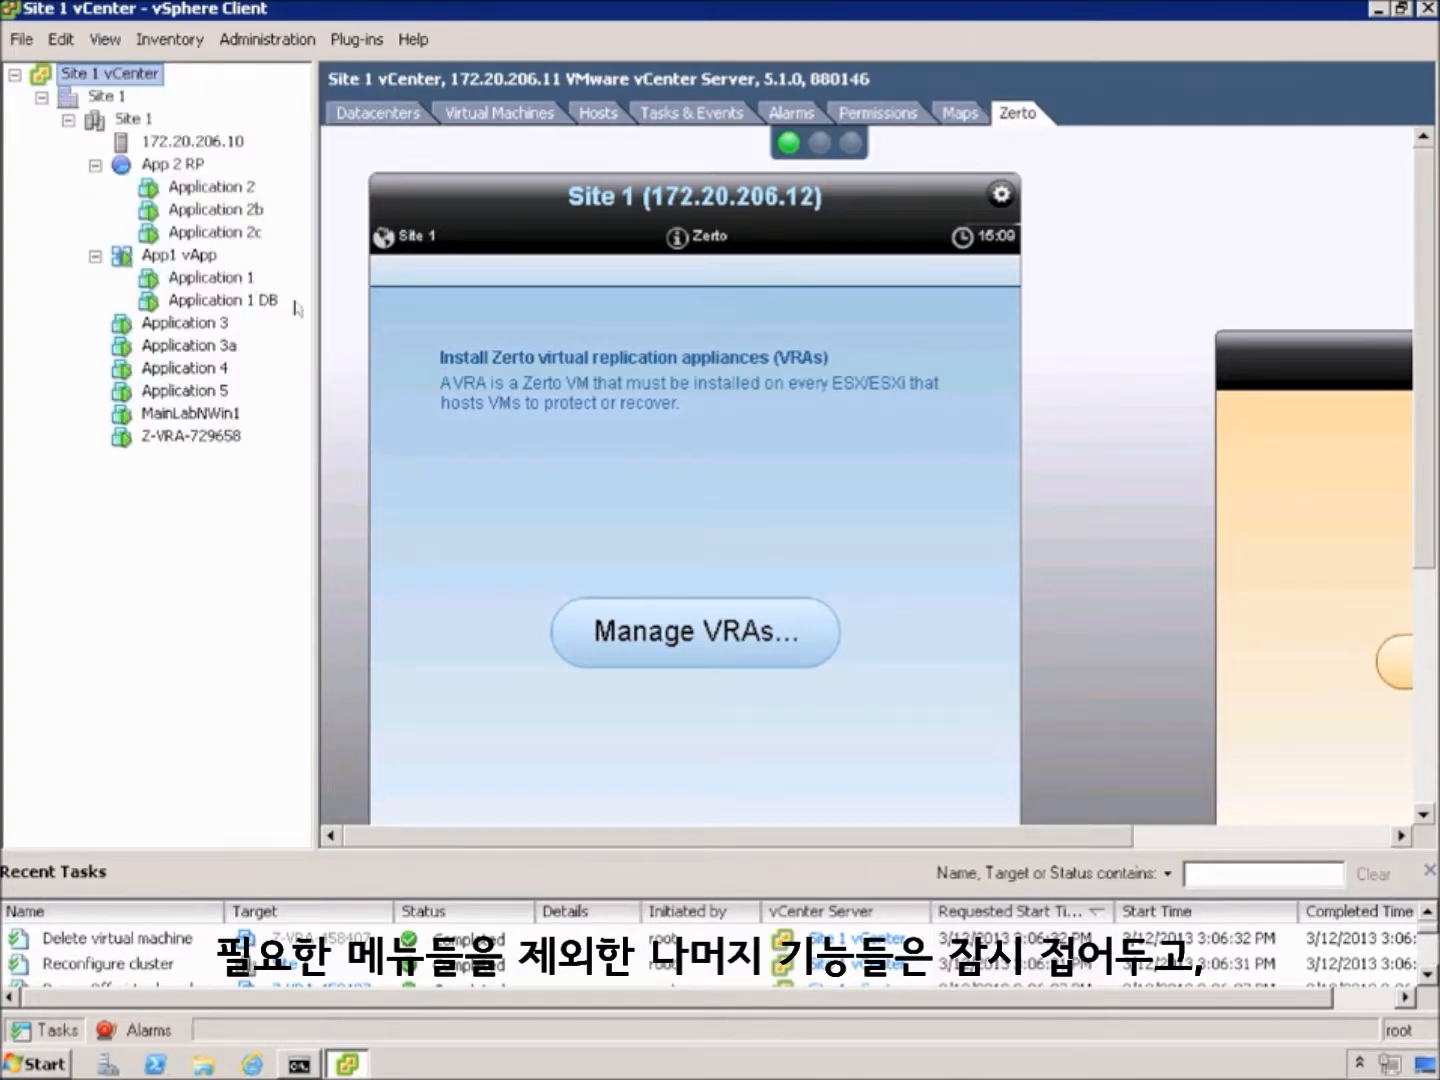
pyautogui.moveTo(321, 321); pyautogui.dragTo(14, 312)
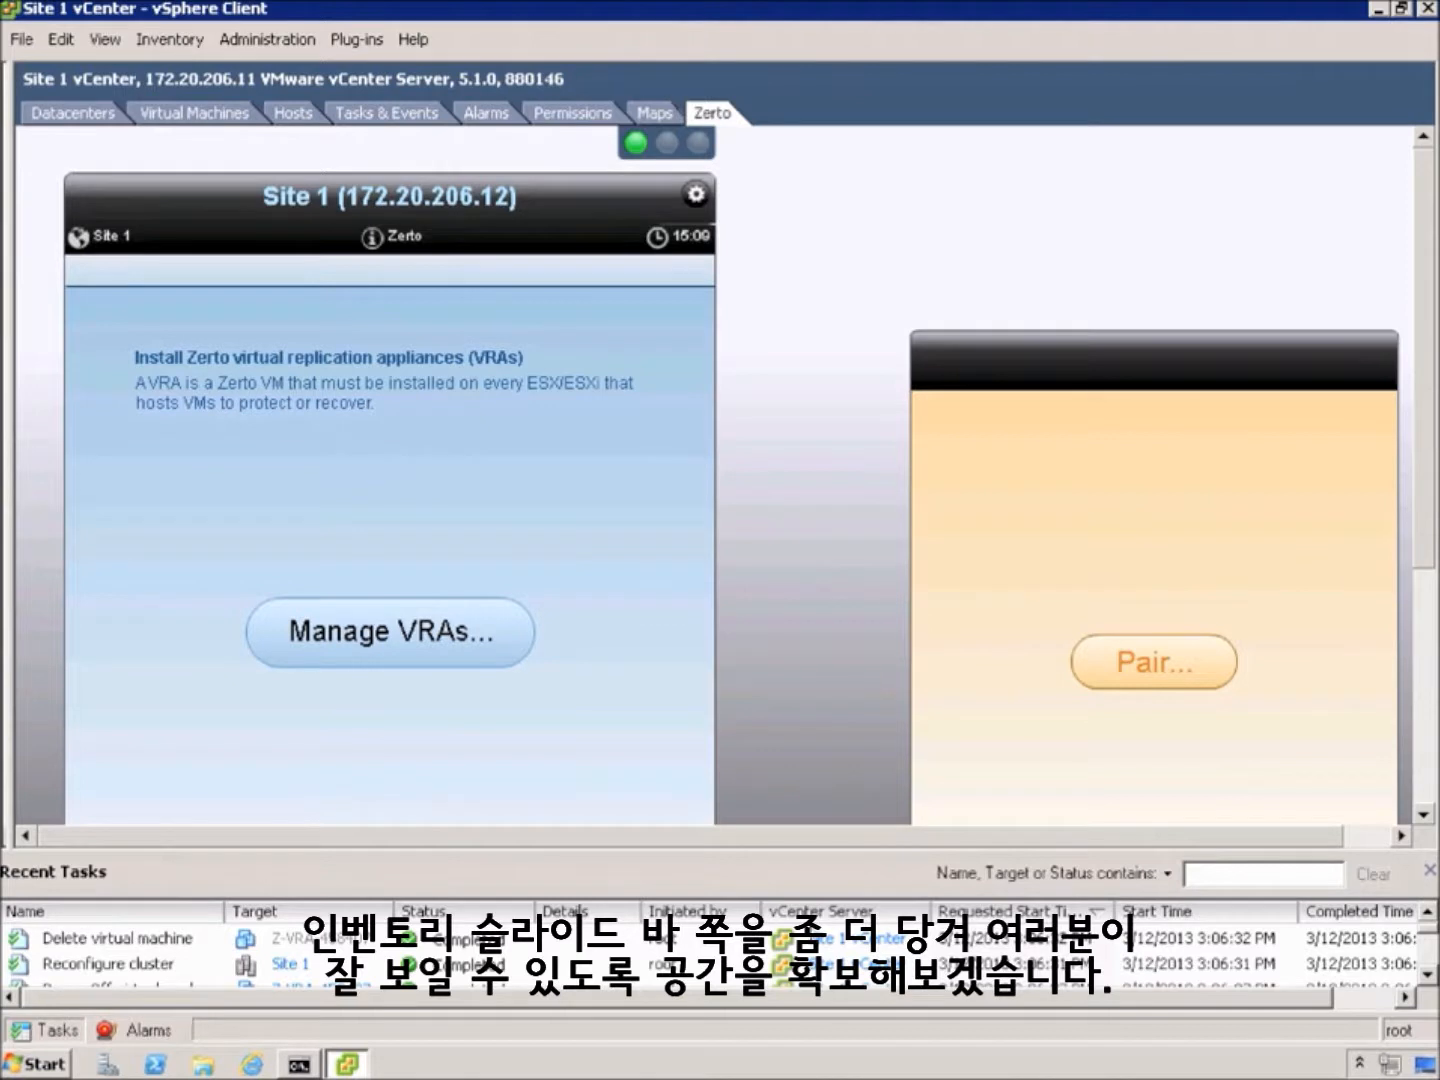
pyautogui.click(1430, 873)
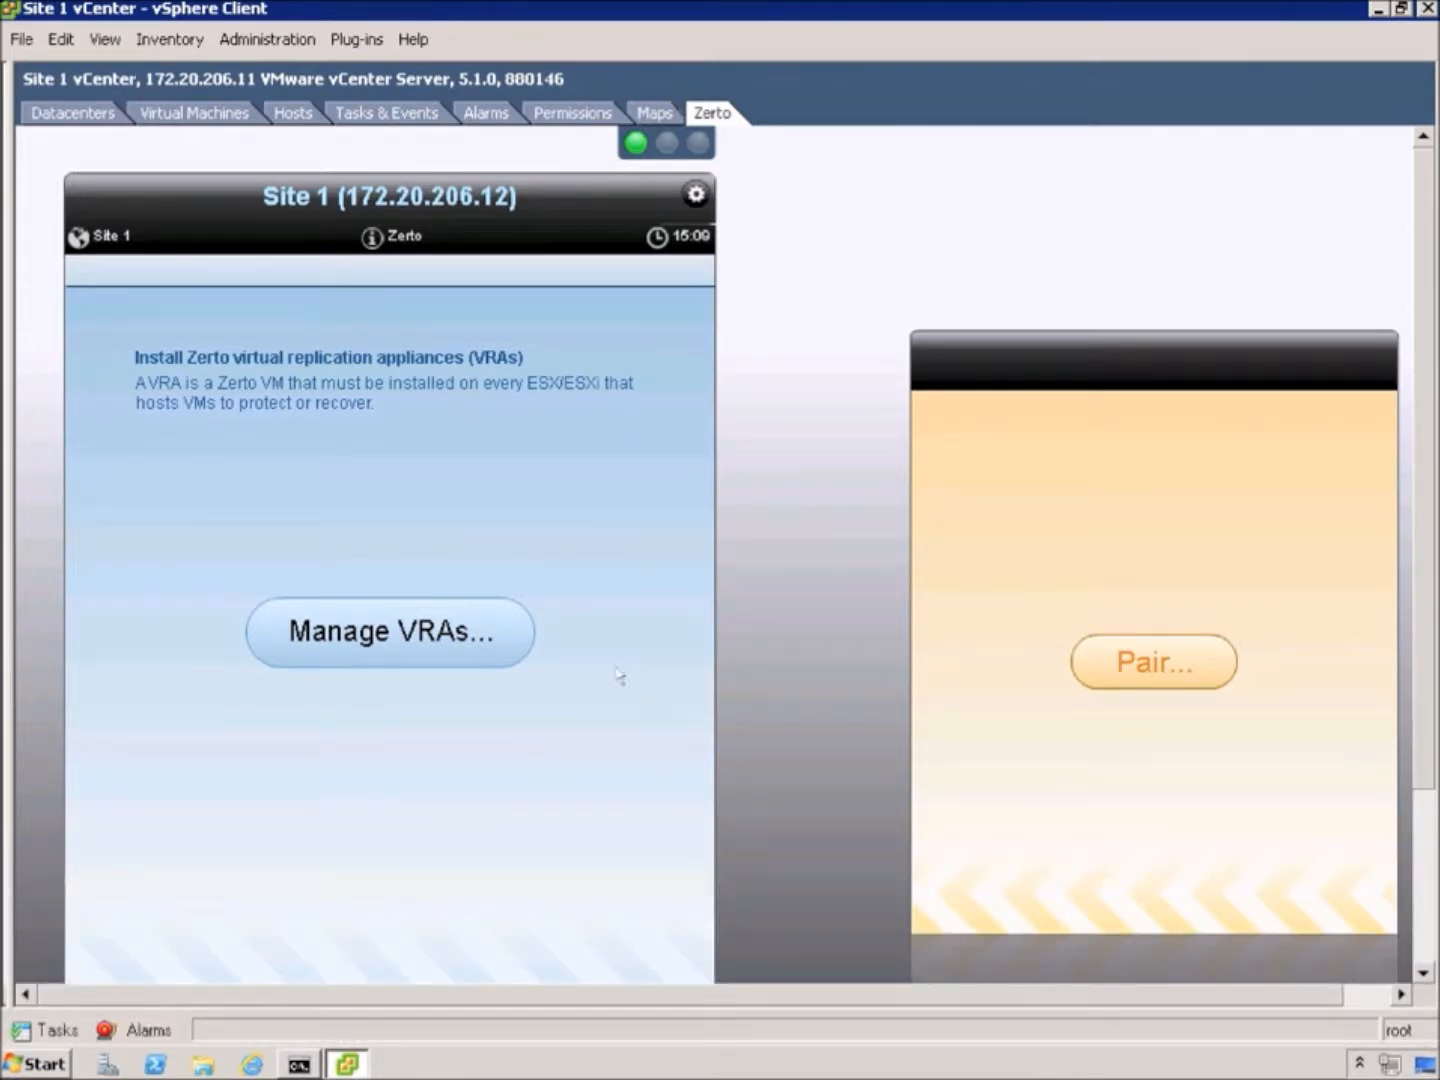
pyautogui.click(419, 637)
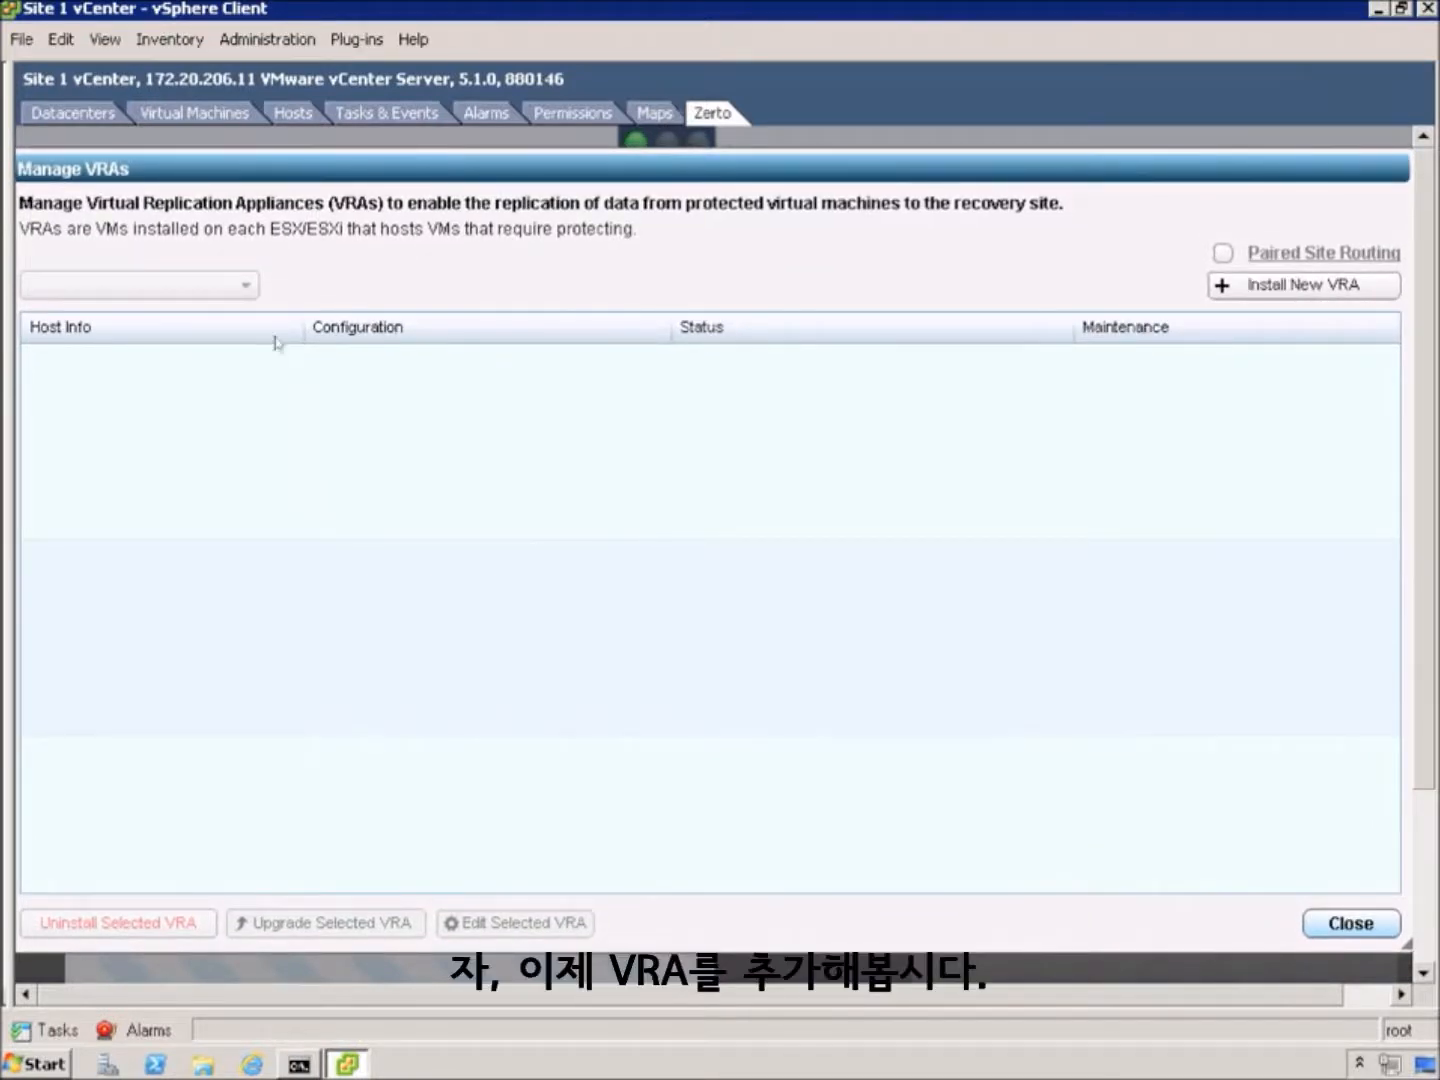
# Start a new VRA for host 172.20.206.10 and enter the host root password
pyautogui.click(1253, 288)
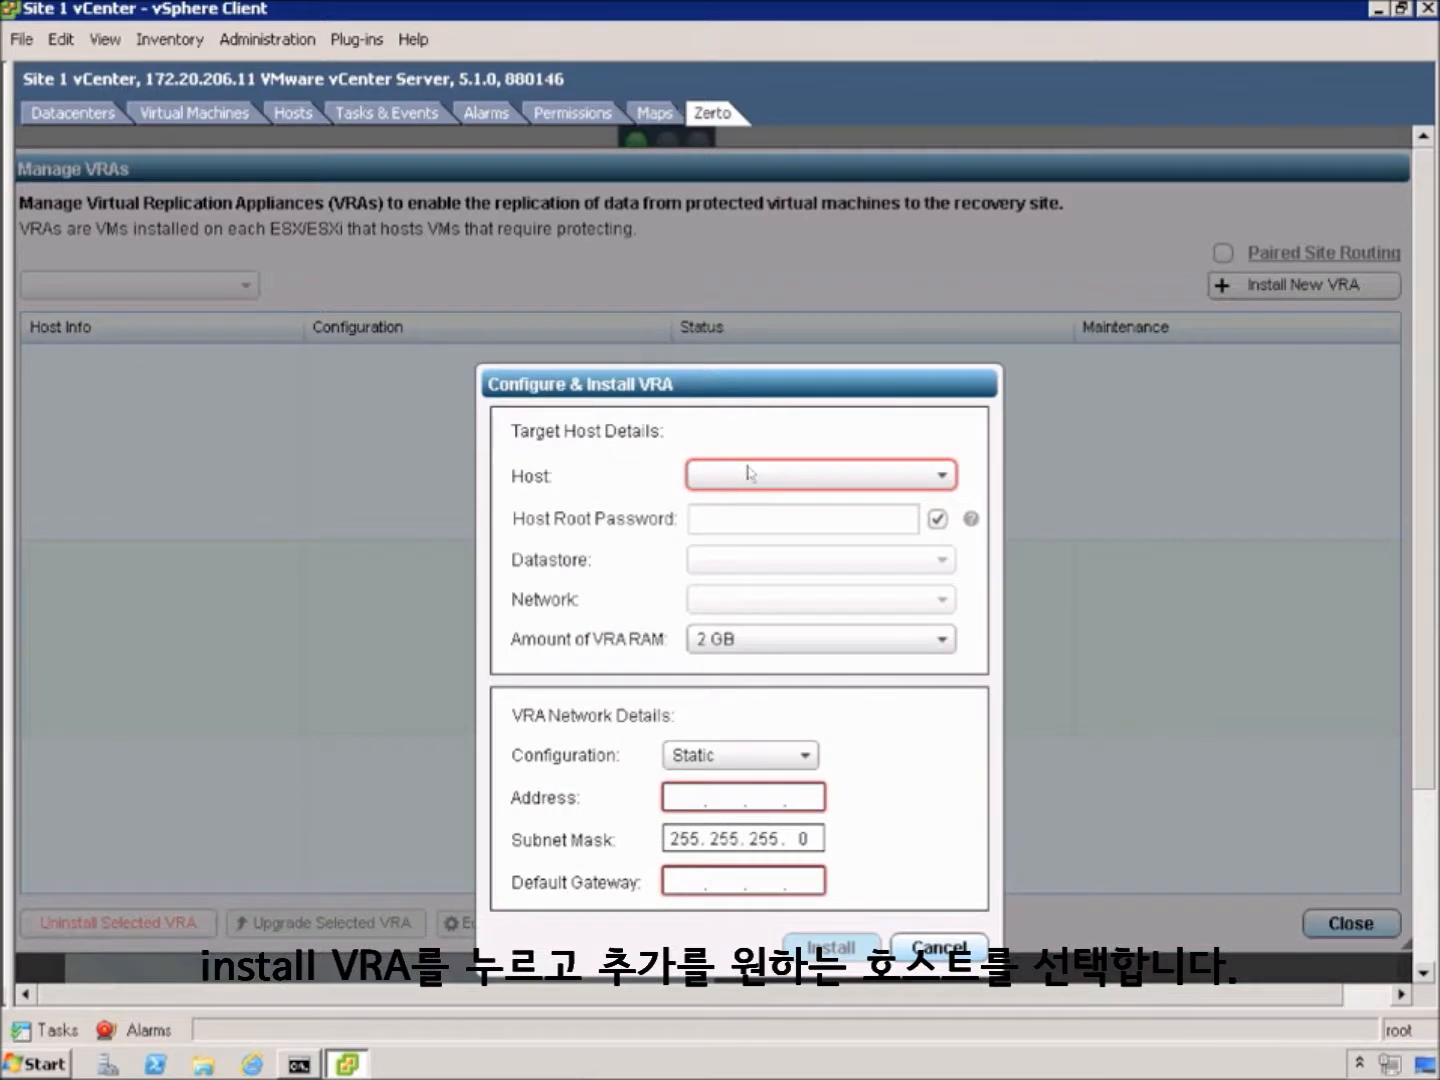
pyautogui.click(942, 479)
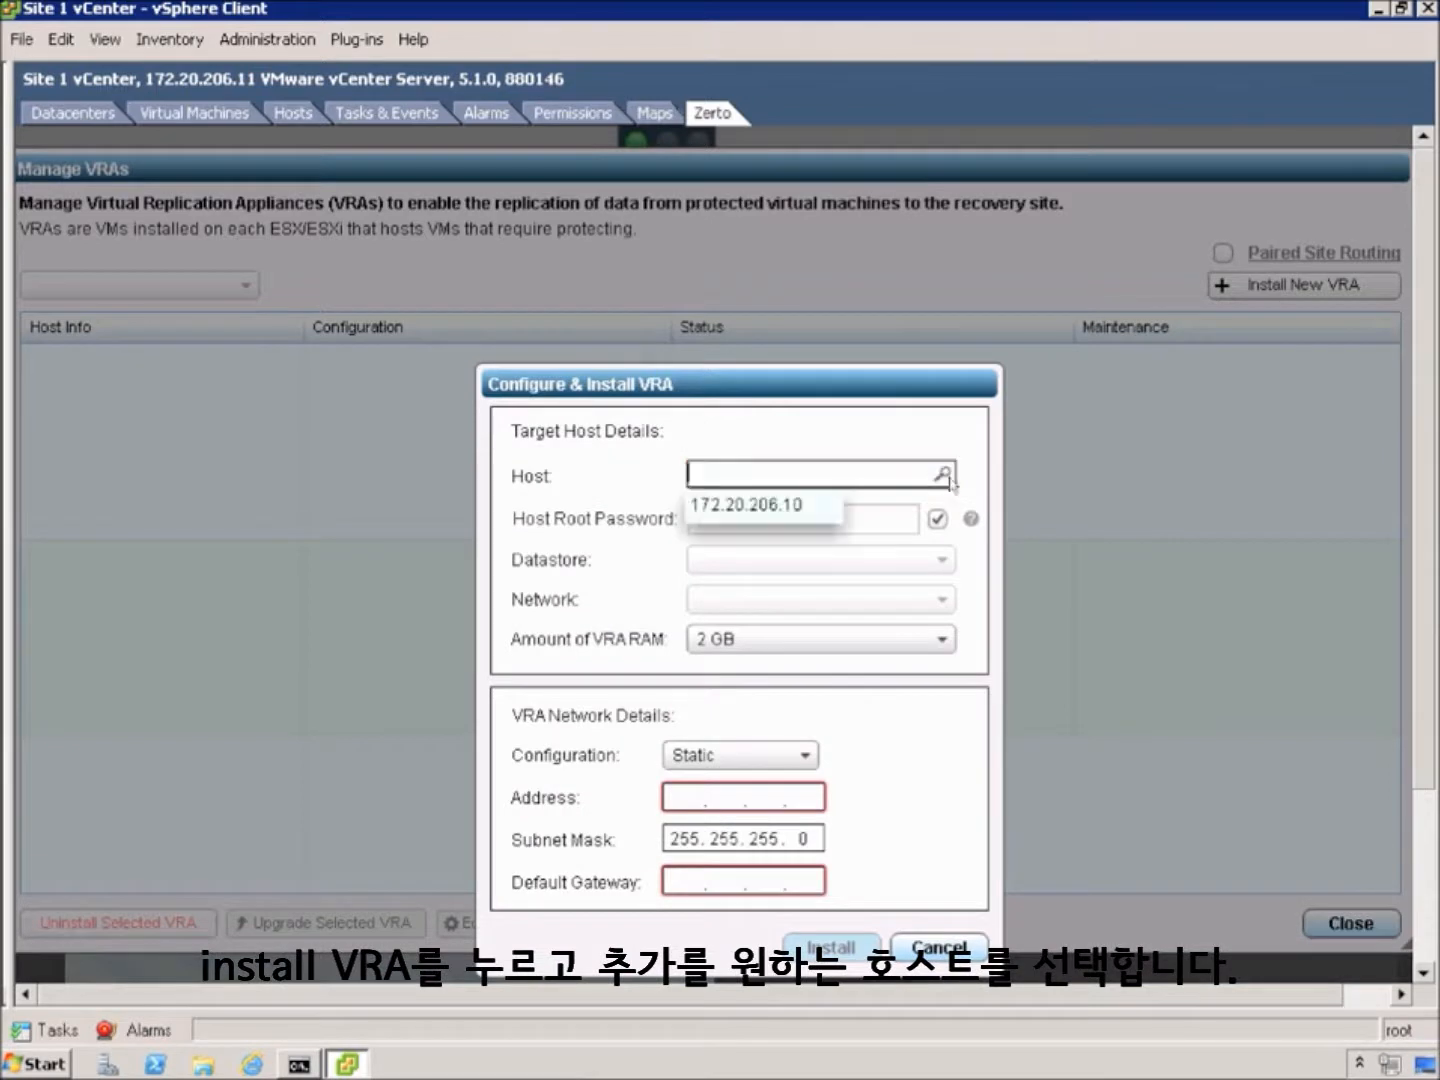
pyautogui.click(758, 510)
pyautogui.click(747, 518)
pyautogui.write('********')
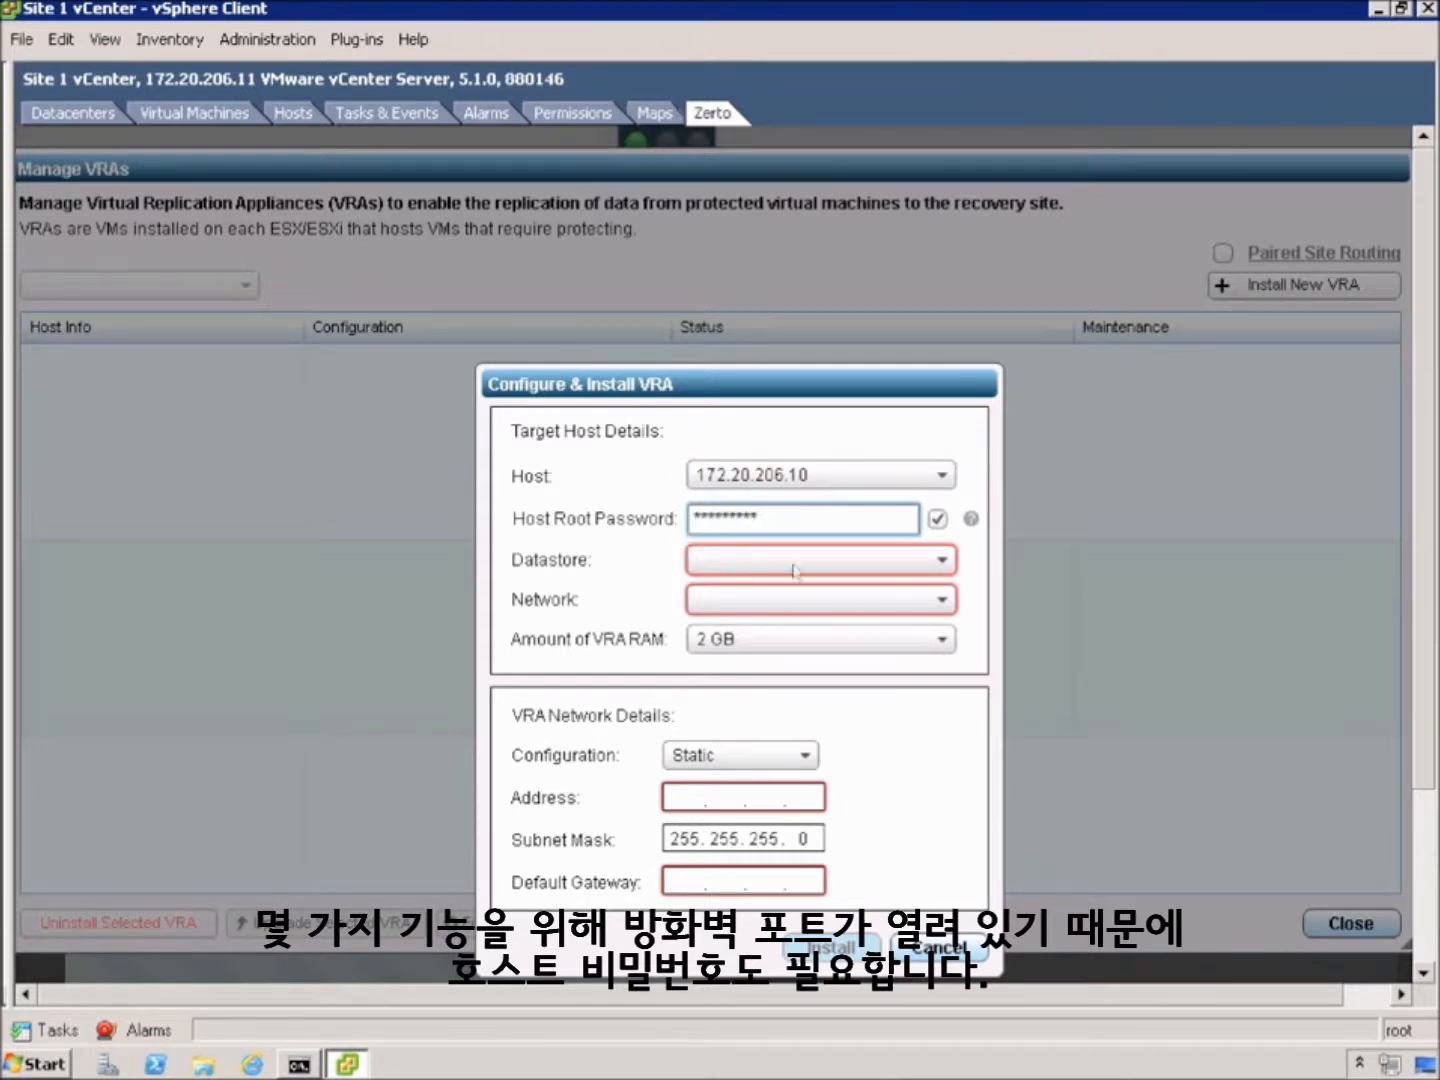
# Use datastore1 and VM Network, static IP 172.20.206.16, gateway 172.20.206.8, and install
pyautogui.click(949, 560)
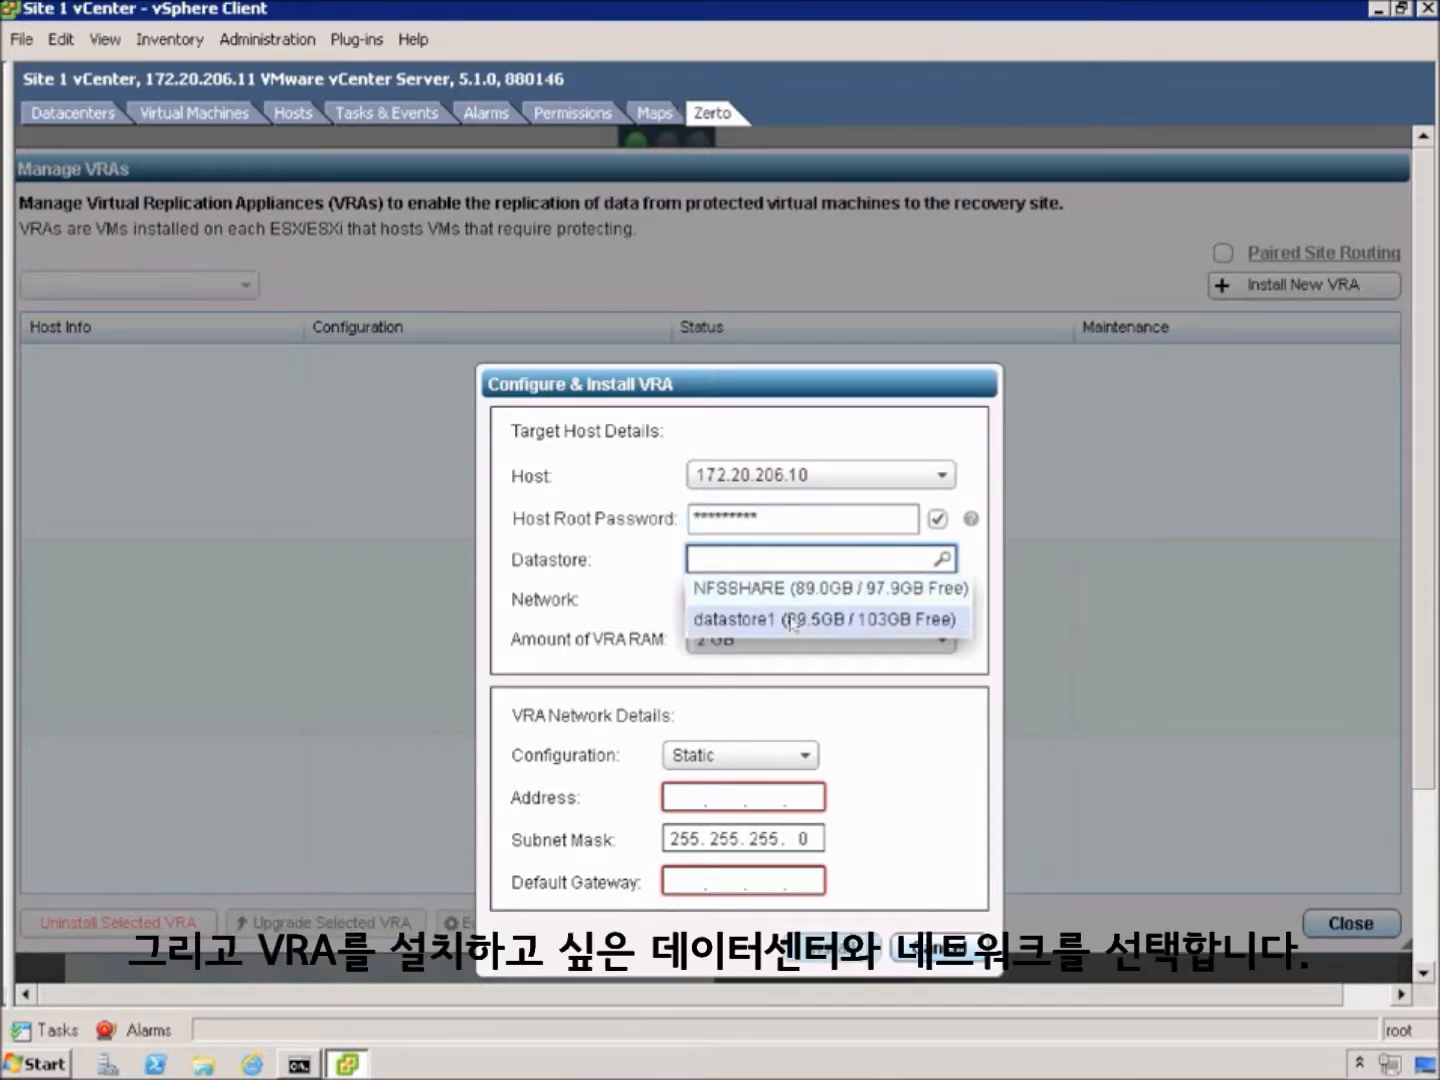
pyautogui.click(793, 619)
pyautogui.click(942, 600)
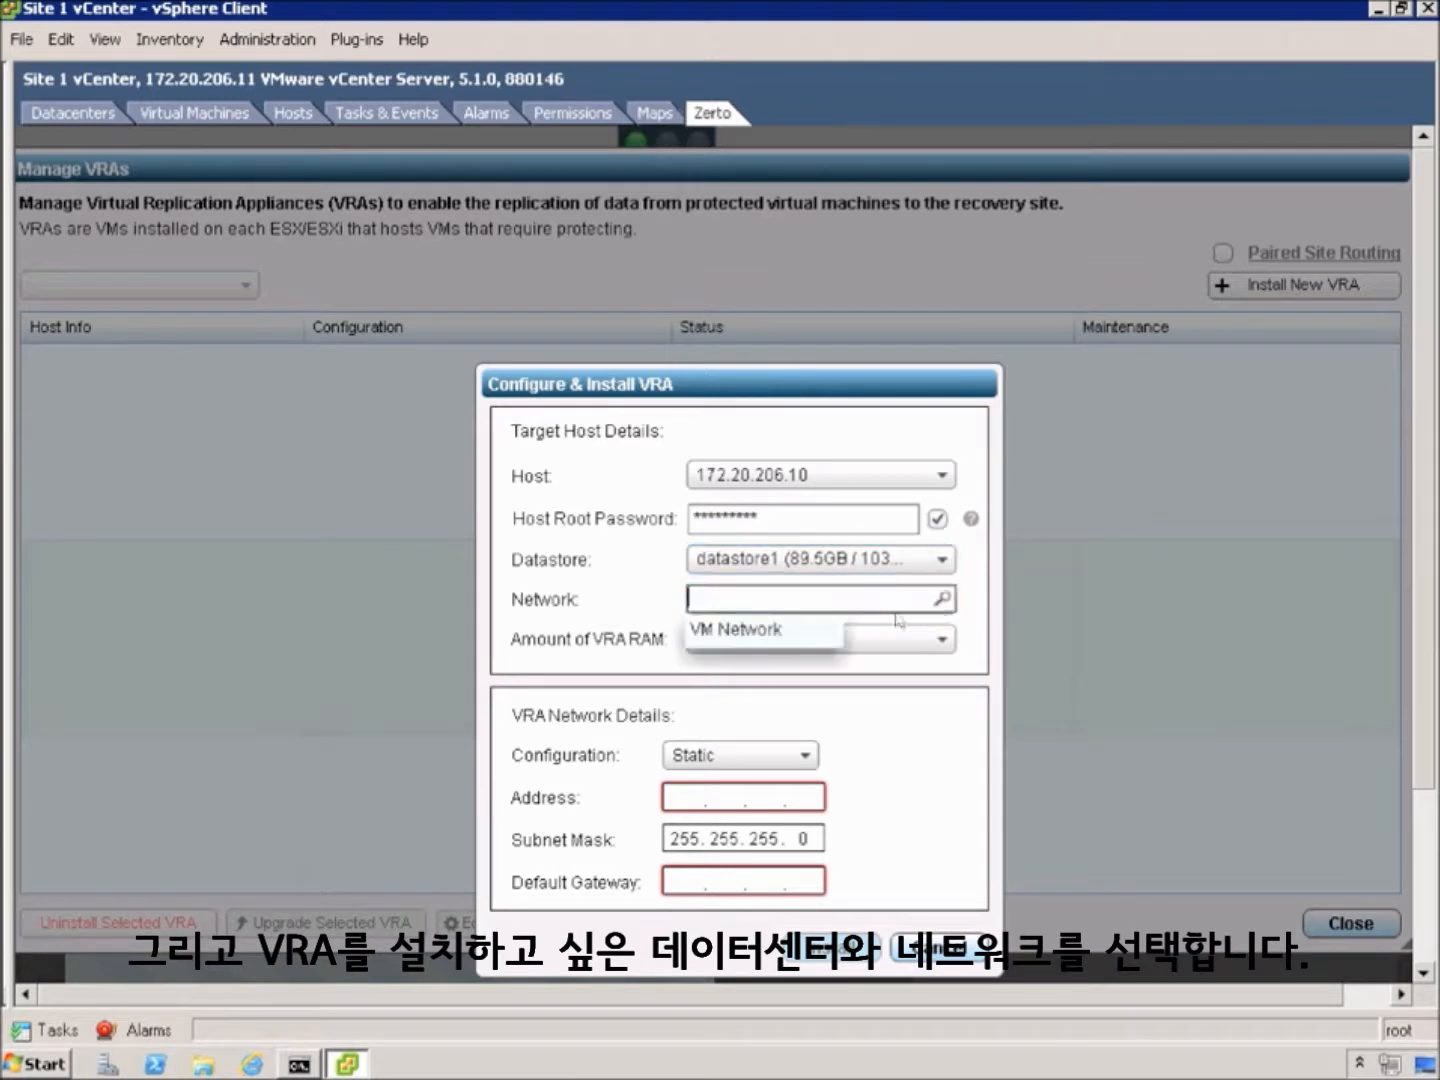
pyautogui.click(814, 630)
pyautogui.click(685, 798)
pyautogui.write('172. 20.206.')
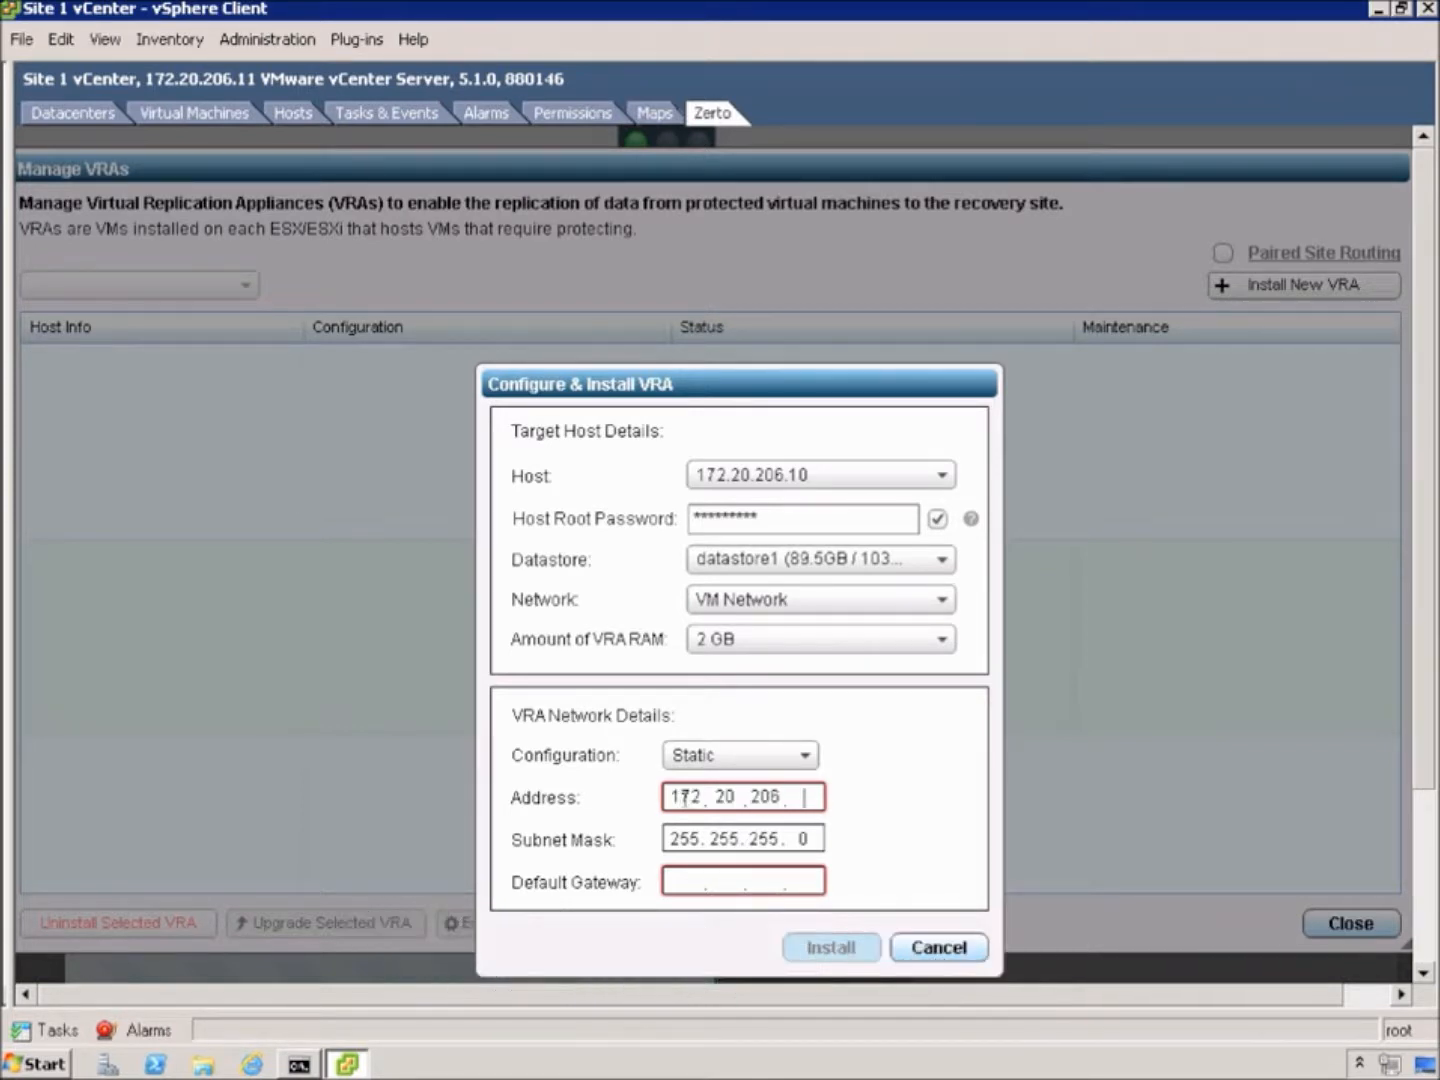
pyautogui.write('1')
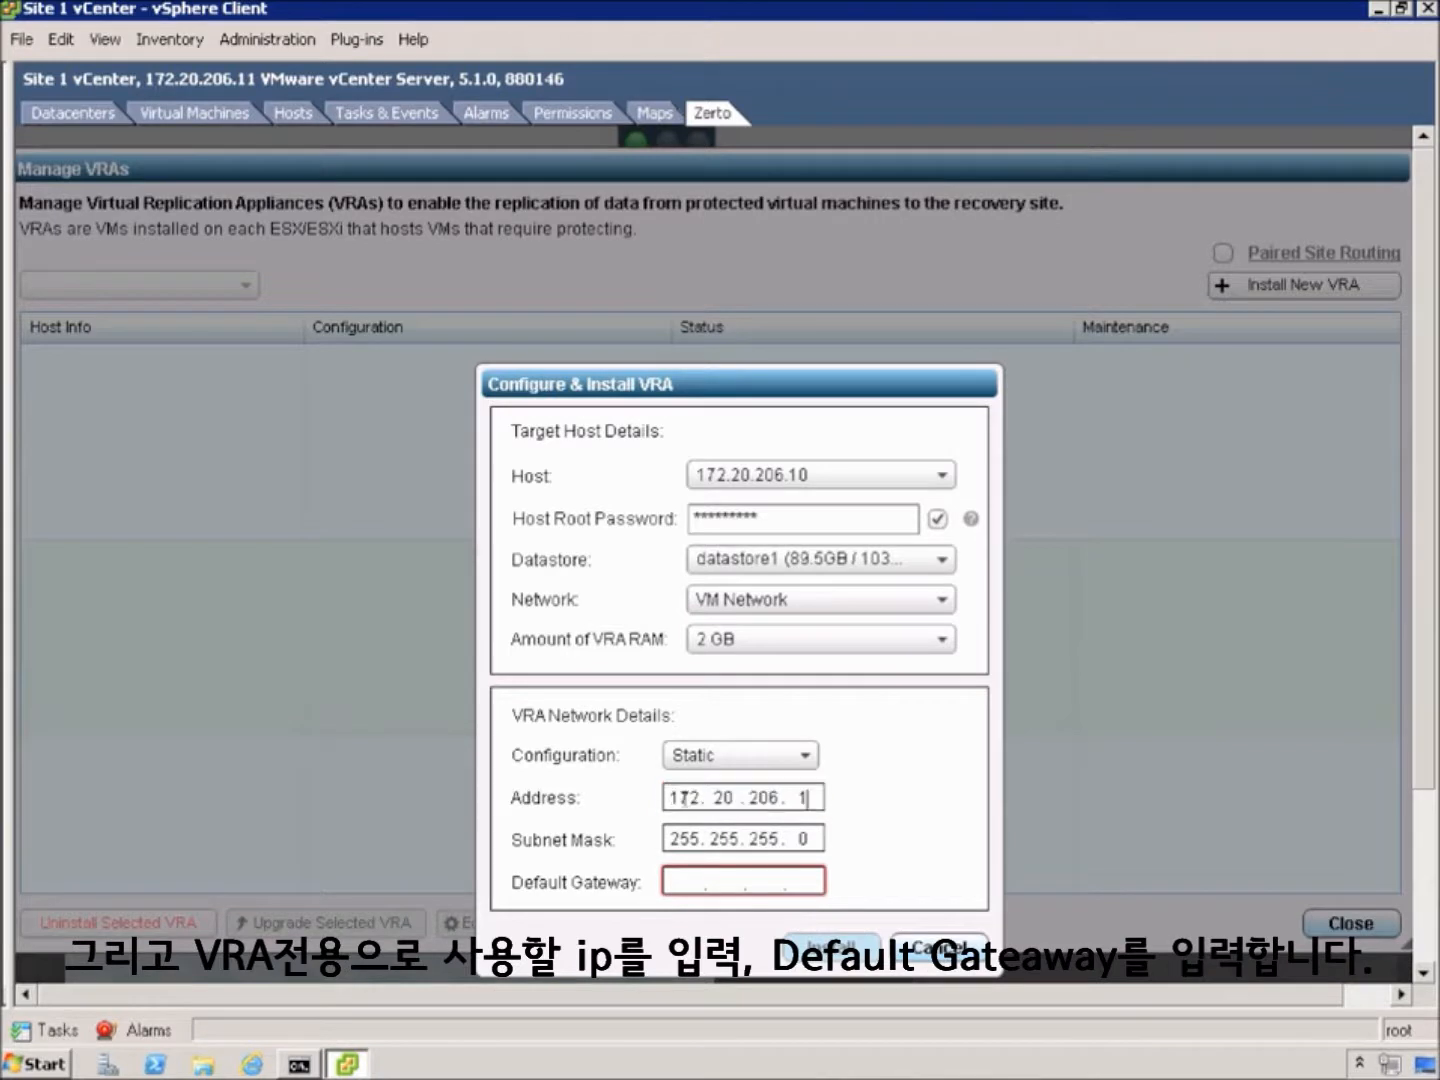
pyautogui.write('6')
pyautogui.write('172. 1 . .')
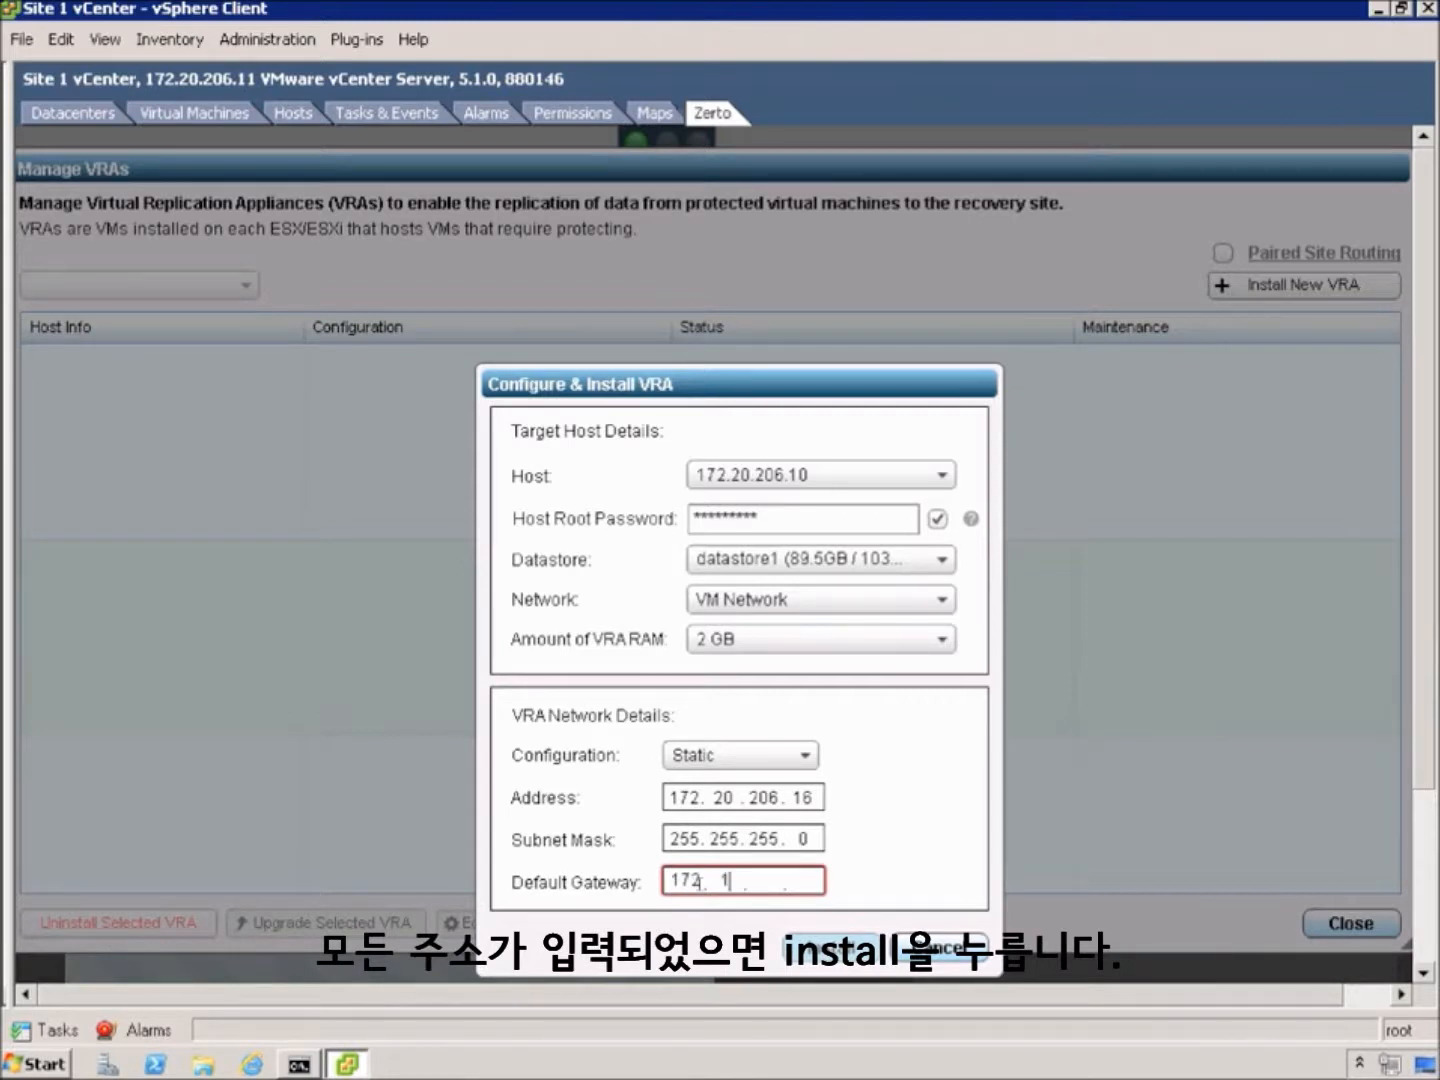
pyautogui.write('20')
pyautogui.write('206')
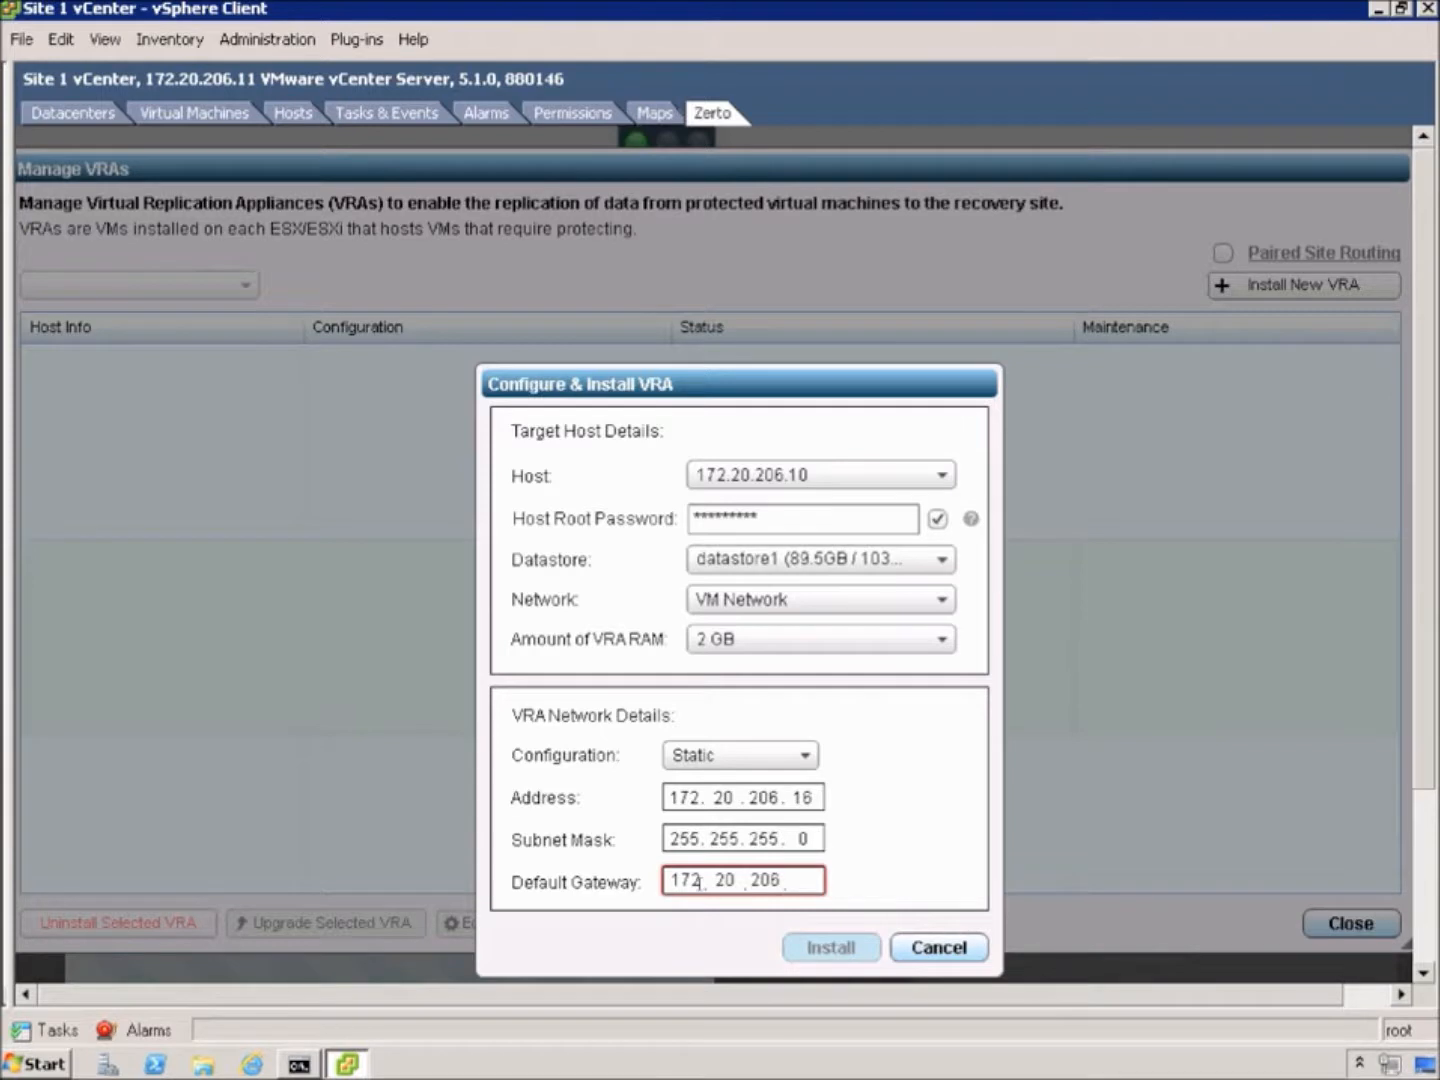
pyautogui.write('8')
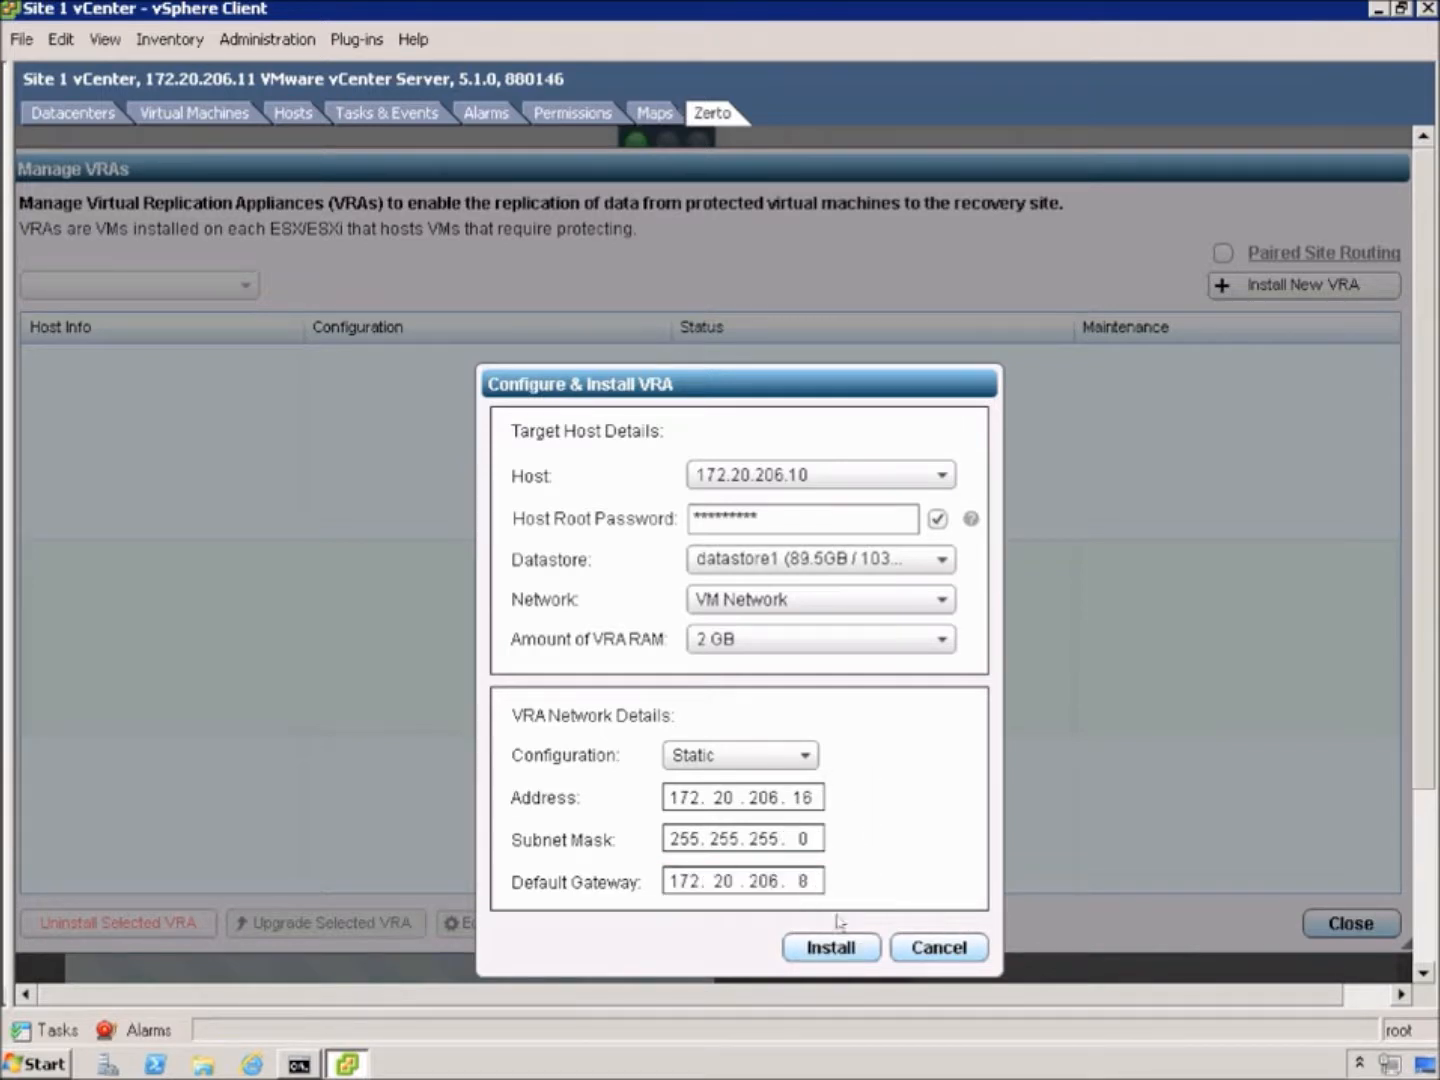
pyautogui.click(835, 947)
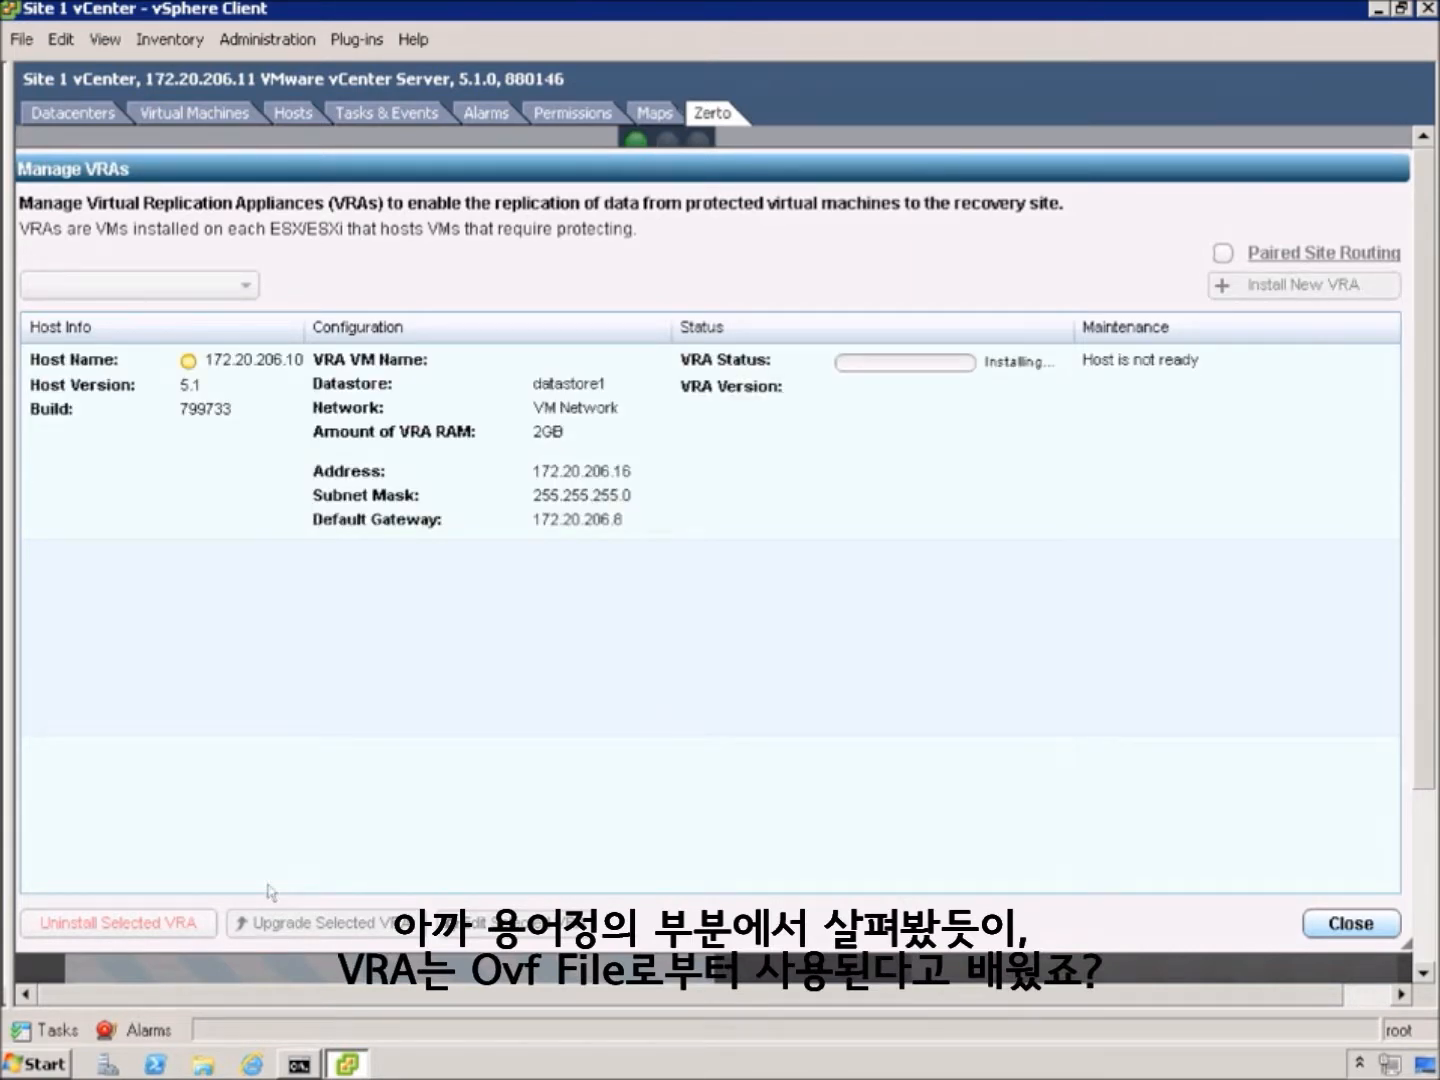
# Watch Recent Tasks until the VRA on 172.20.206.10 finishes installing, then close Manage VRAs
pyautogui.click(45, 1030)
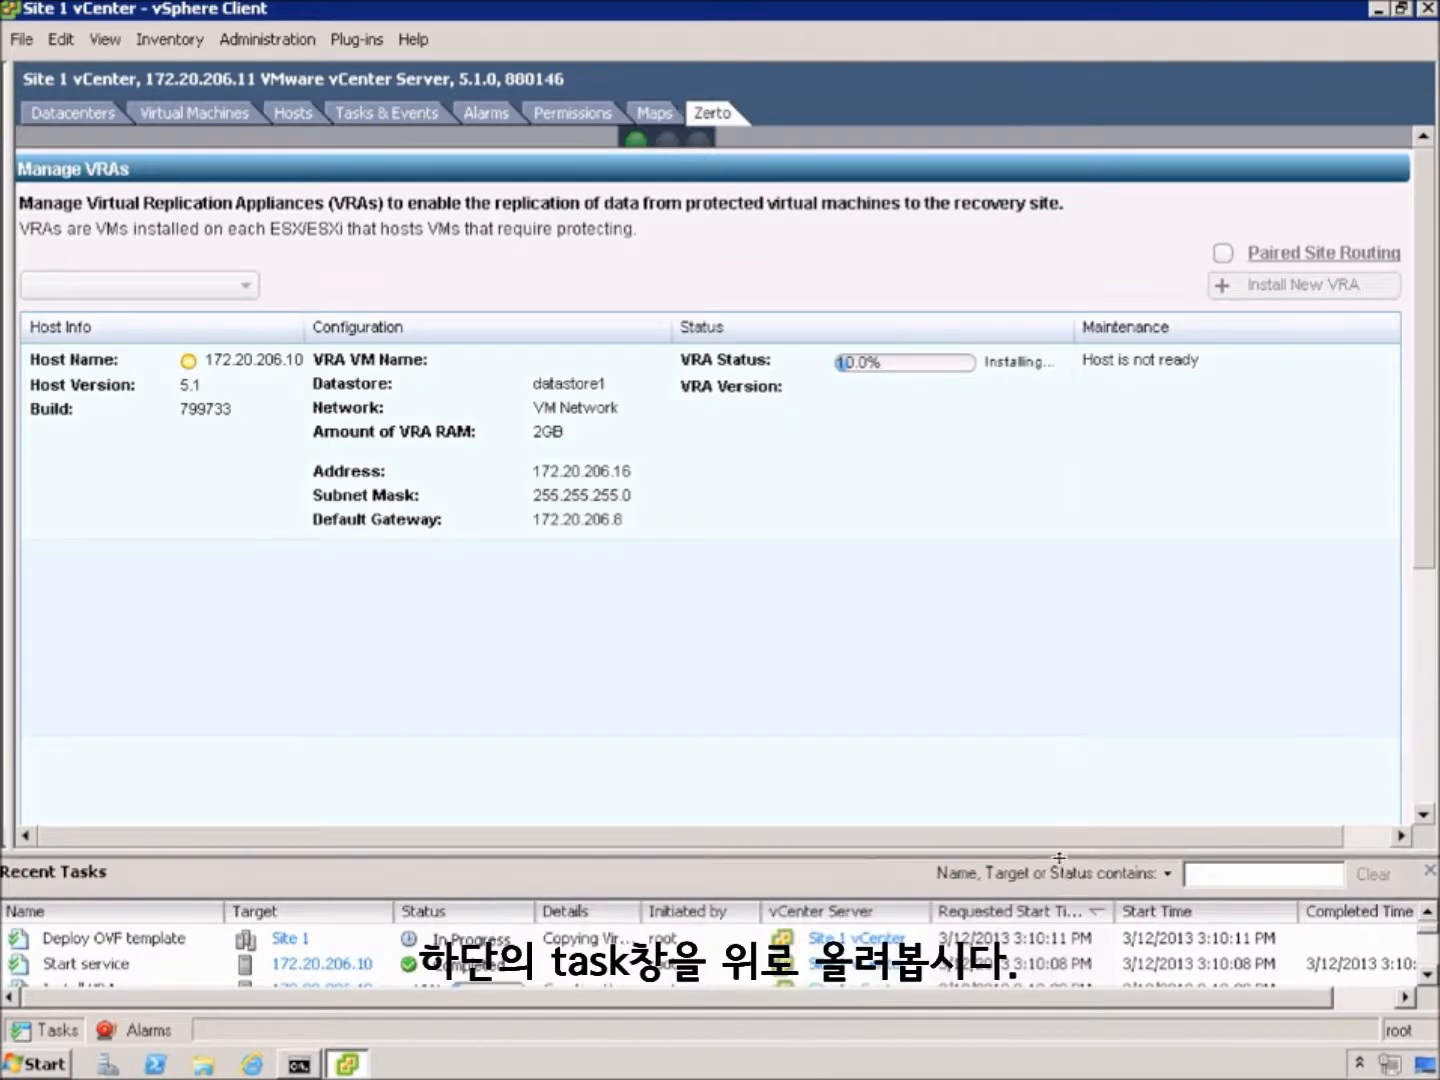
pyautogui.moveTo(420, 883); pyautogui.dragTo(420, 790)
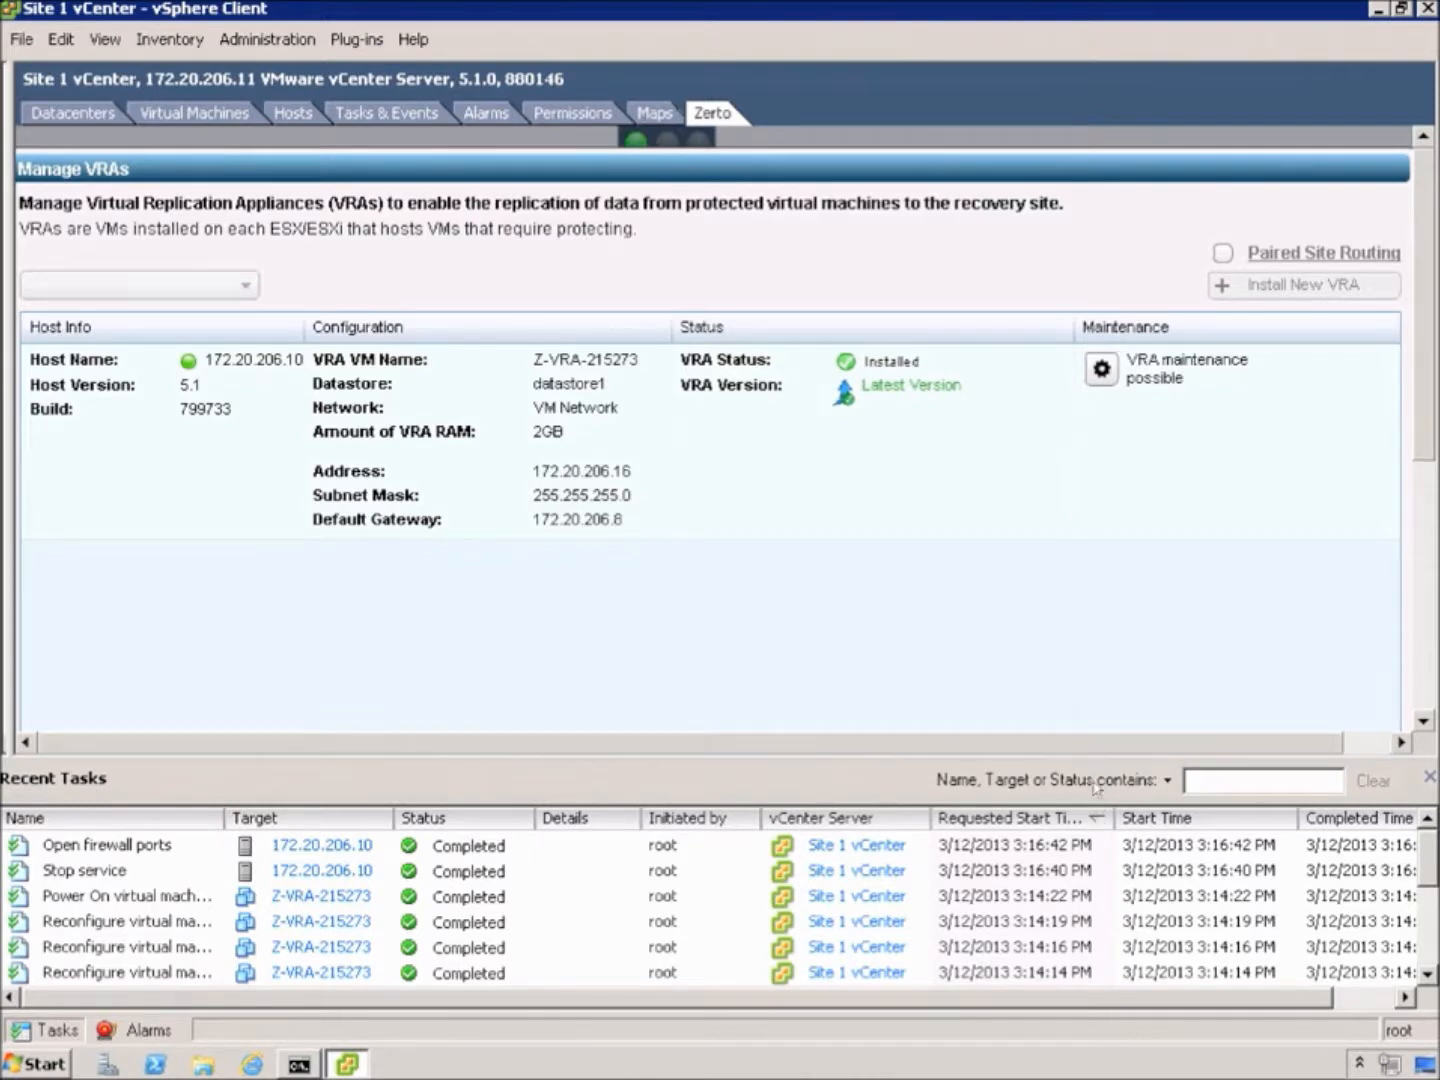
pyautogui.moveTo(1097, 765); pyautogui.dragTo(1093, 882)
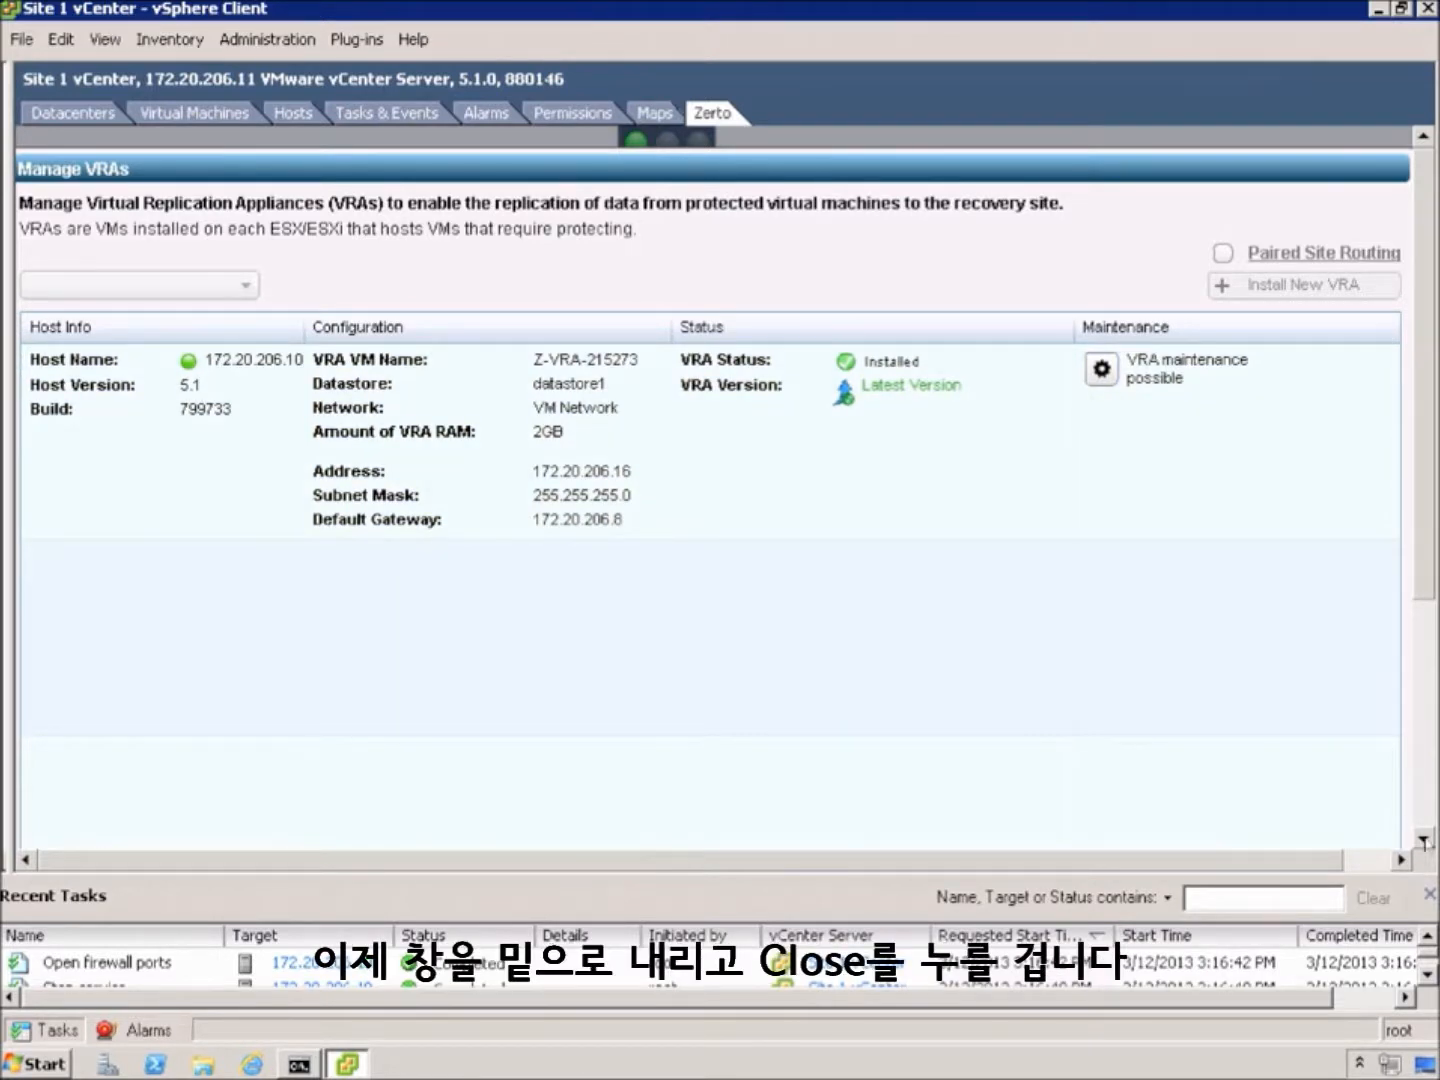
pyautogui.click(1426, 896)
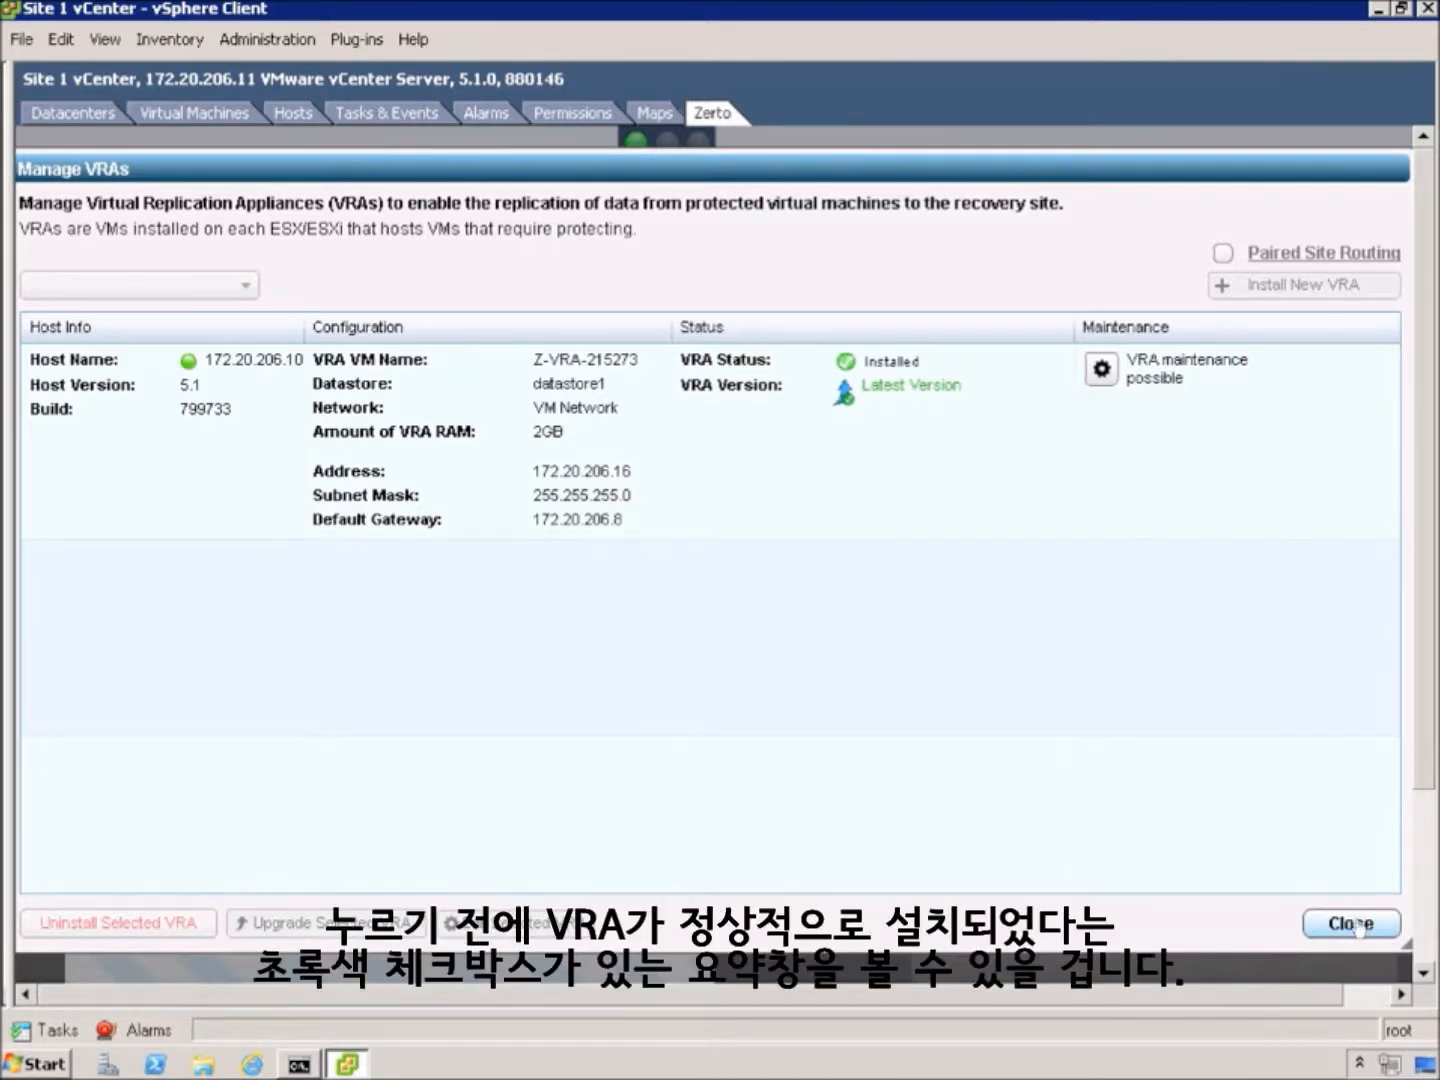
pyautogui.click(743, 381)
pyautogui.click(1363, 941)
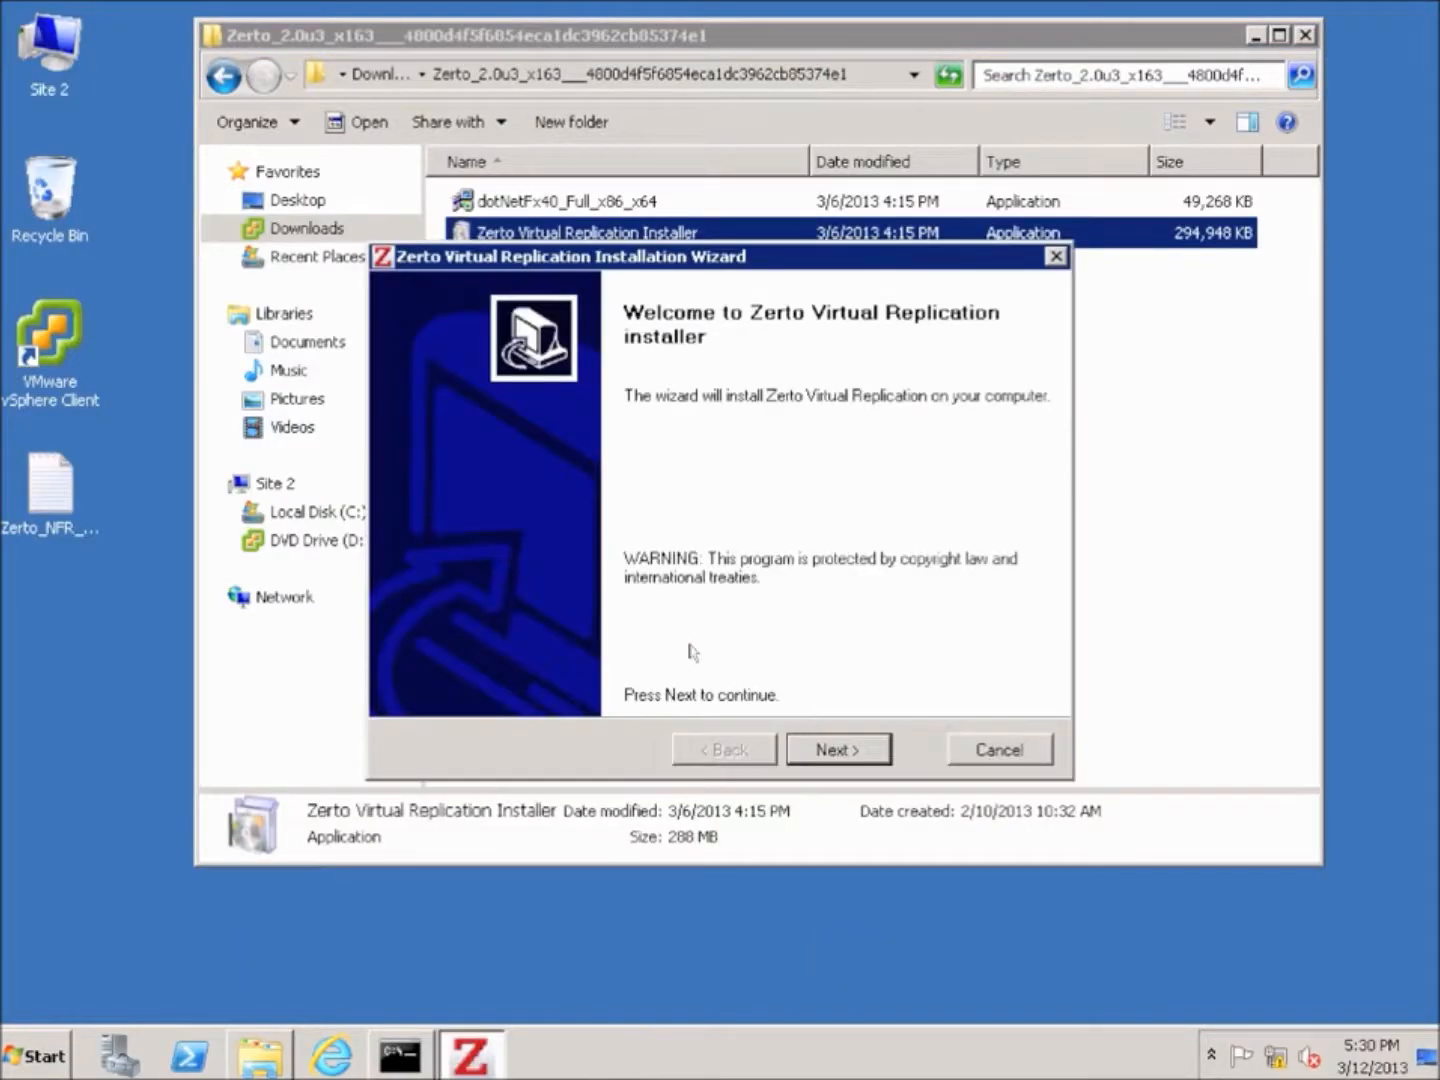
# Start the Site 2 installer with default manager settings and site name 'Site 2'
pyautogui.click(840, 752)
pyautogui.click(845, 752)
pyautogui.write('Site 2')
pyautogui.press('Tab')
pyautogui.write('Site 2')
# Connect to vCenter 192.168.4.4 as root with its password, pass prerequisites, and install
pyautogui.click(840, 749)
pyautogui.write('192.168.4.')
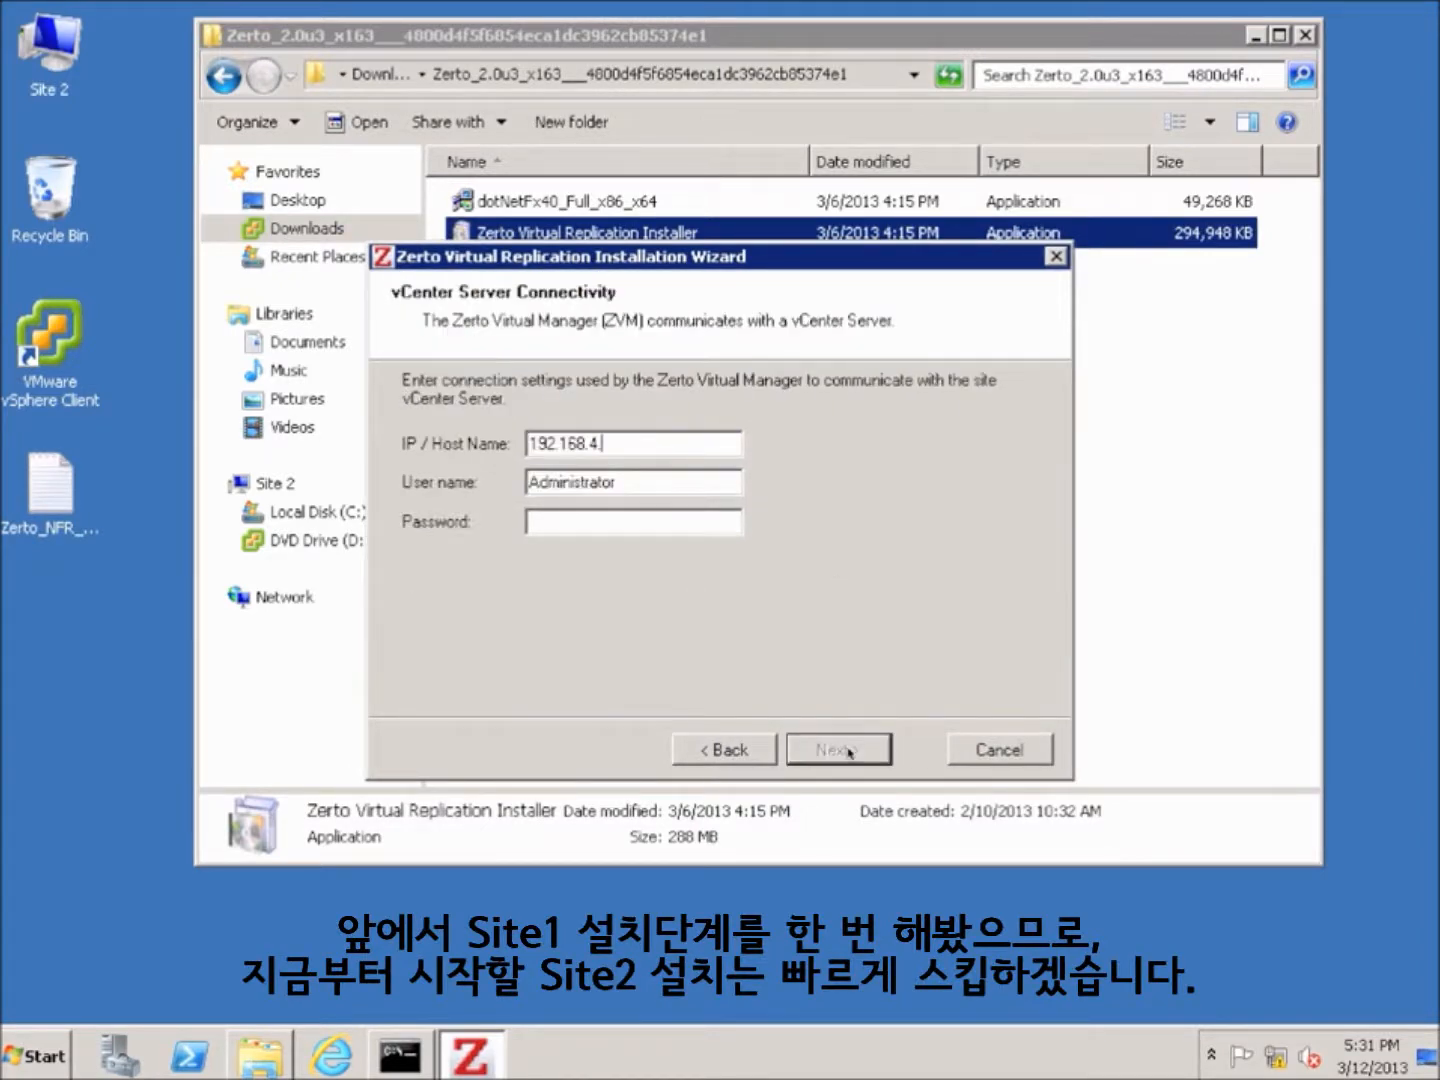
pyautogui.write('4')
pyautogui.press('Tab')
pyautogui.write('root')
pyautogui.press('Tab')
pyautogui.write('vmware')
pyautogui.click(845, 751)
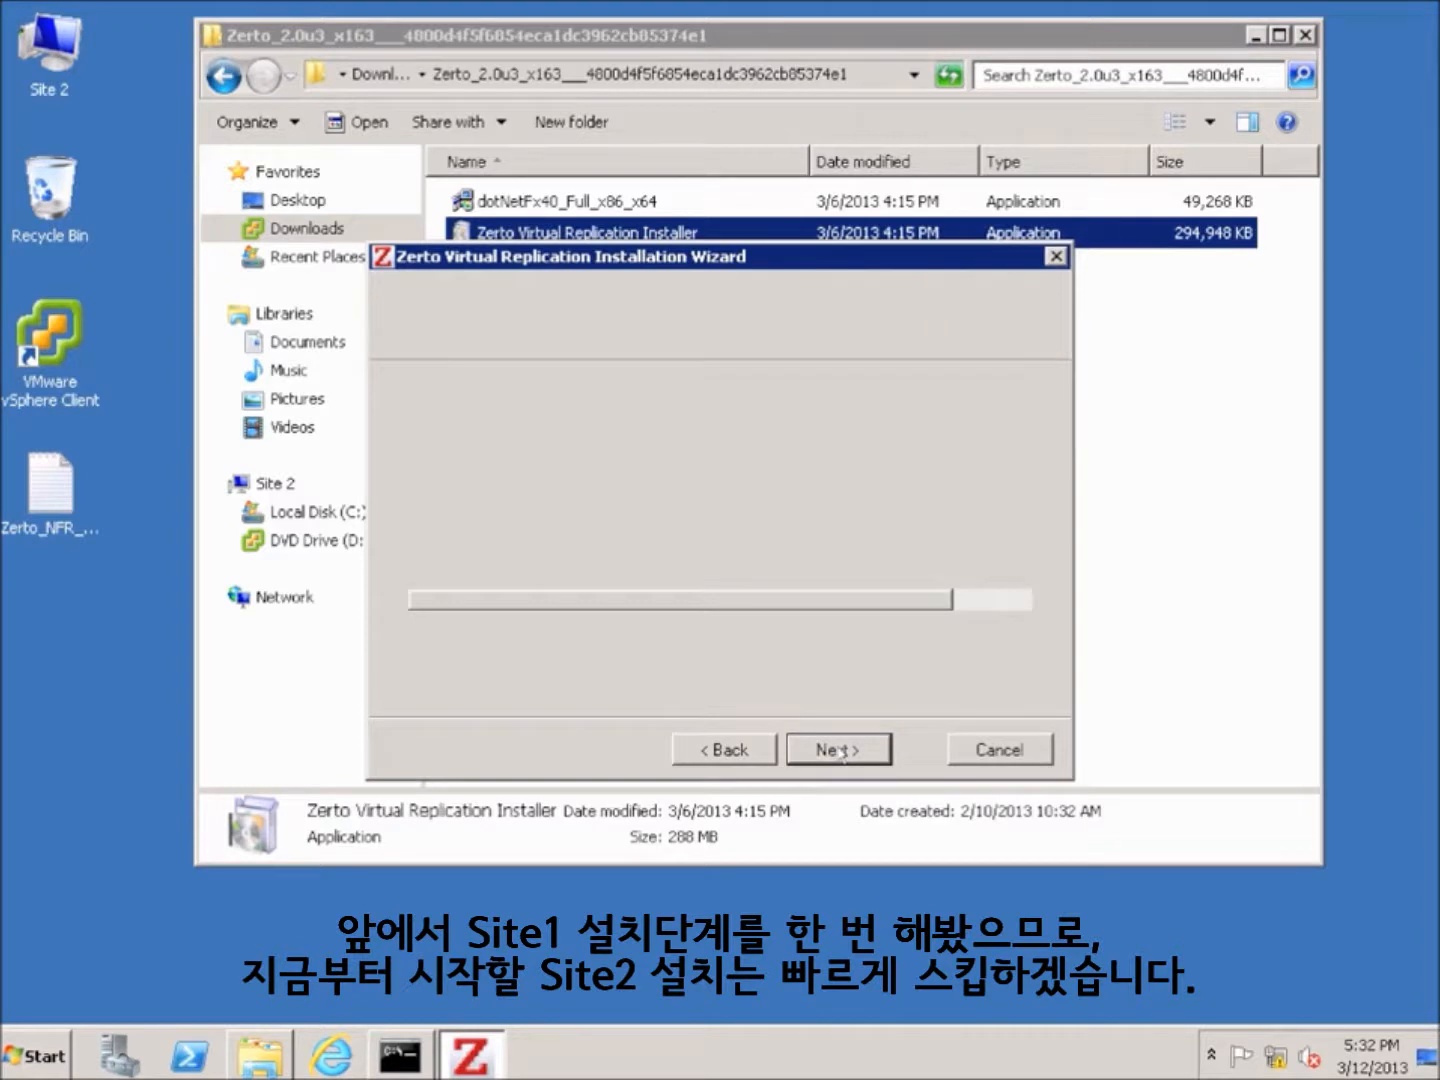
pyautogui.click(840, 751)
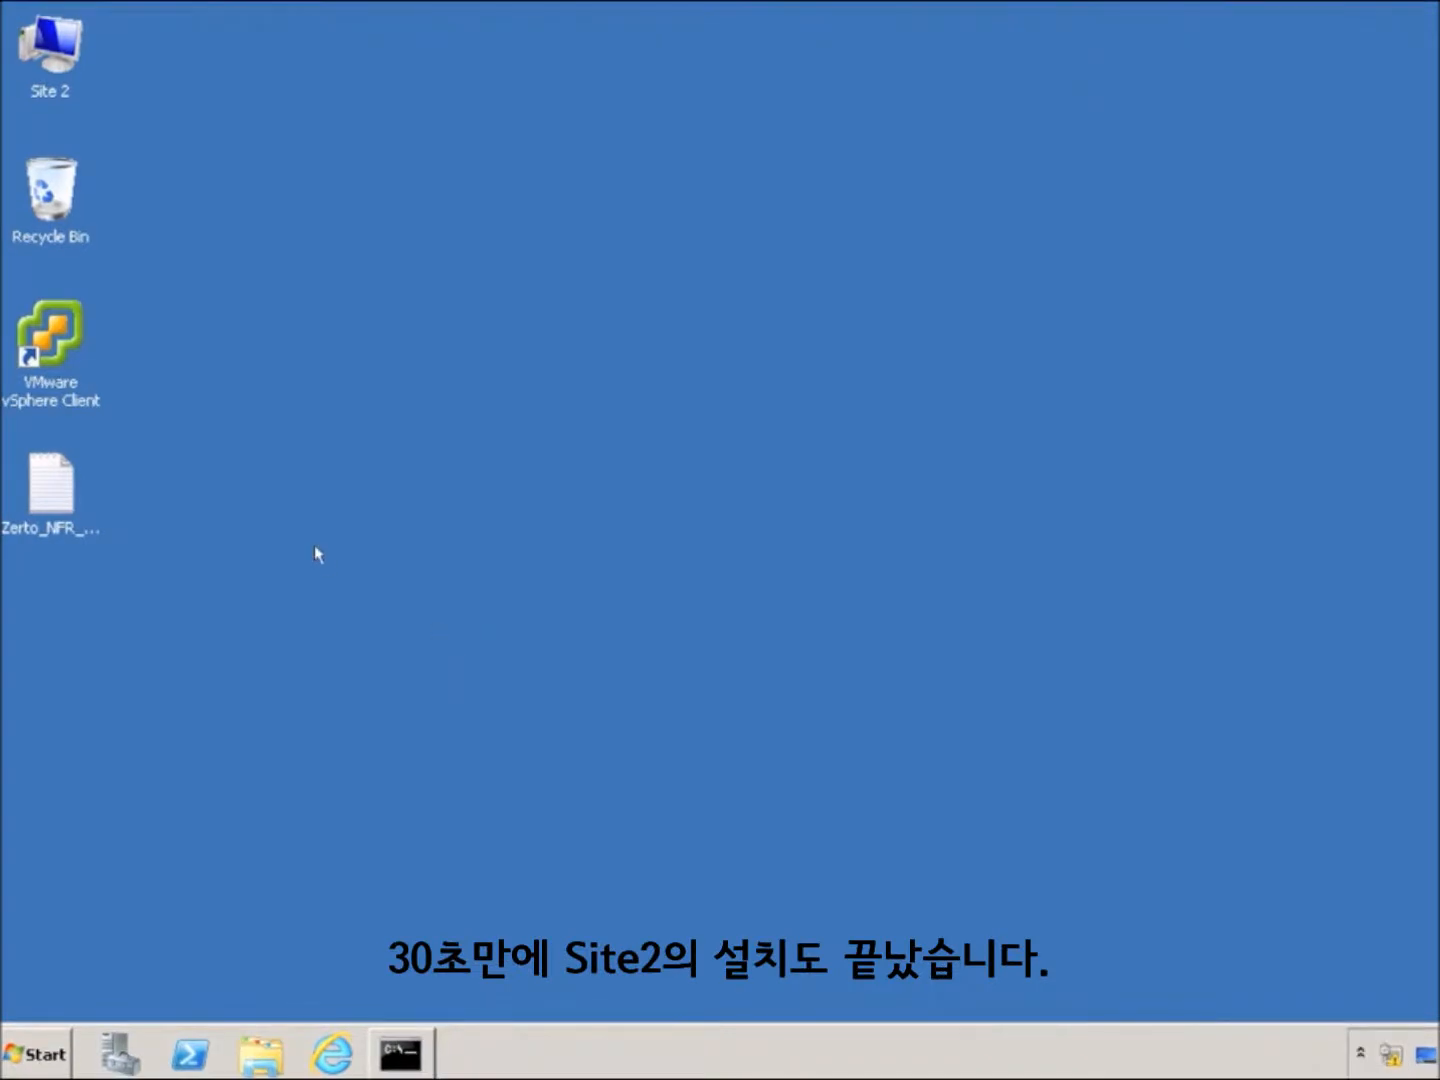
# Launch vSphere Client and log in to the Site 2 vCenter lab2vc1 as root
pyautogui.doubleClick(33, 356)
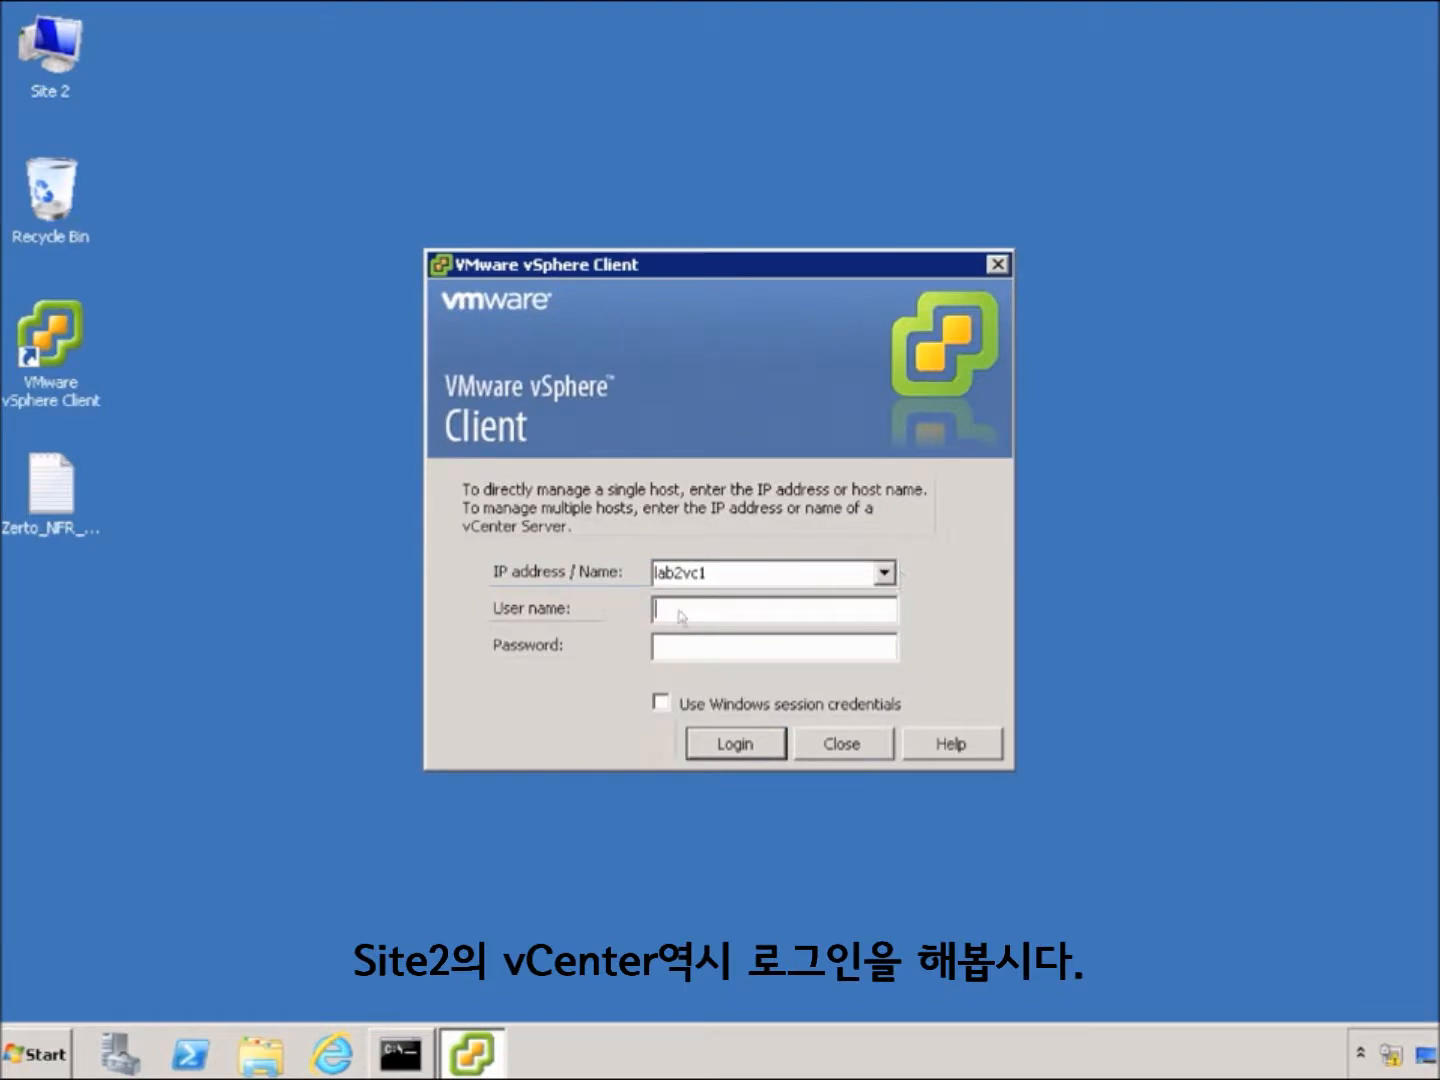
pyautogui.write('root')
pyautogui.press('Tab')
pyautogui.write('******')
pyautogui.press('Return')
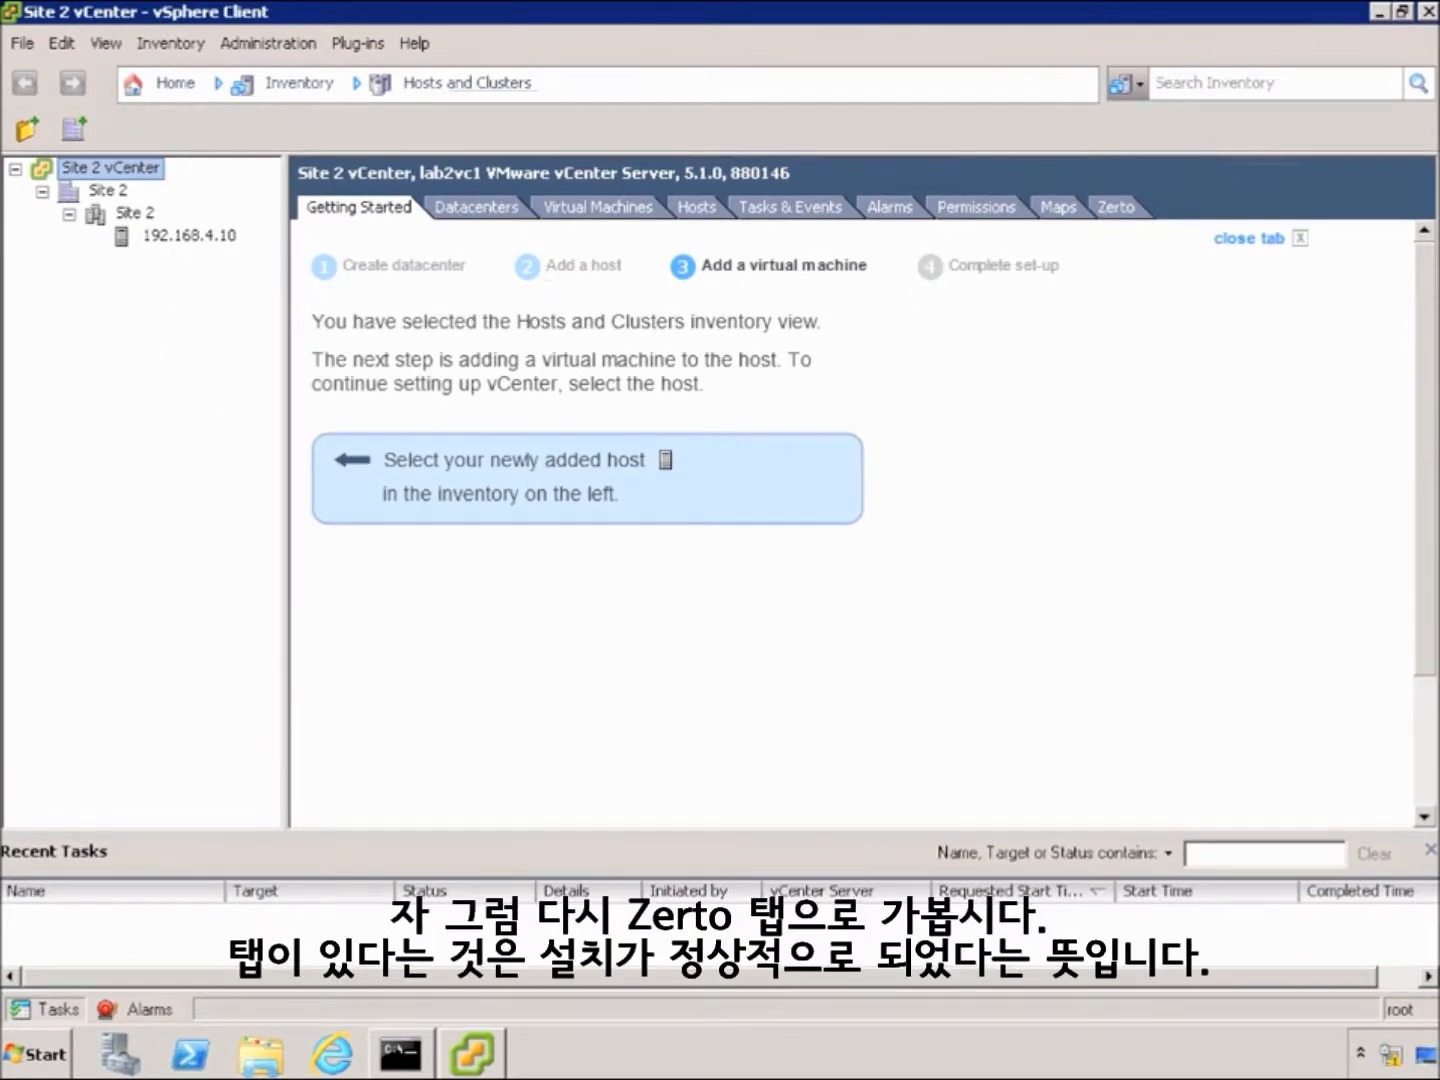
# In the Site 2 Zerto tab, choose licensing by pairing and pair with 172.20.206.12
pyautogui.click(1117, 206)
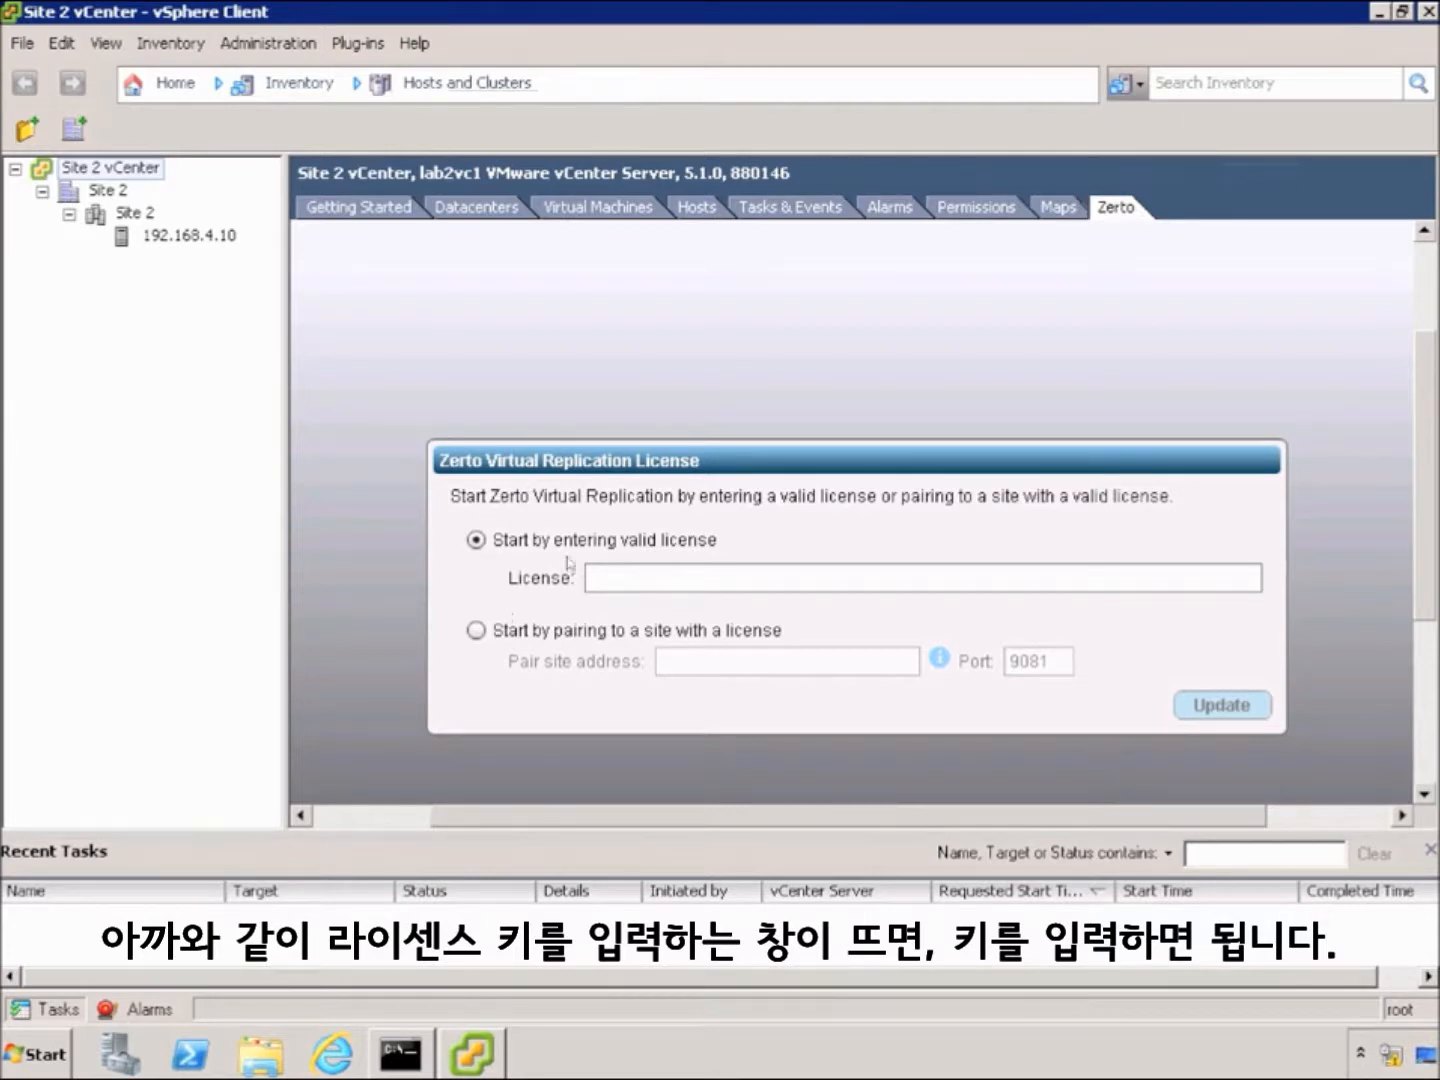
pyautogui.click(478, 631)
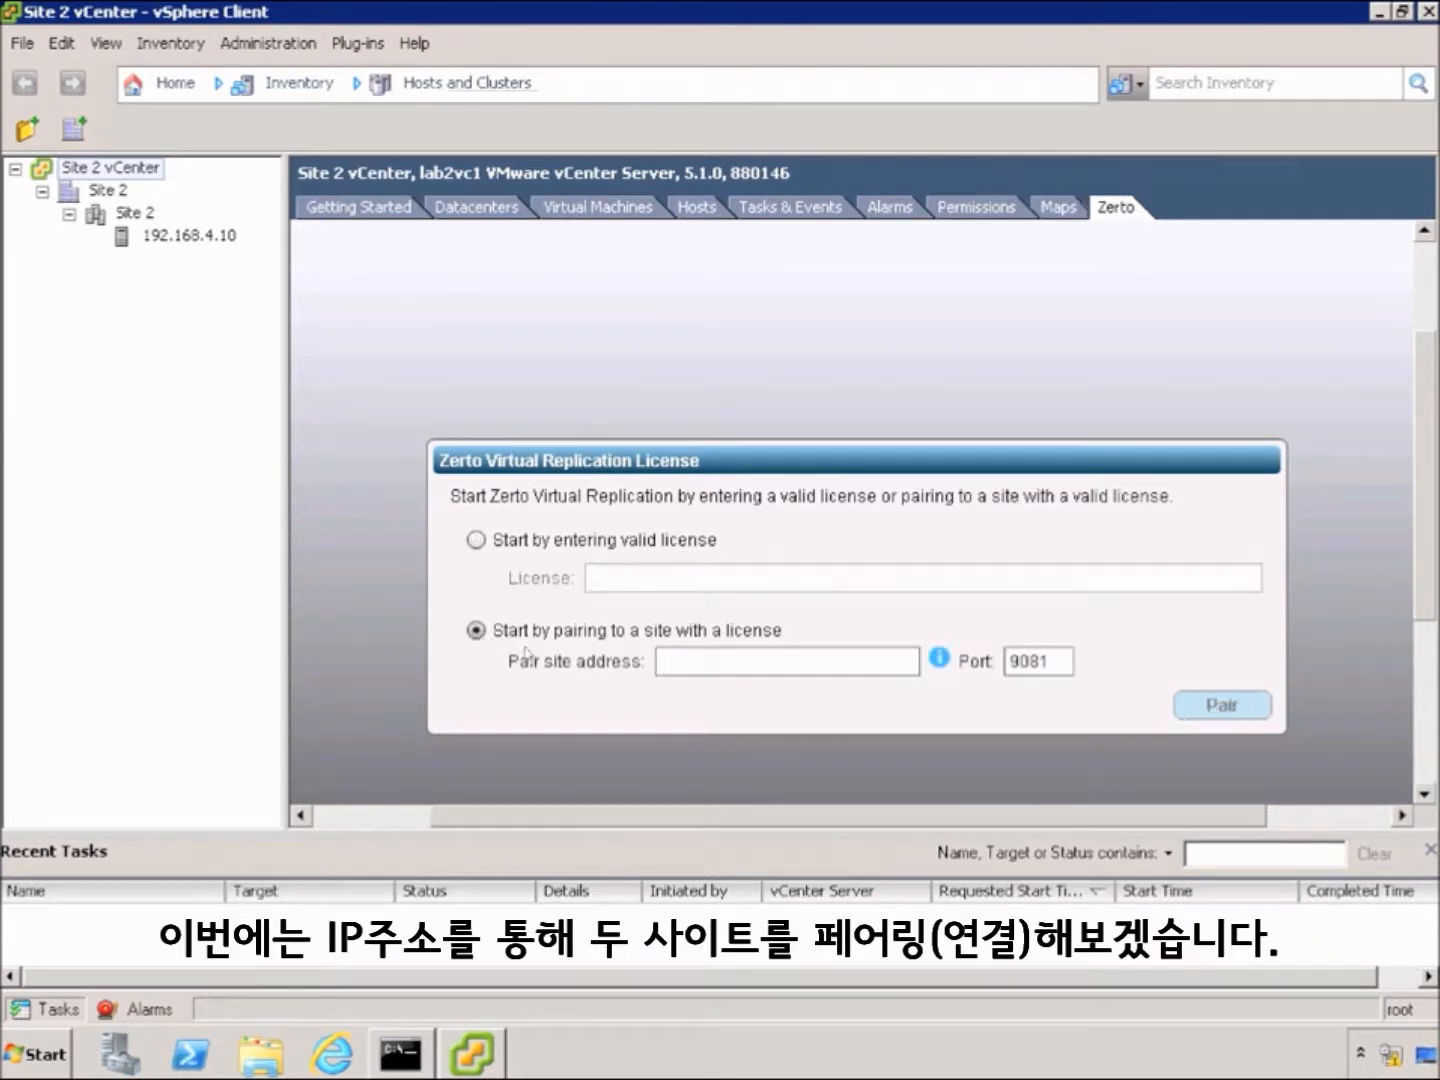
pyautogui.click(686, 662)
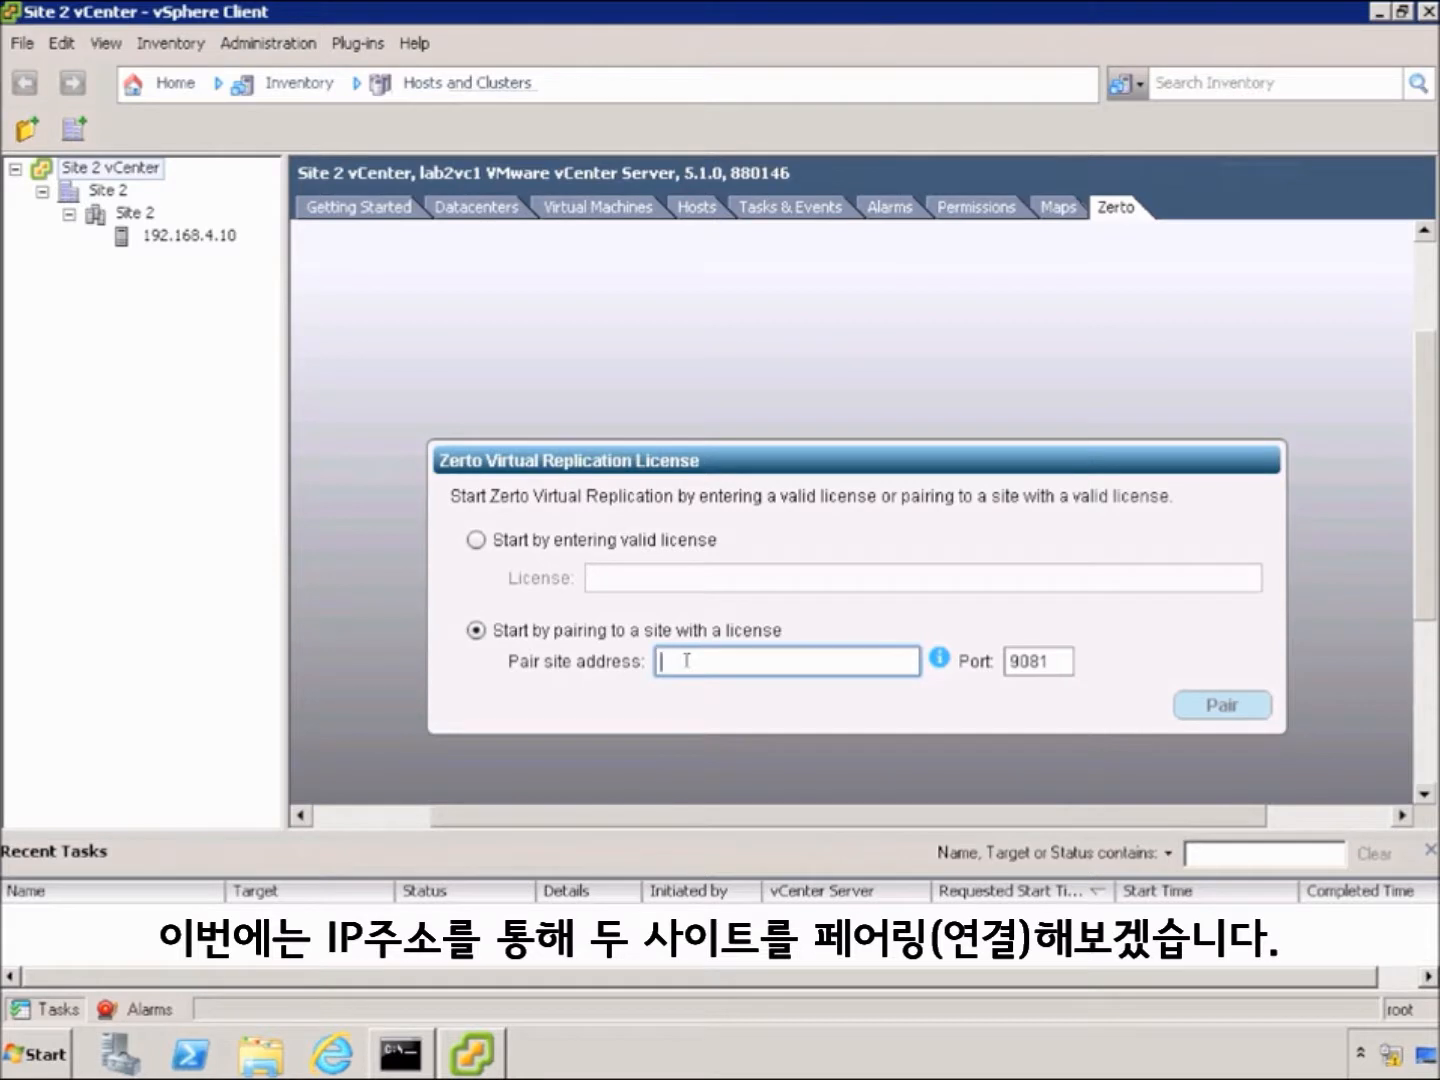
pyautogui.write('172.20.20')
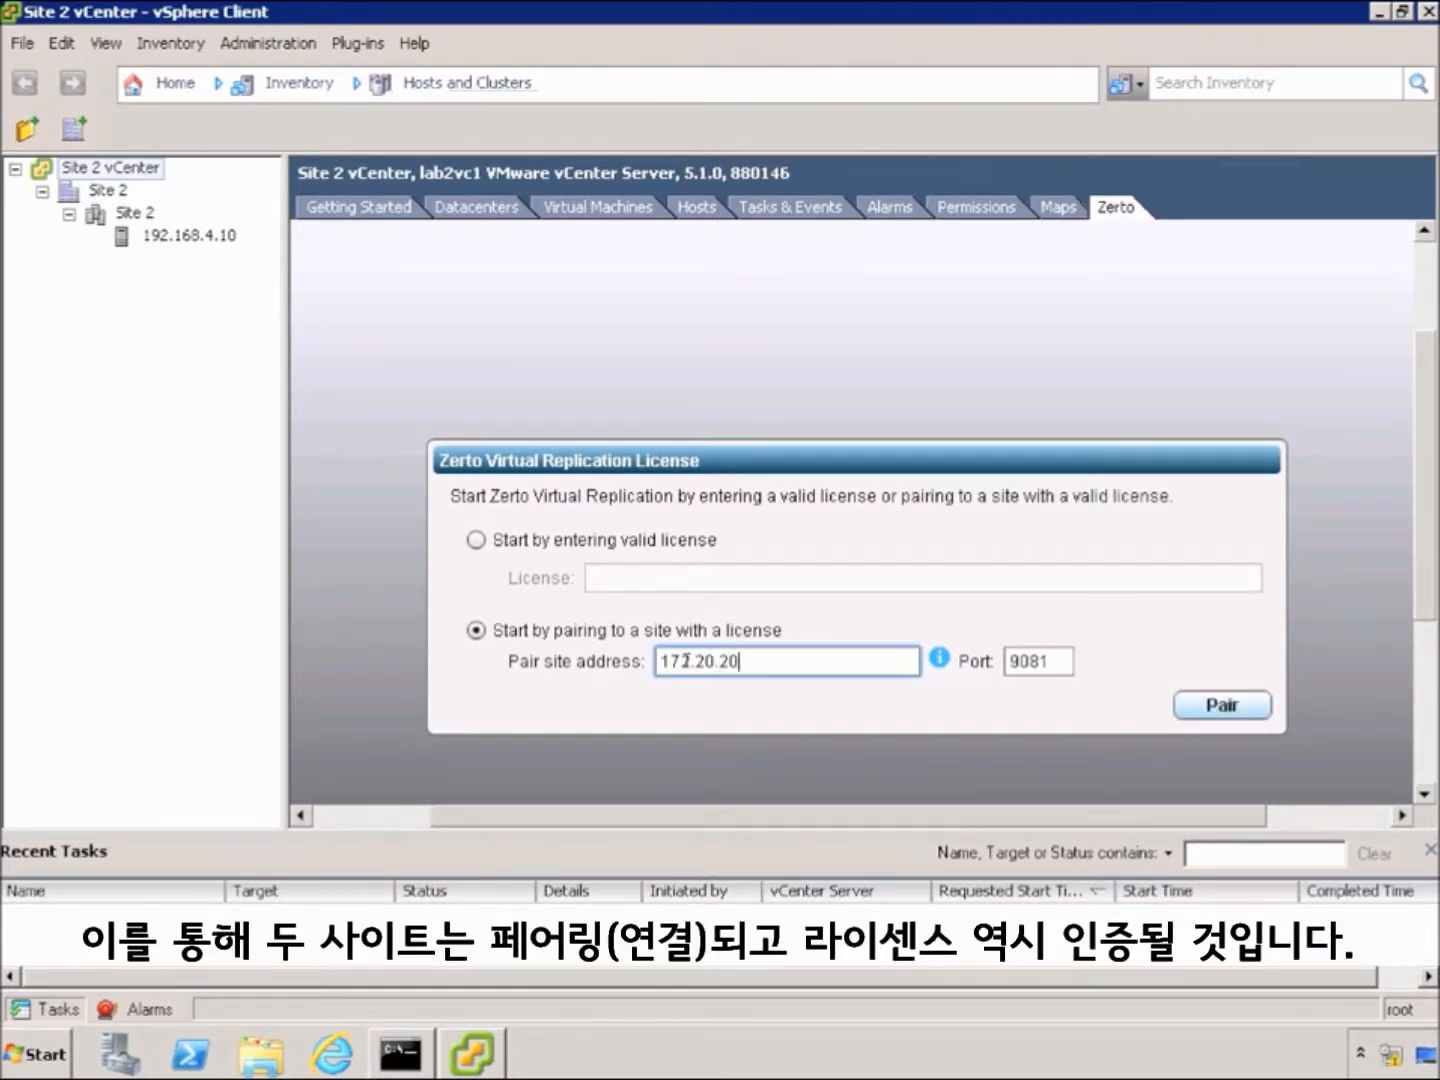
pyautogui.write('6.')
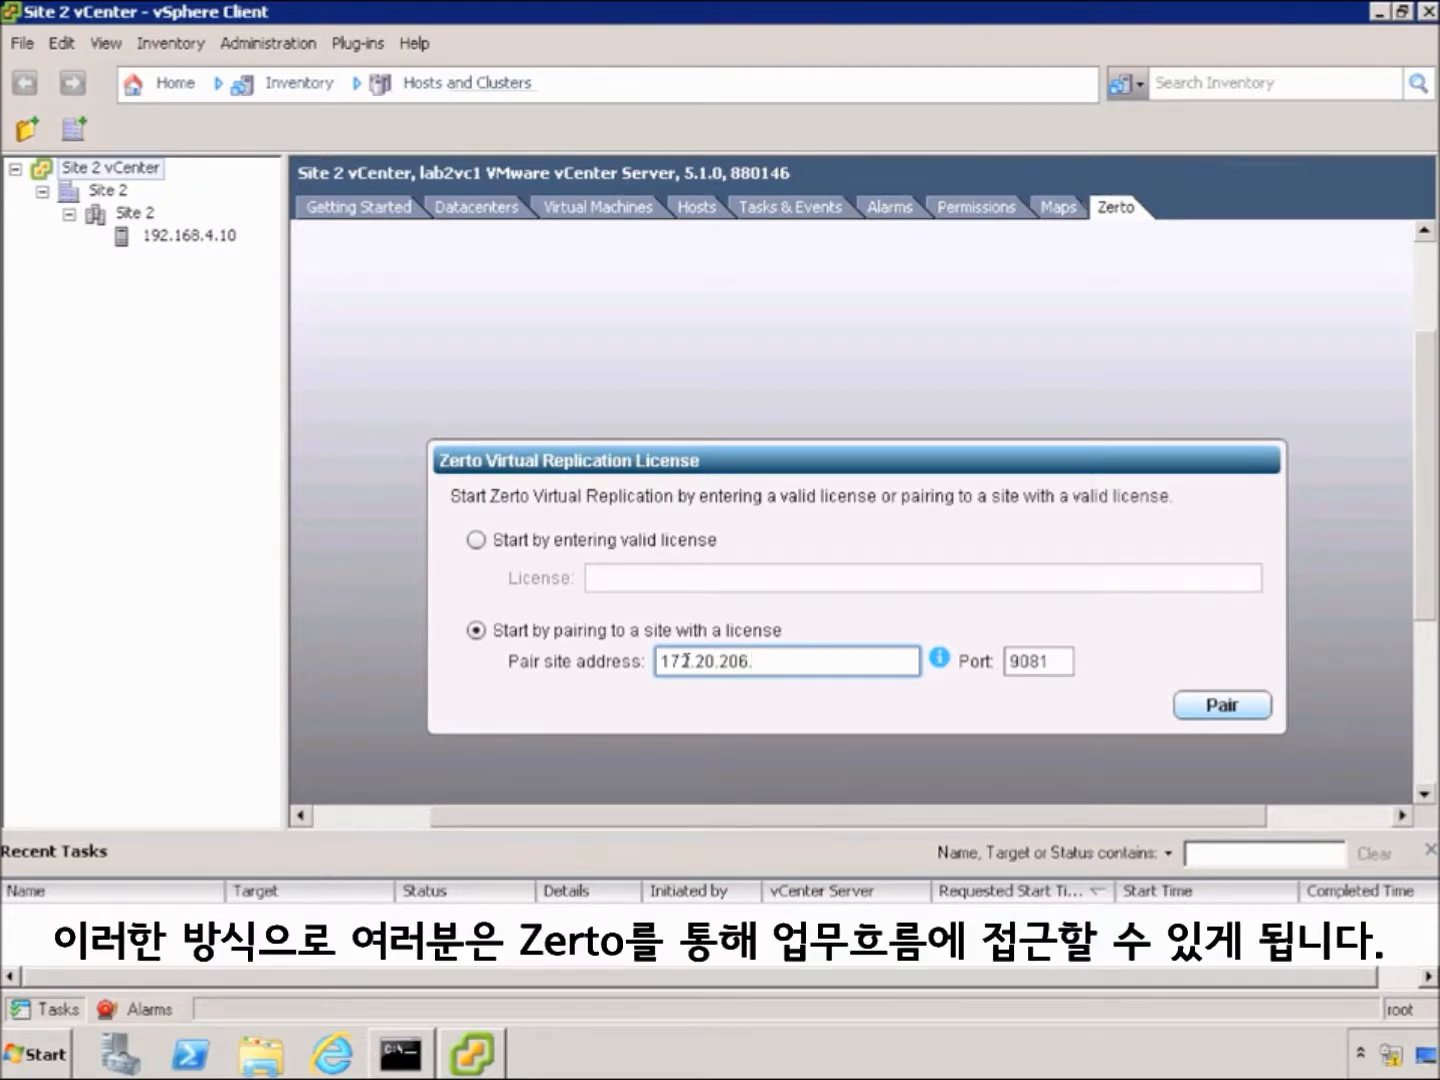
pyautogui.write('12')
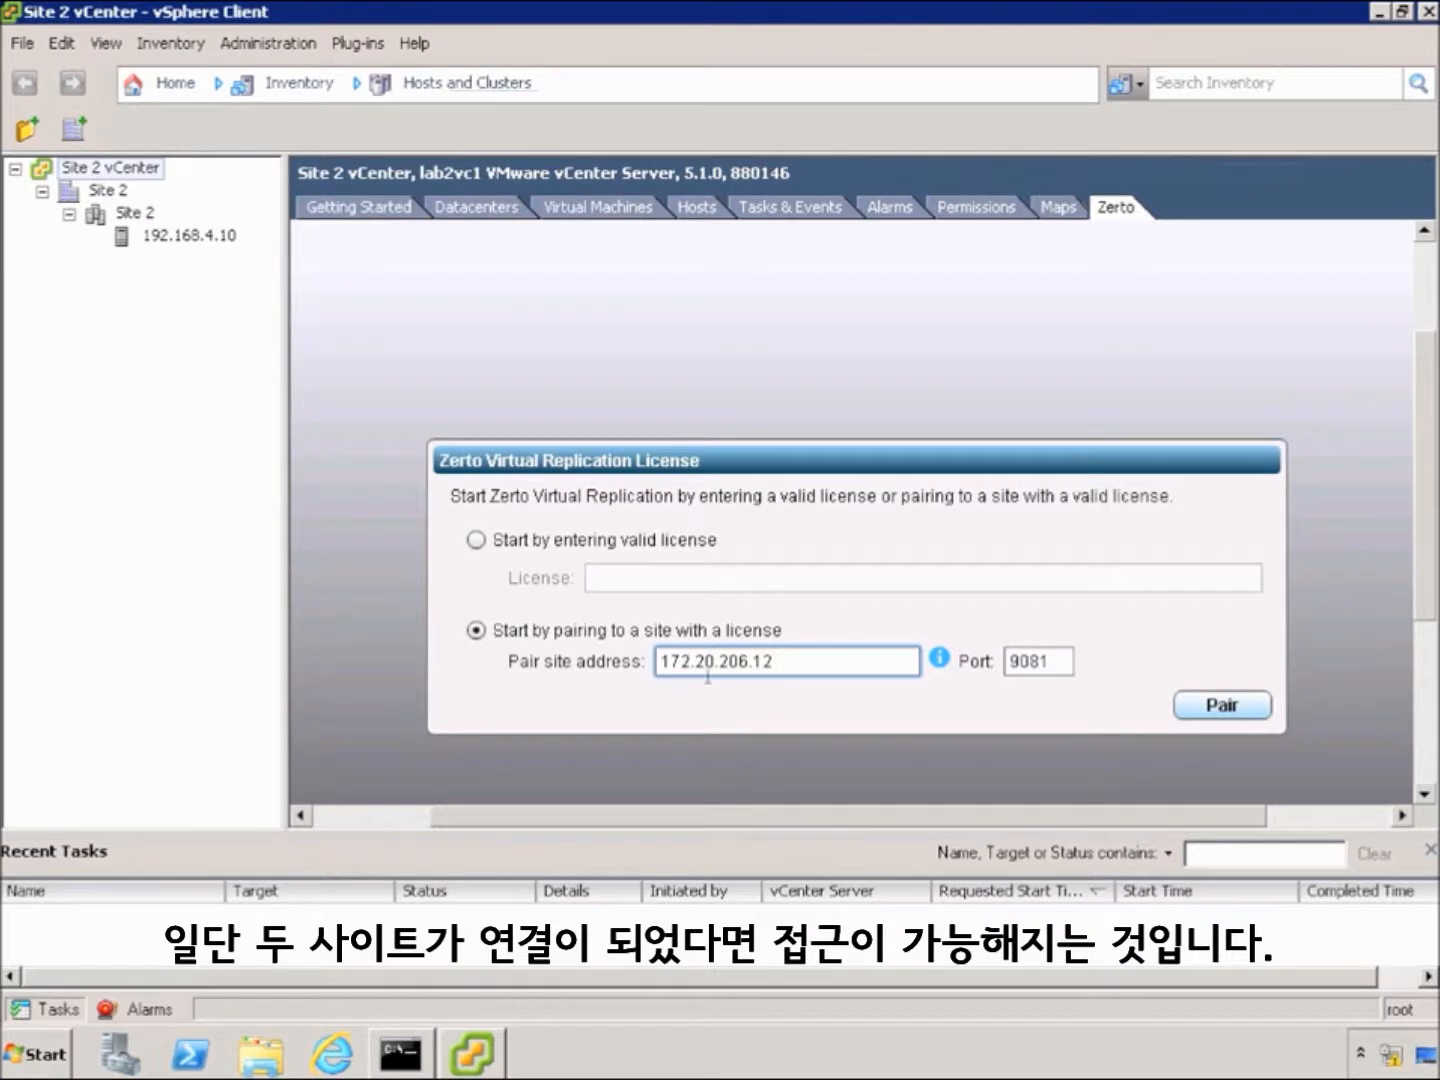
pyautogui.click(1220, 706)
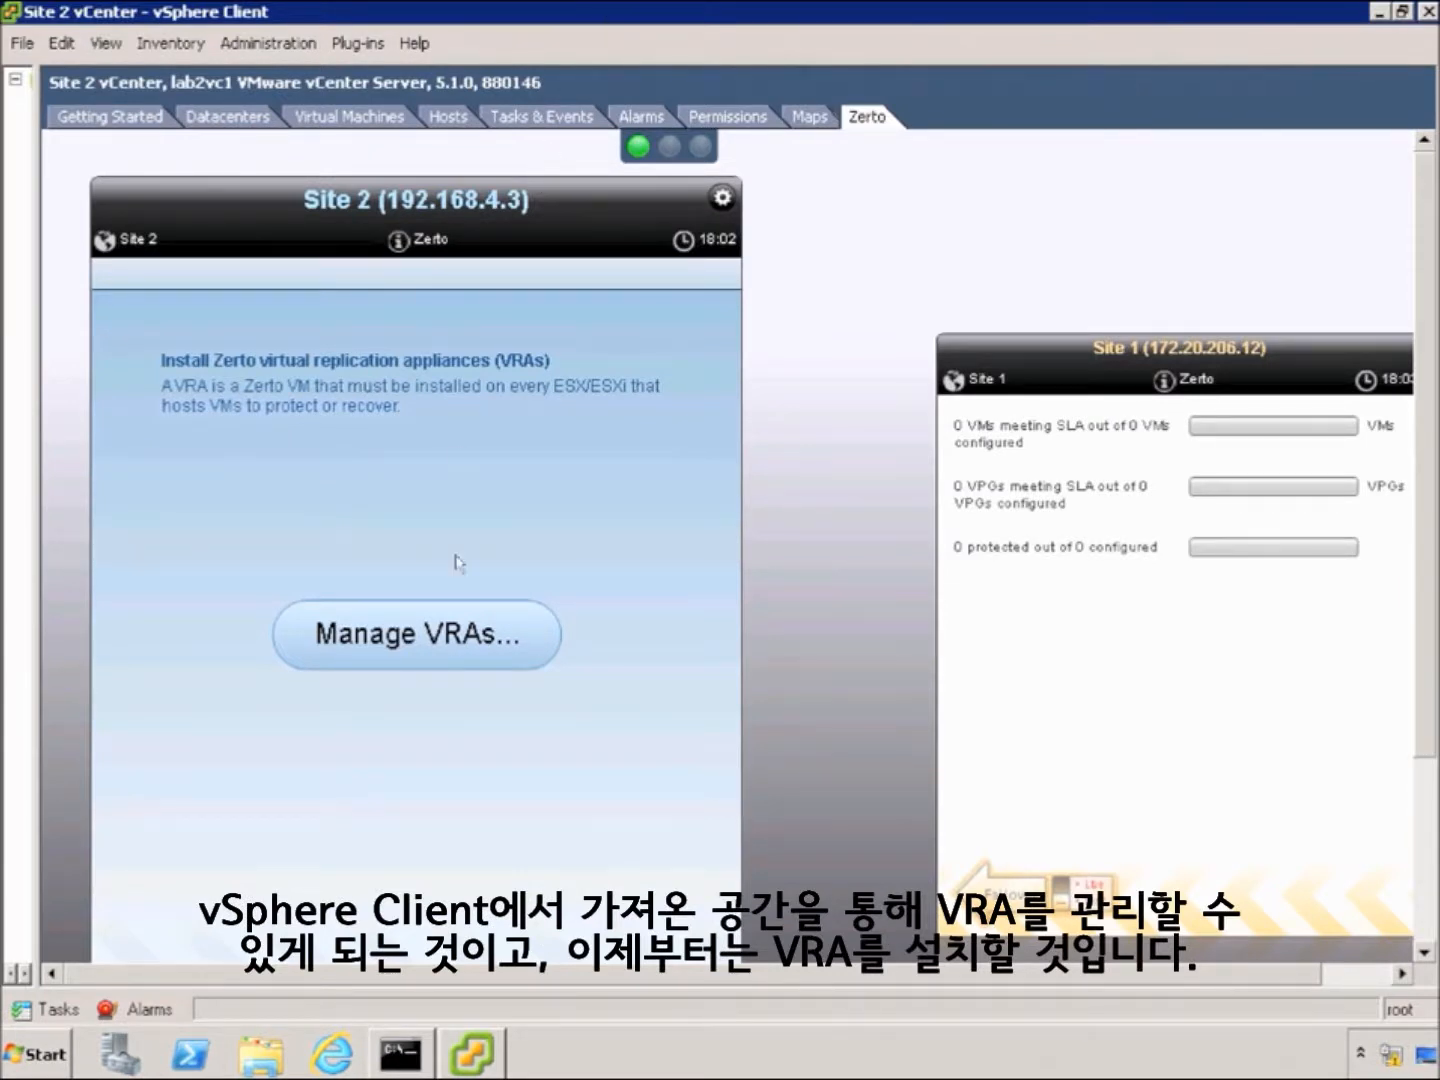
# Open Manage VRAs from the paired Site 2 Zerto dashboard
pyautogui.click(445, 640)
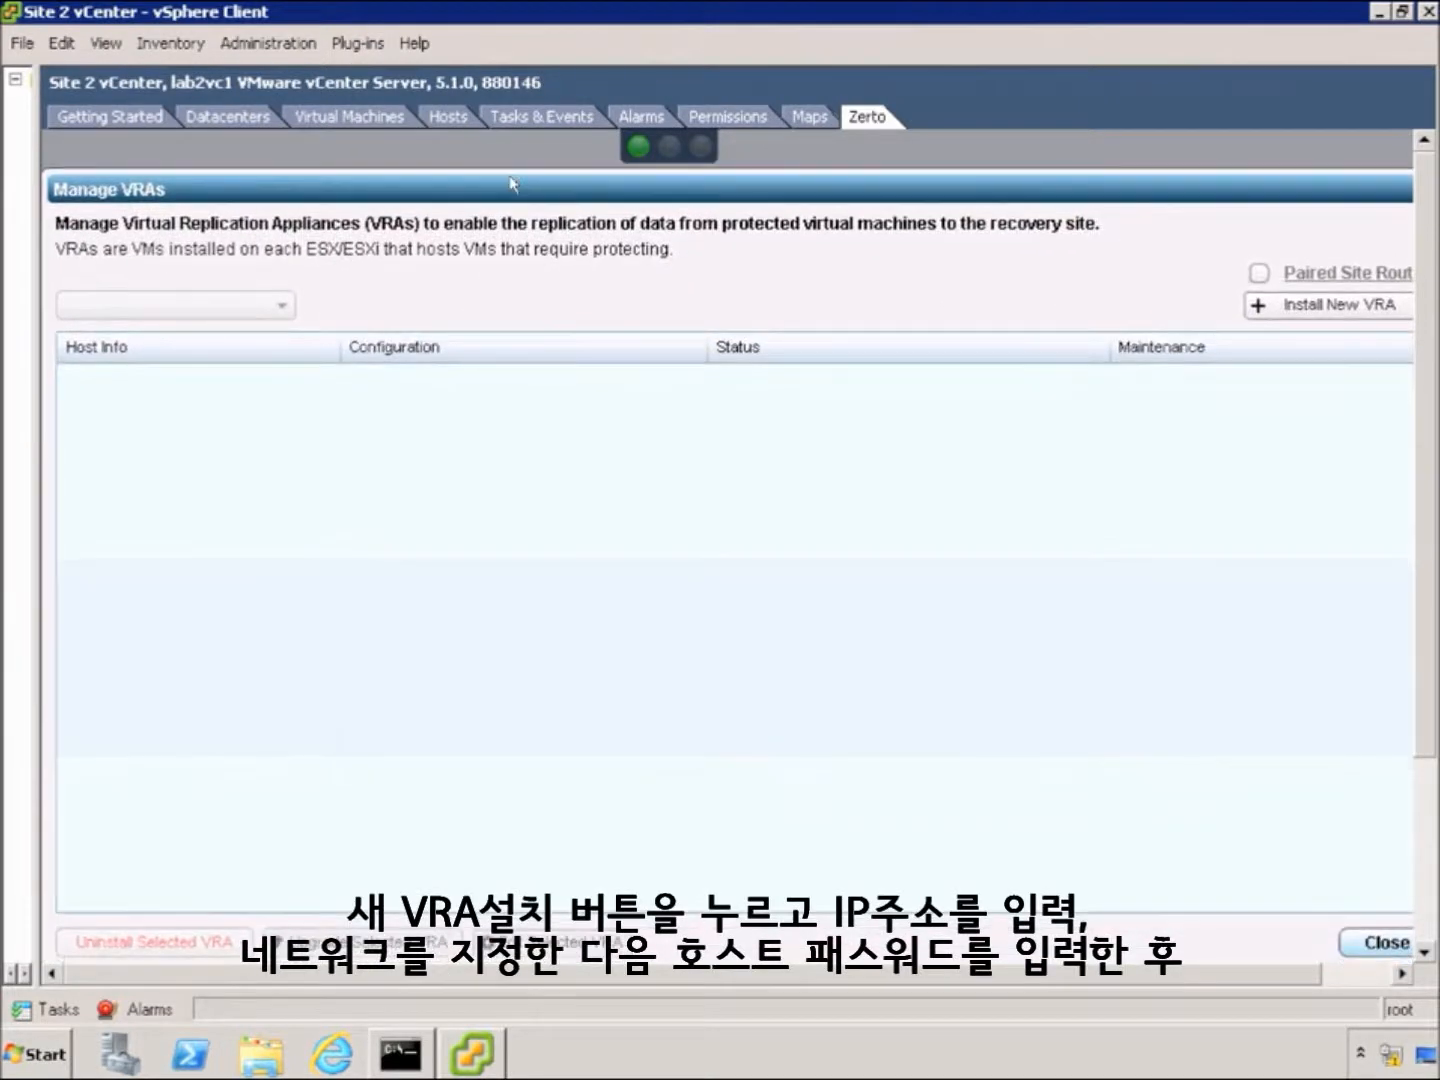
# Start a new VRA on host 192.168.4.10 with its root password, datastore1 (2) and VM Network
pyautogui.click(1264, 309)
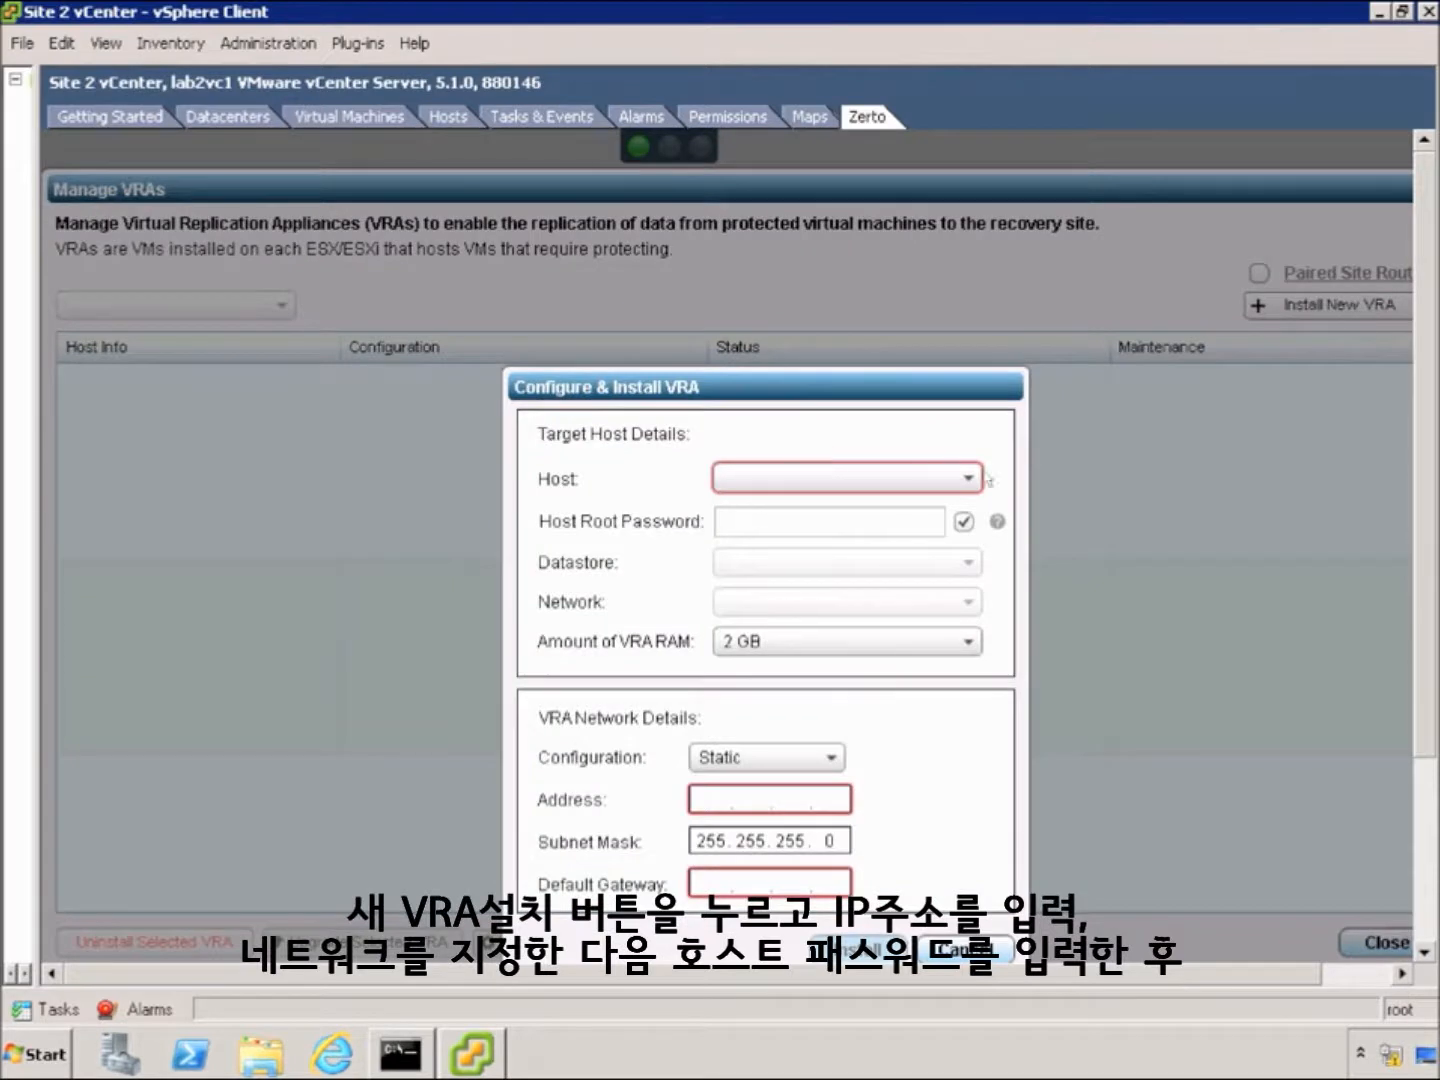
pyautogui.click(967, 480)
pyautogui.click(862, 512)
pyautogui.click(904, 522)
pyautogui.write('*********')
pyautogui.click(966, 563)
pyautogui.click(910, 597)
pyautogui.click(967, 602)
pyautogui.click(905, 634)
# Give the VRA IP 192.168.4.16 and gateway 192.168.4.1, install it, and close the VRA view
pyautogui.click(712, 799)
pyautogui.write('192.168.4.16')
pyautogui.click(712, 882)
pyautogui.write('192.168. .')
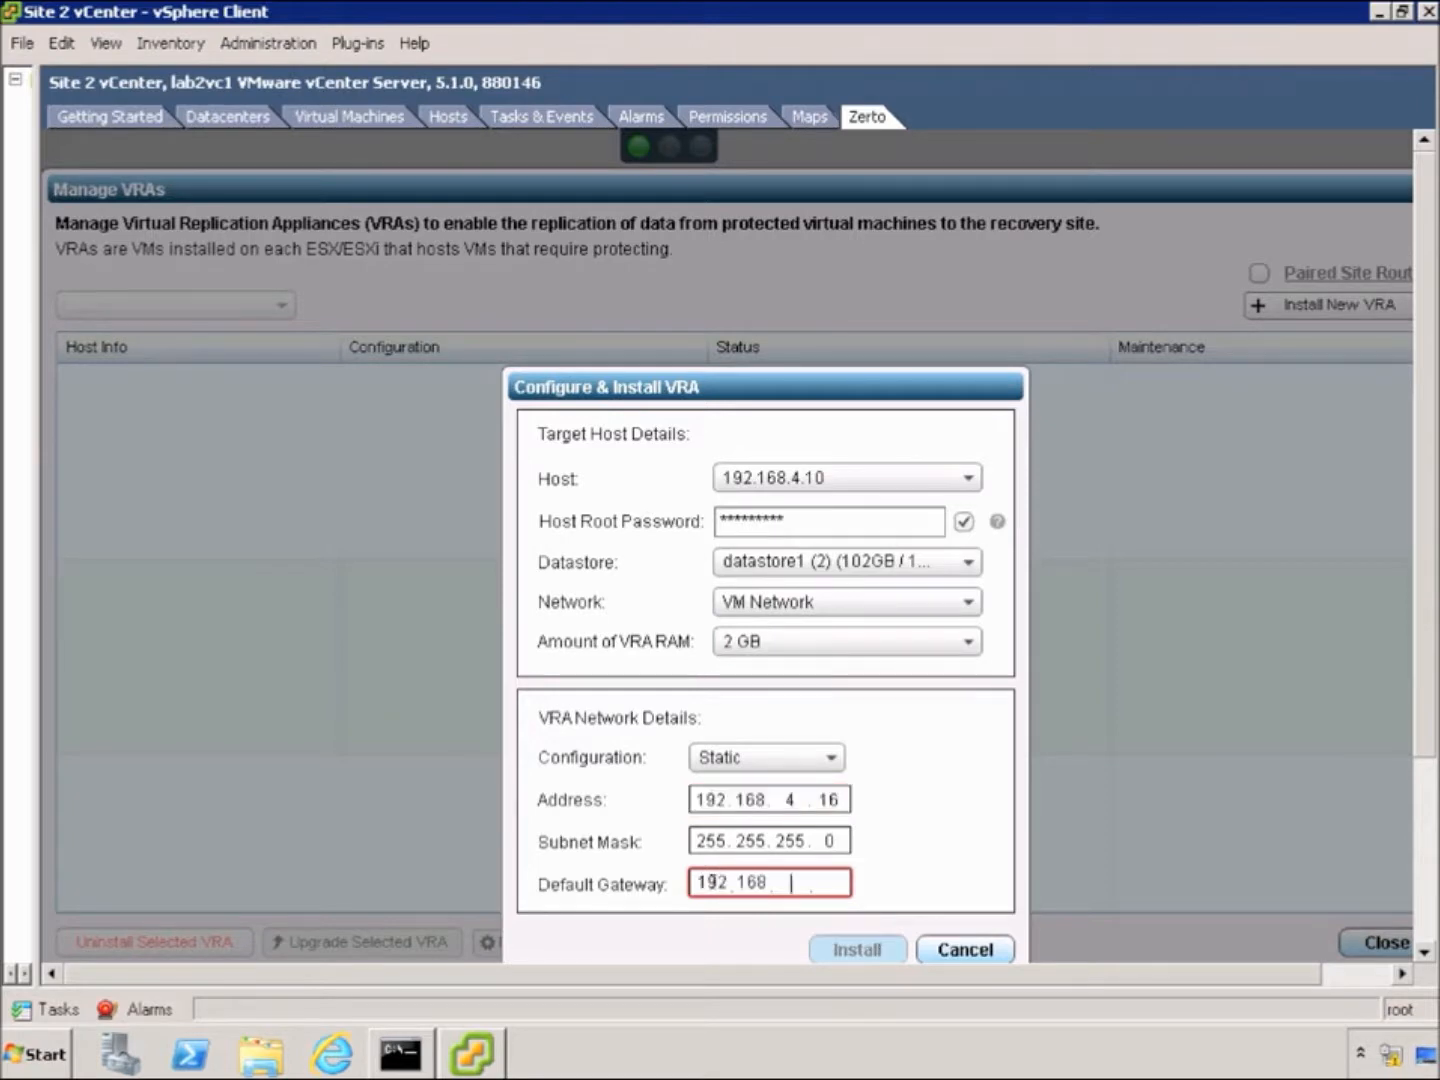
pyautogui.write('4.1')
pyautogui.click(857, 950)
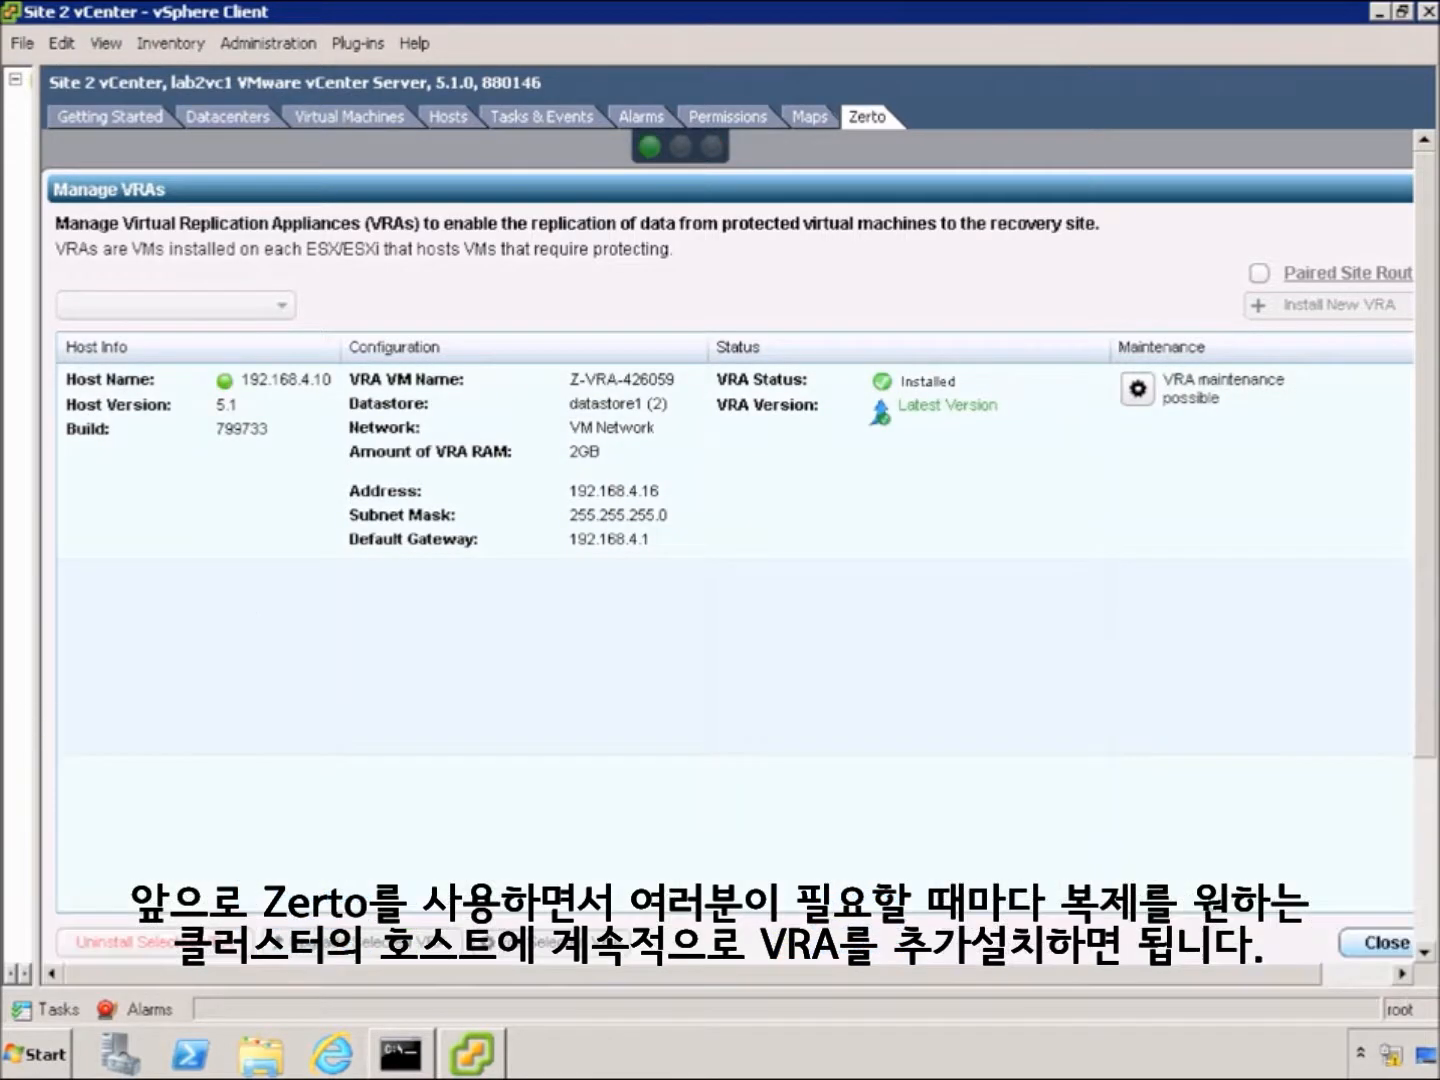
pyautogui.click(1378, 950)
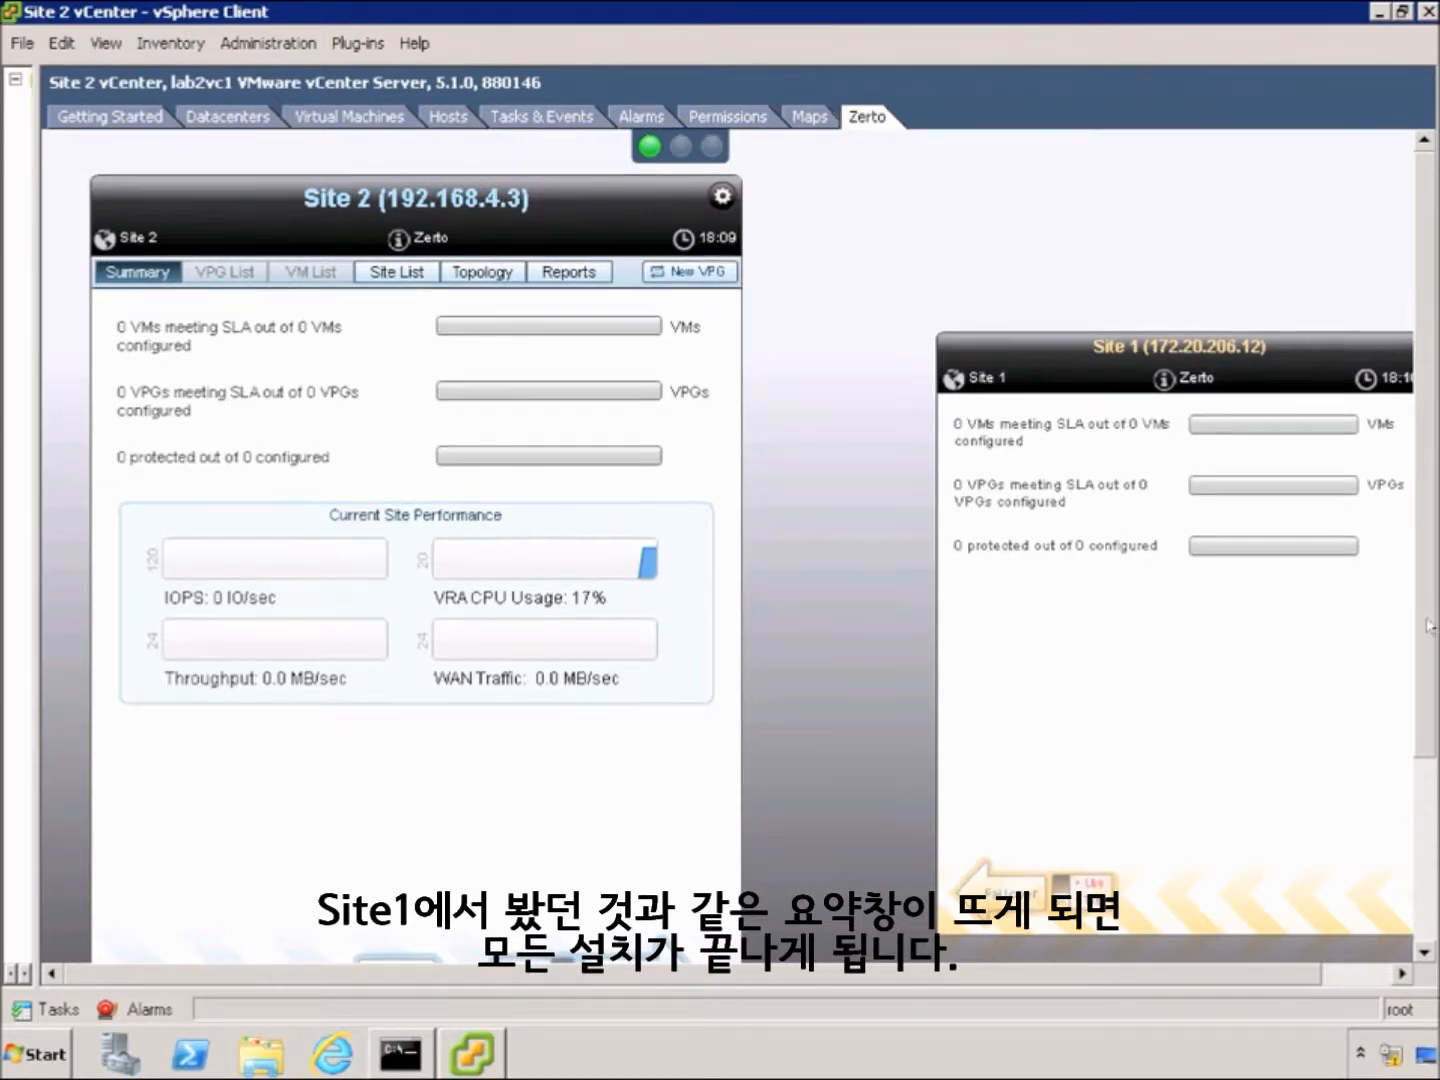
pyautogui.scroll(-1, 1430, 616)
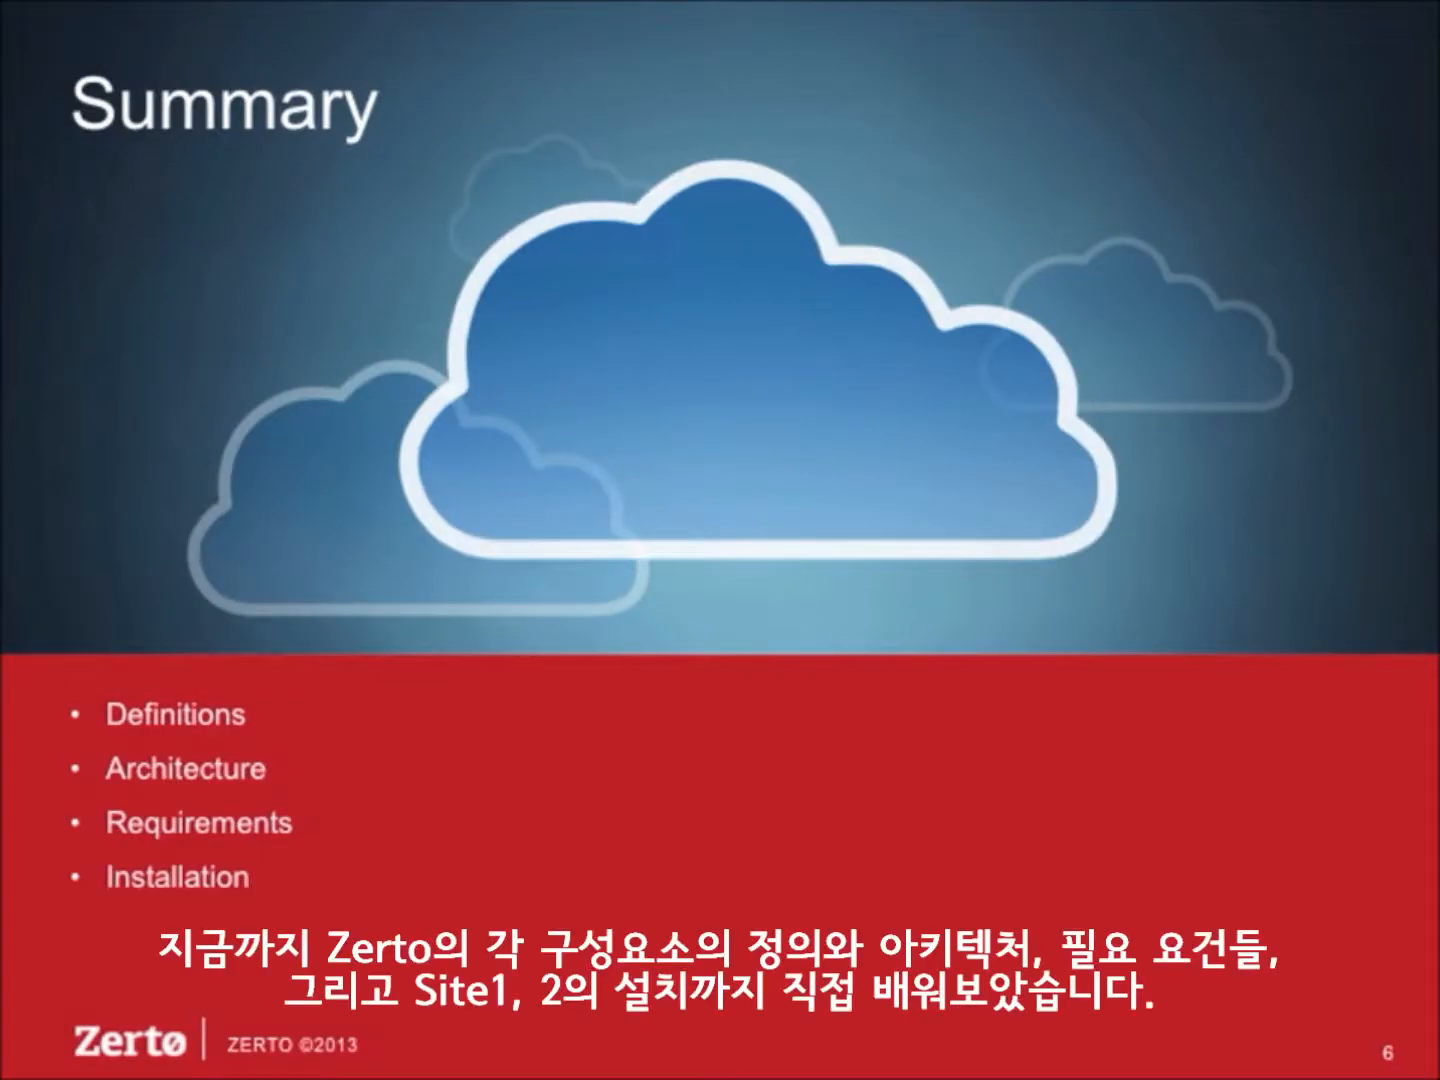